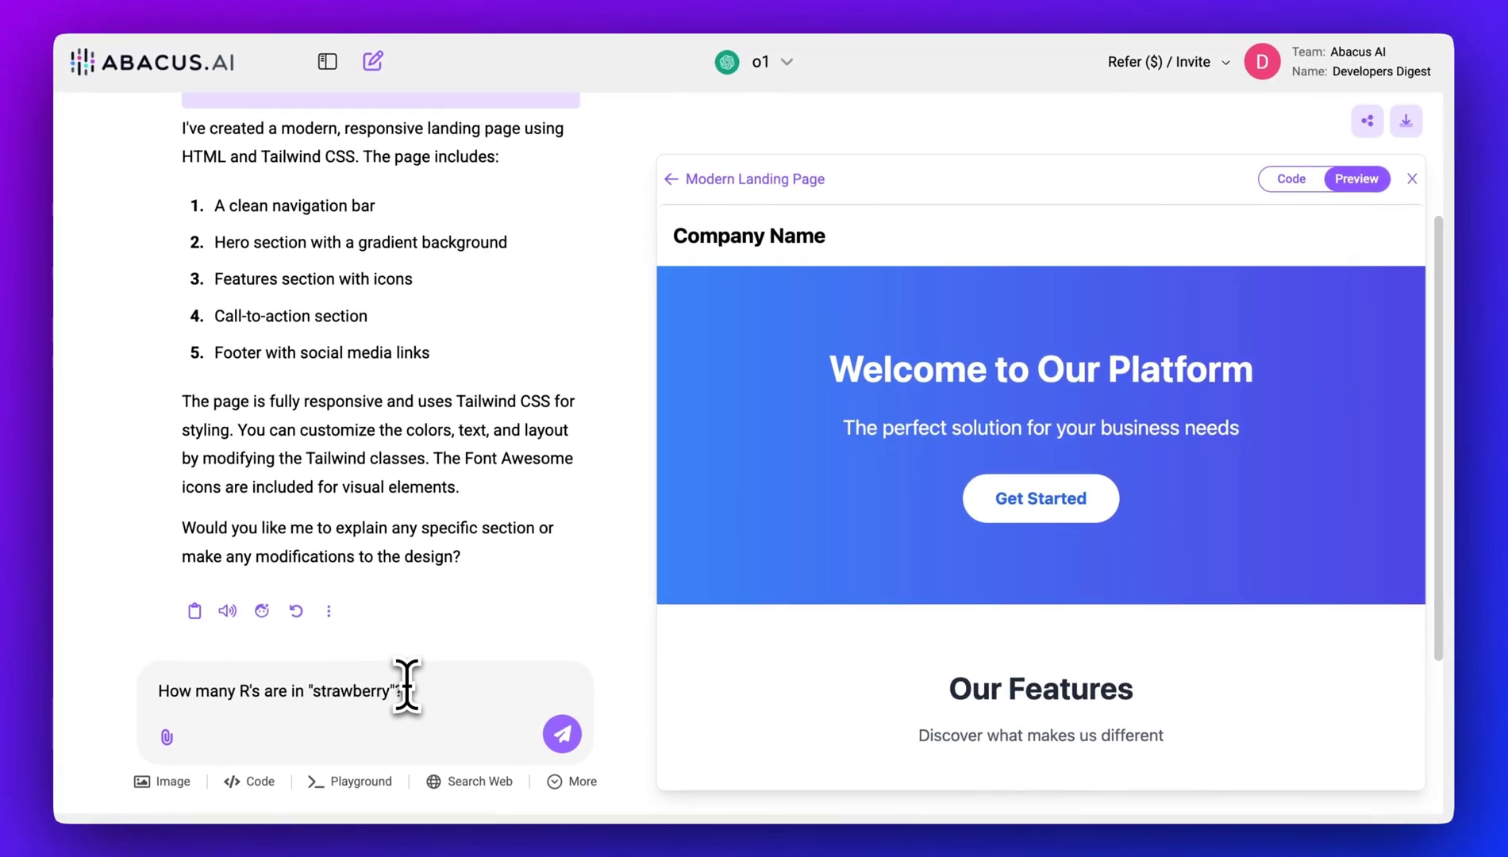
- Send o1 the question 'How many R's are in "strawberry"?'
{"action": "key", "text": "Return"}
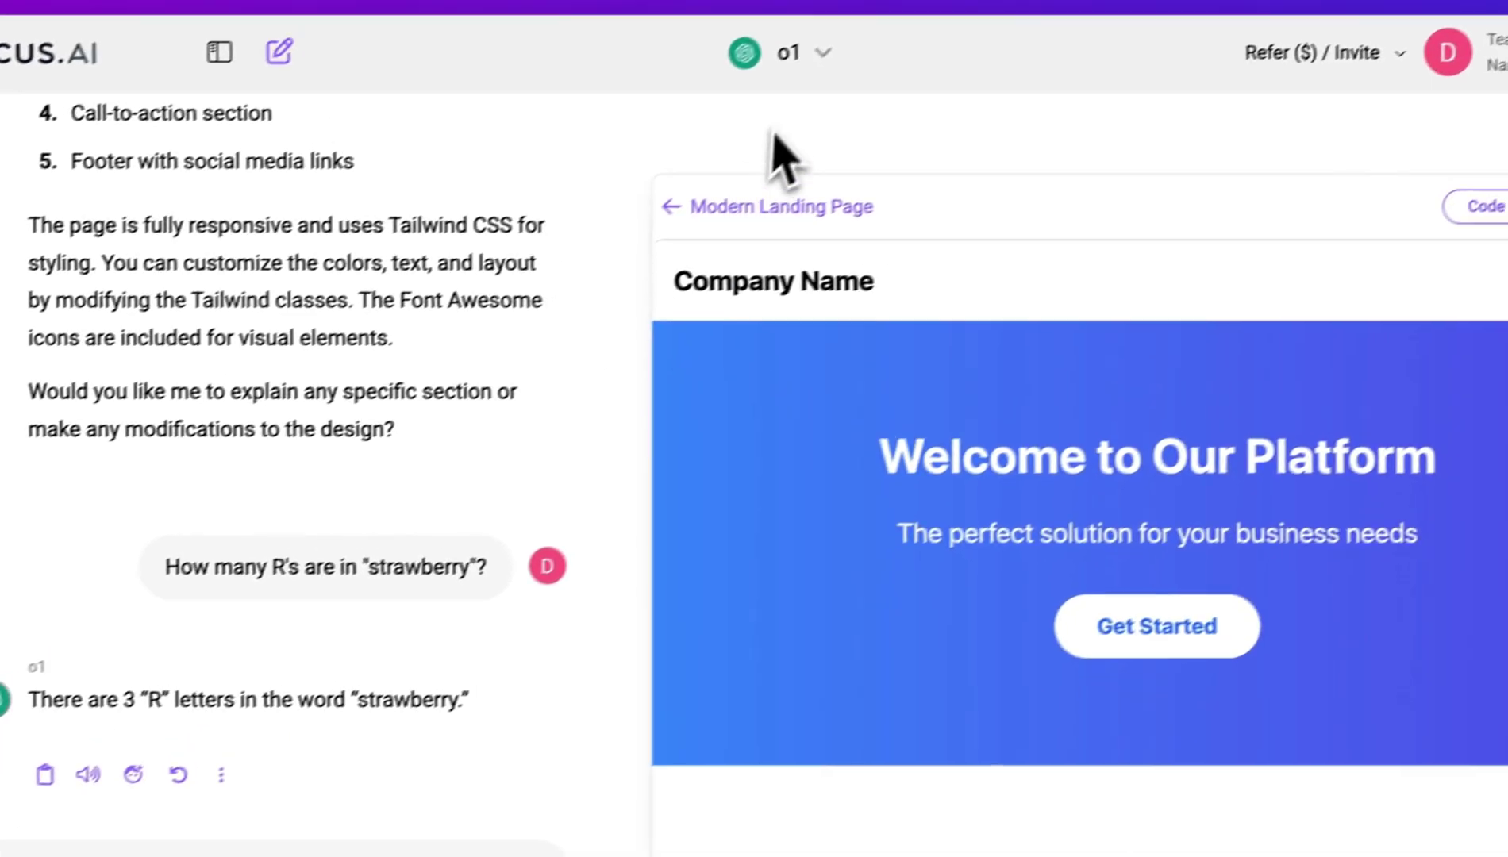
- Scroll through the 20 available bots, such as Claude Sonnet 3.5, Deepseek V3 and Llama-3.1 405B
{"action": "left_click", "coordinate": [909, 2]}
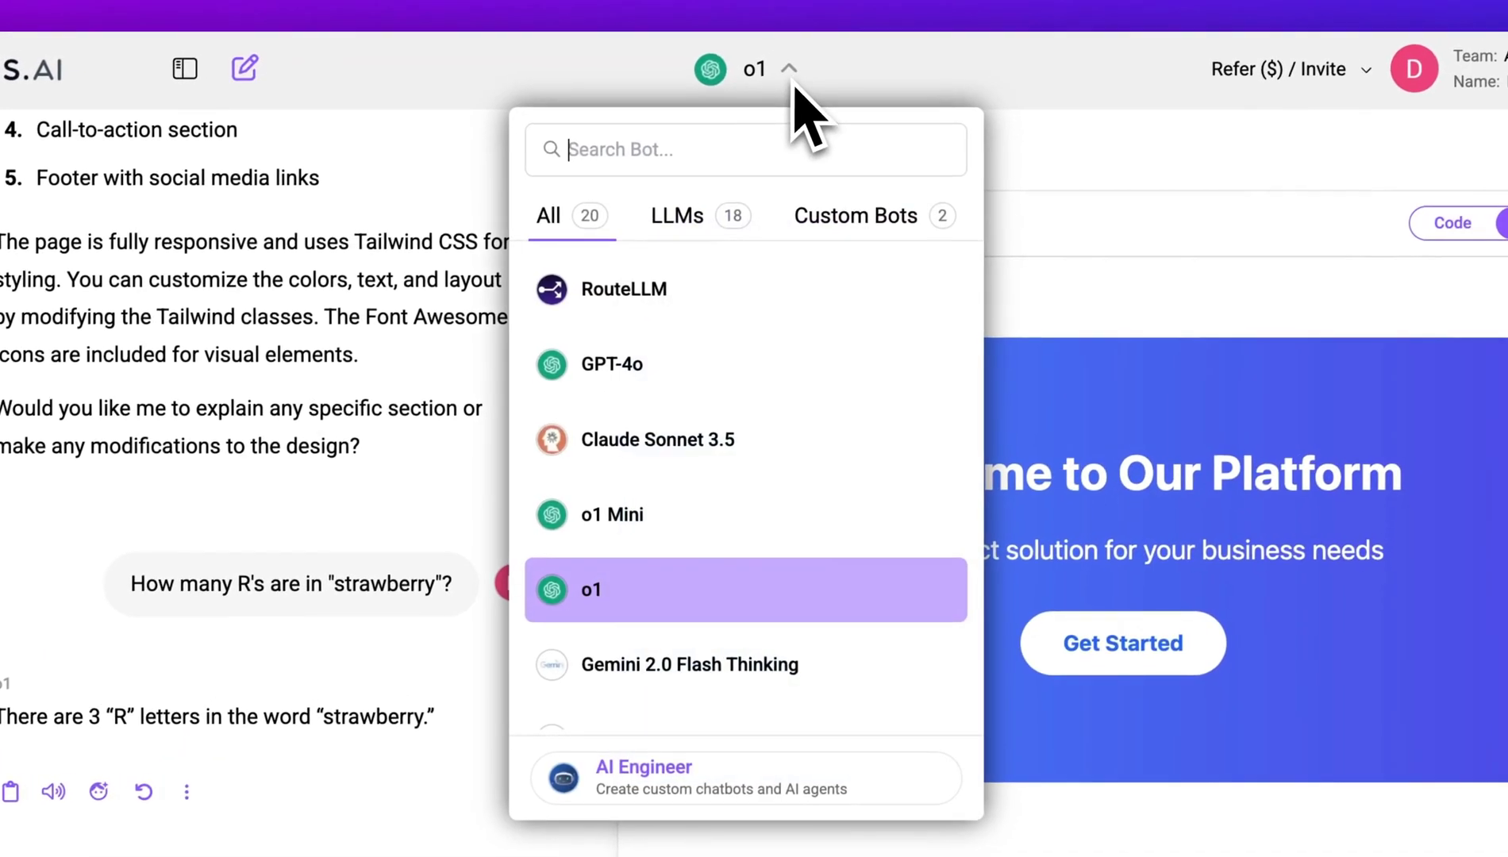
{"action": "scroll", "coordinate": [961, 389], "scroll_direction": "down", "scroll_amount": 2}
{"action": "scroll", "coordinate": [797, 448], "scroll_direction": "down", "scroll_amount": 5}
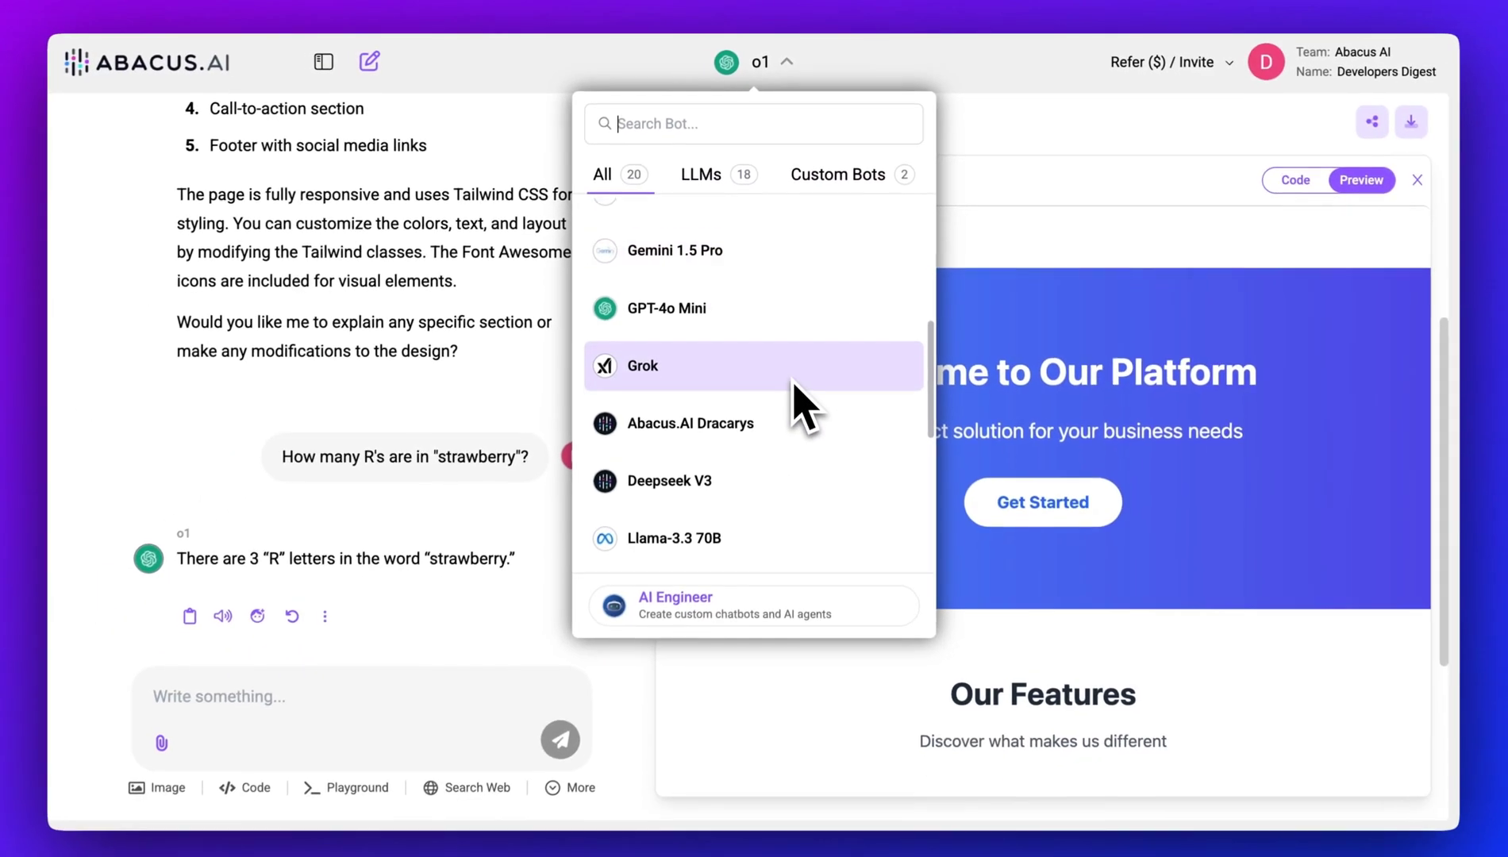
{"action": "scroll", "coordinate": [793, 385], "scroll_direction": "down", "scroll_amount": 5}
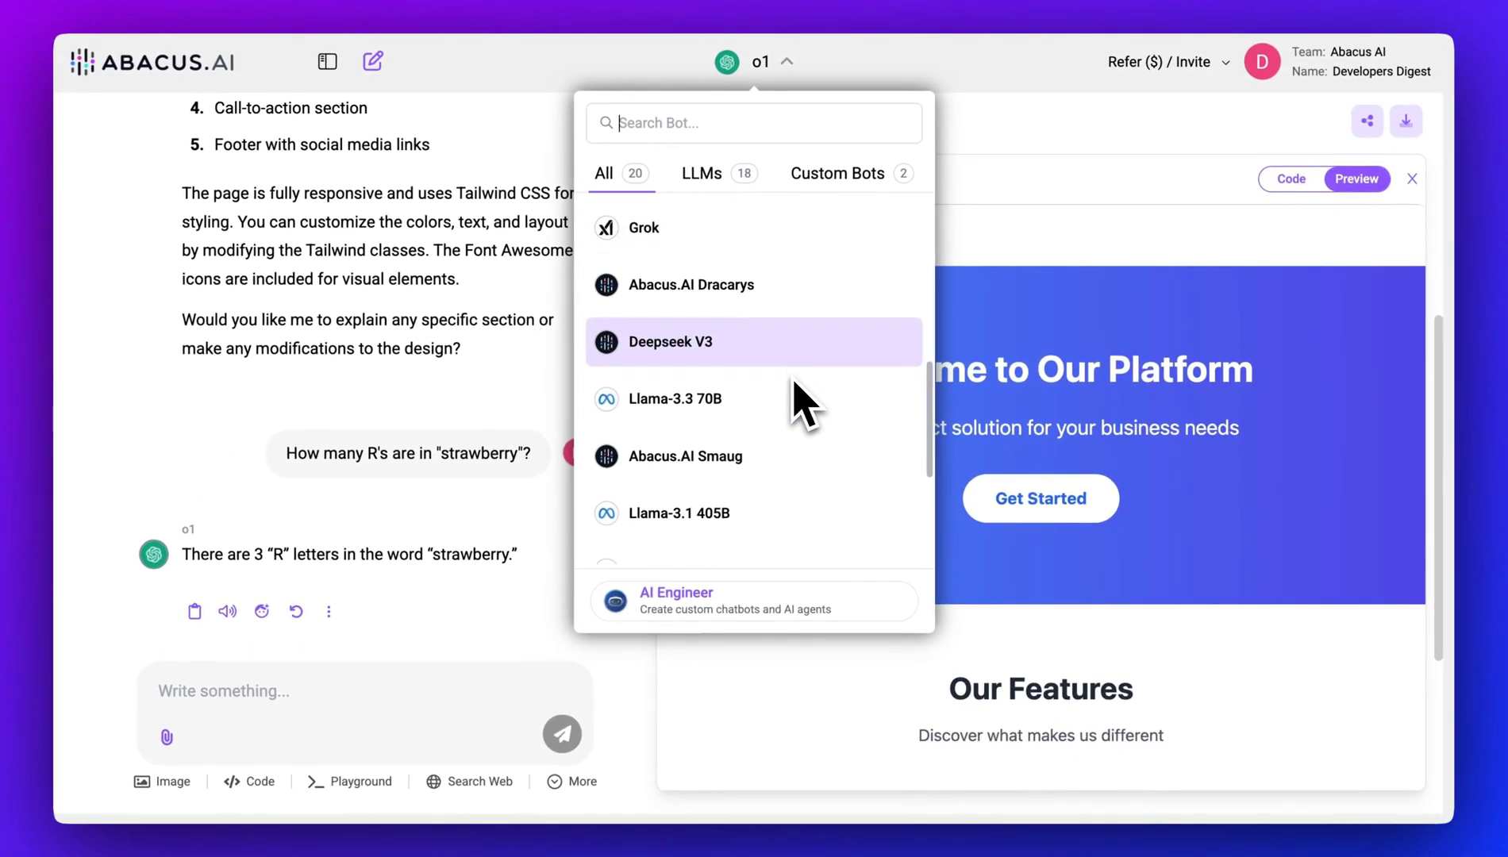
{"action": "scroll", "coordinate": [793, 385], "scroll_direction": "down", "scroll_amount": 3}
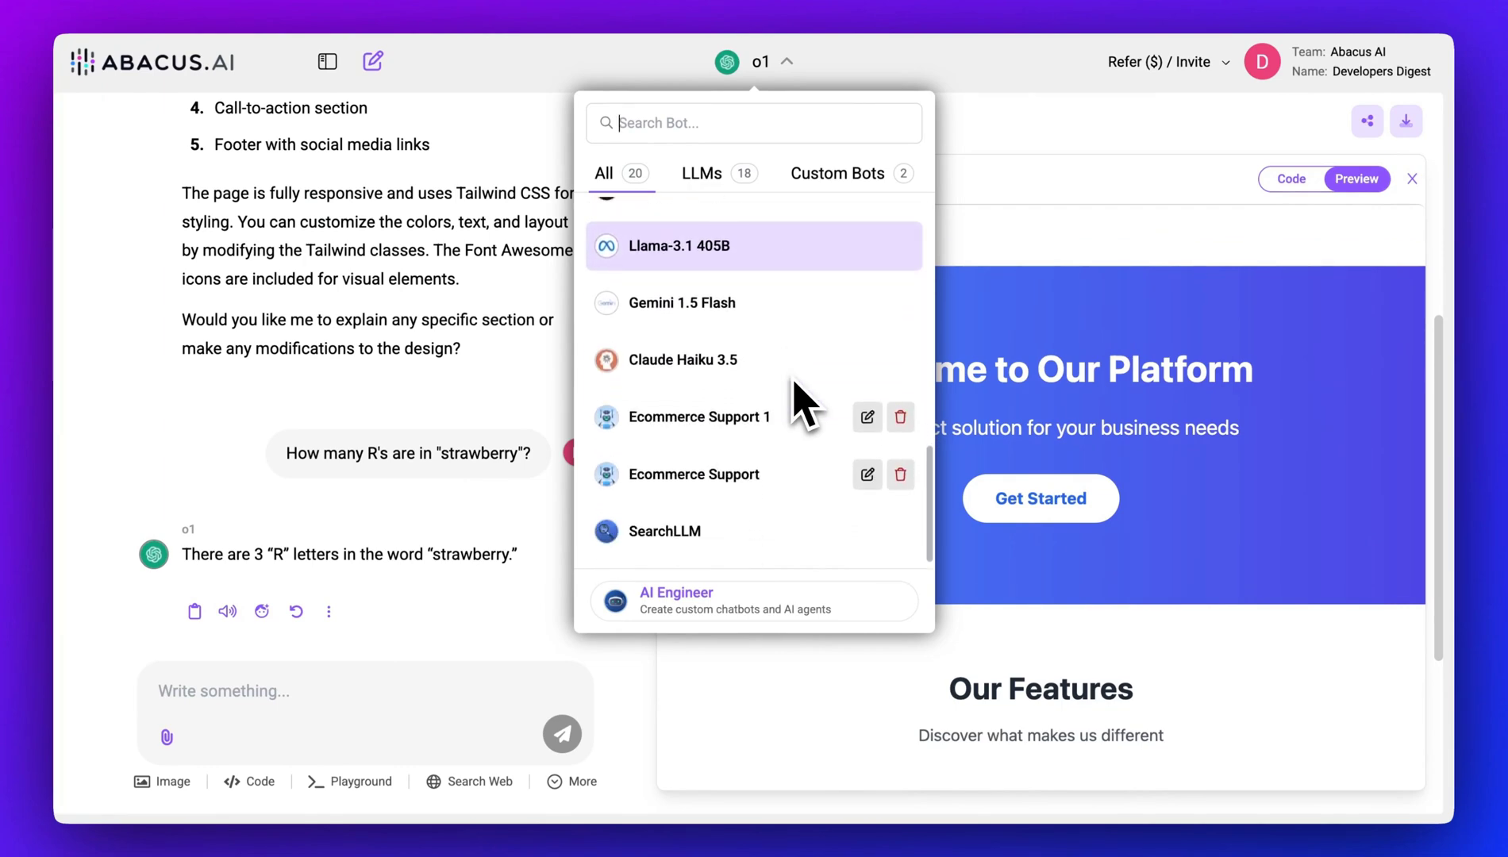
{"action": "scroll", "coordinate": [793, 384], "scroll_direction": "up", "scroll_amount": 3}
{"action": "scroll", "coordinate": [796, 403], "scroll_direction": "up", "scroll_amount": 5}
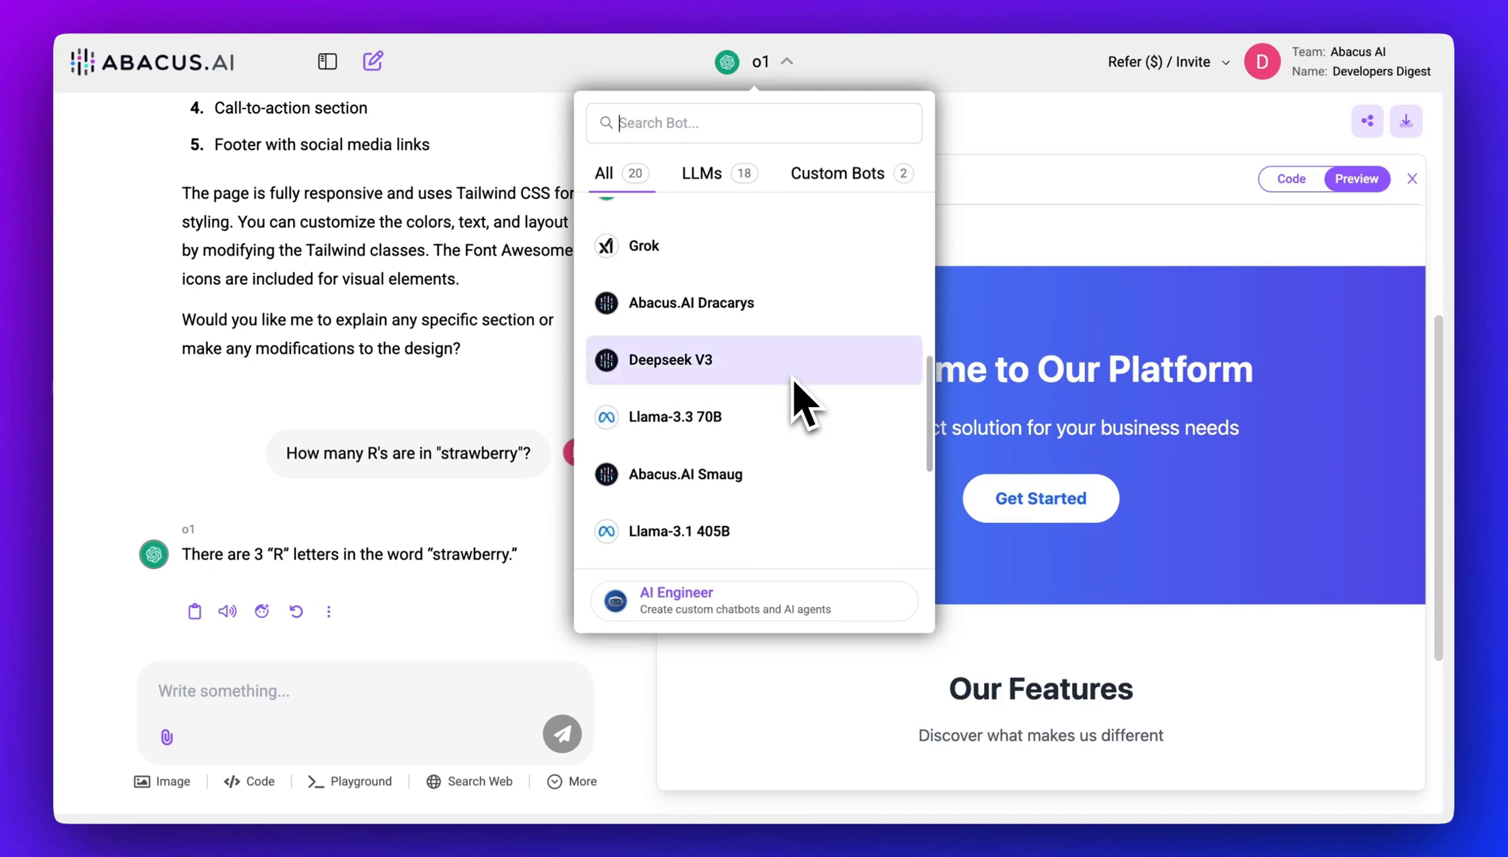
{"action": "scroll", "coordinate": [796, 402], "scroll_direction": "up", "scroll_amount": 5}
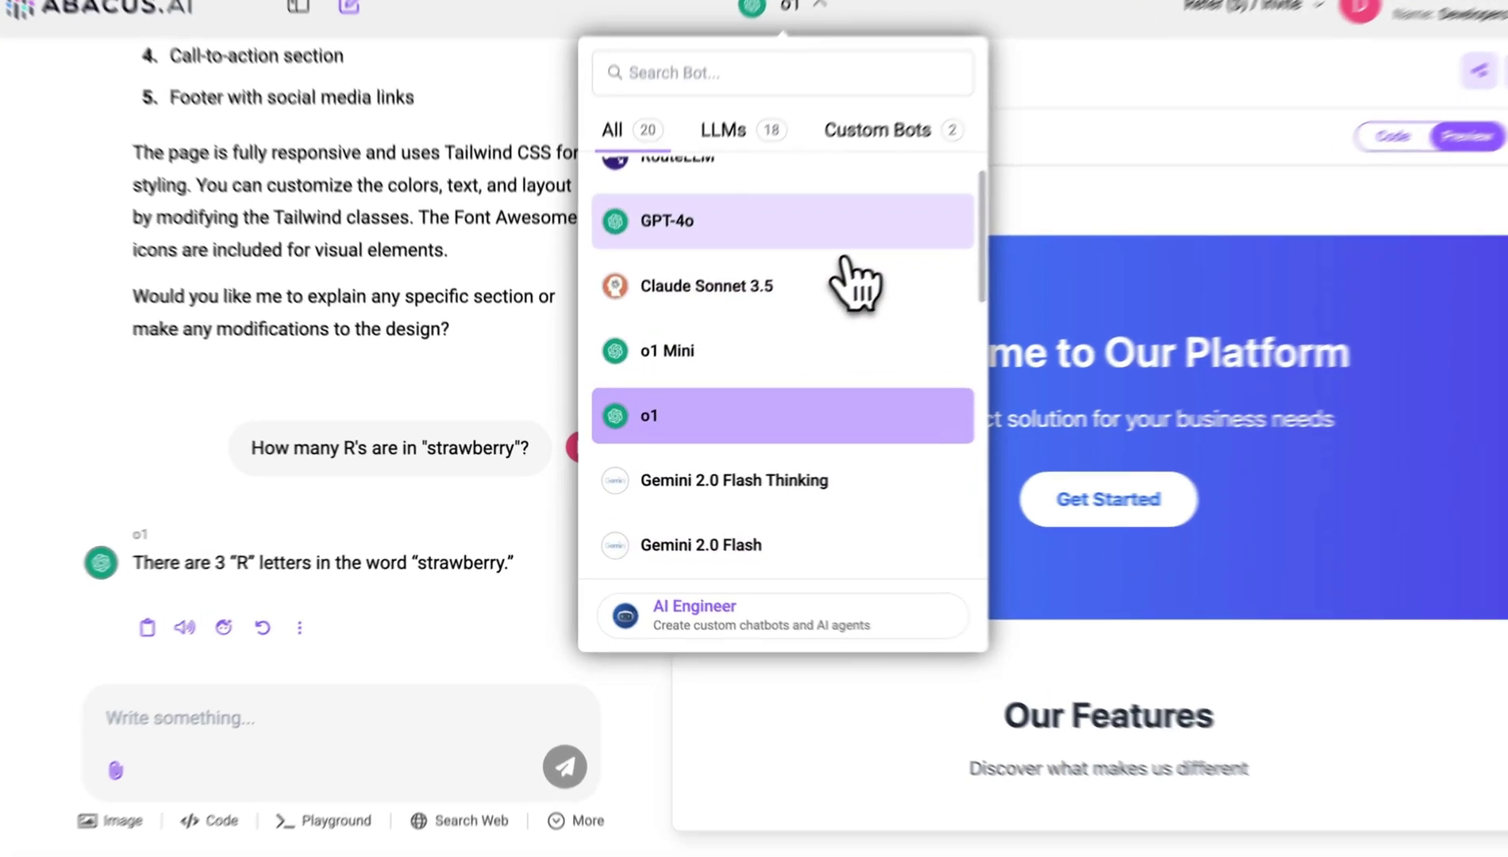
- Switch the chat to GPT-4o and ask it for a short story about a dragon
{"action": "left_click", "coordinate": [814, 262]}
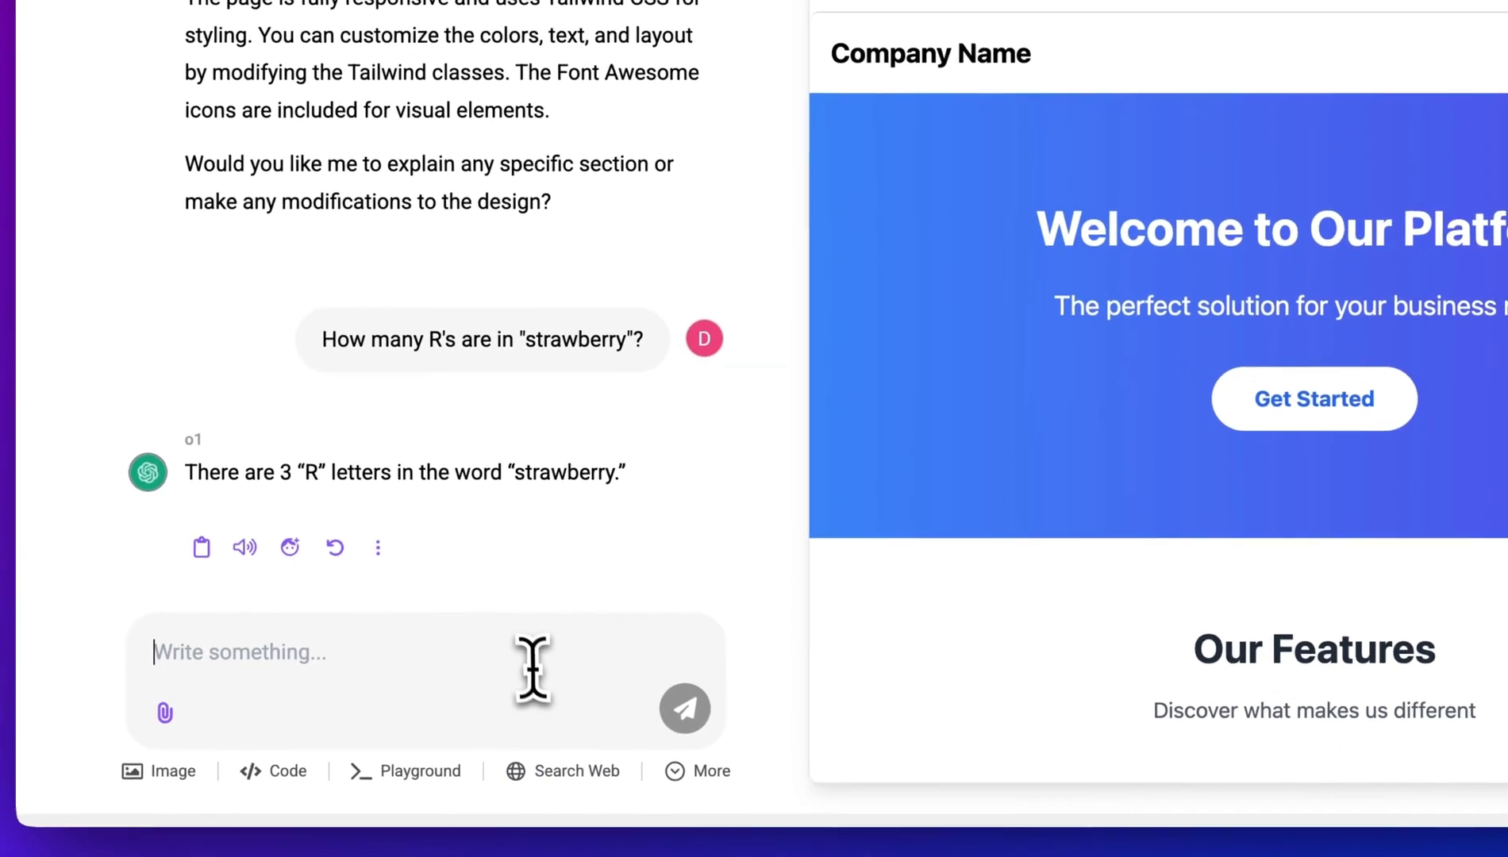
{"action": "type", "text": "Write me a"}
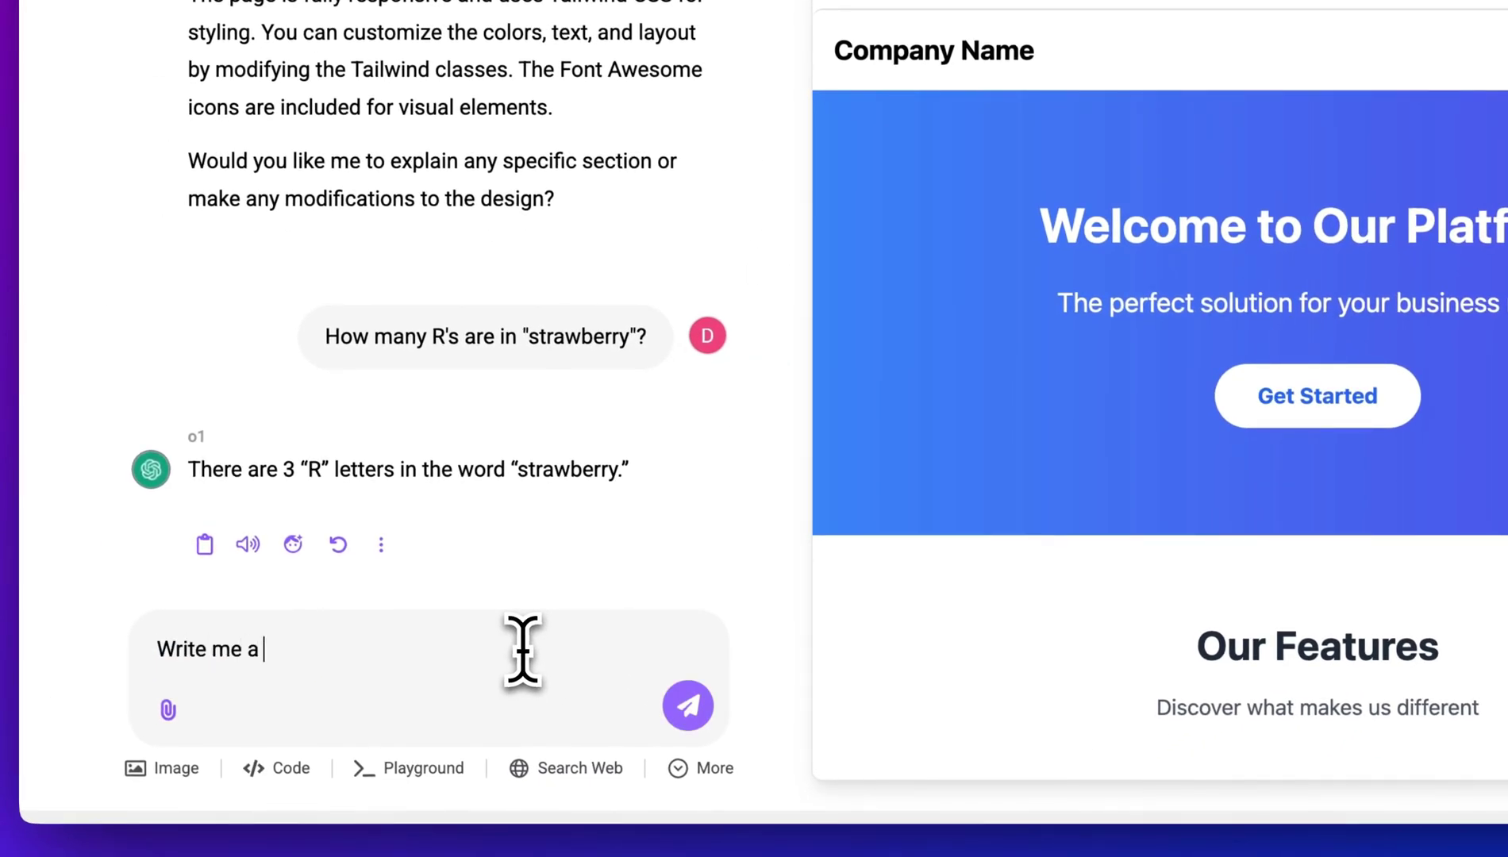
{"action": "type", "text": " short story about a dragon"}
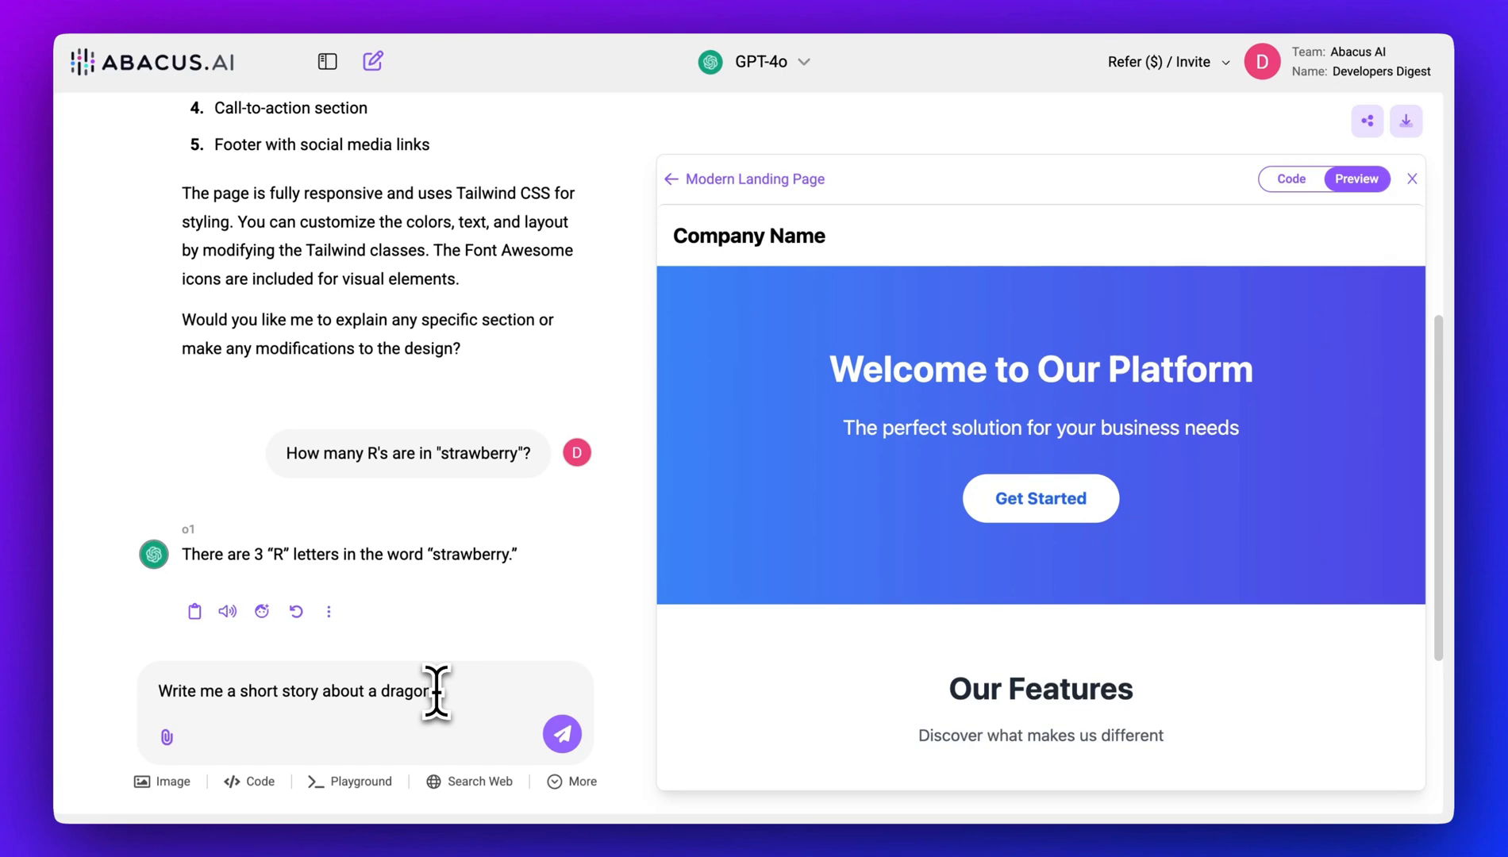
{"action": "key", "text": "Return"}
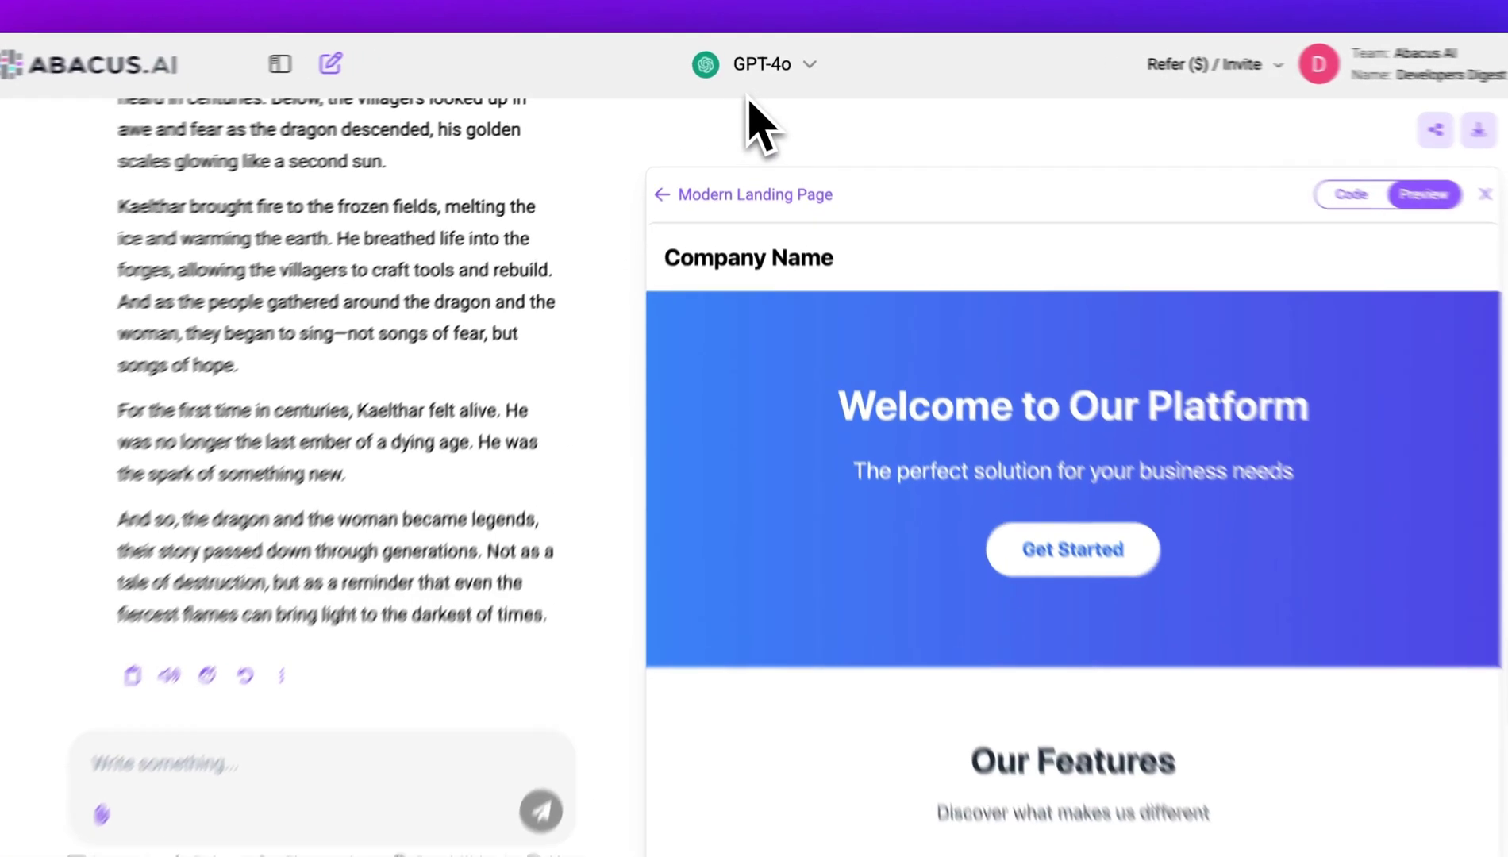
- Filter the model list to LLMs only and scroll through them
{"action": "left_click", "coordinate": [774, 64]}
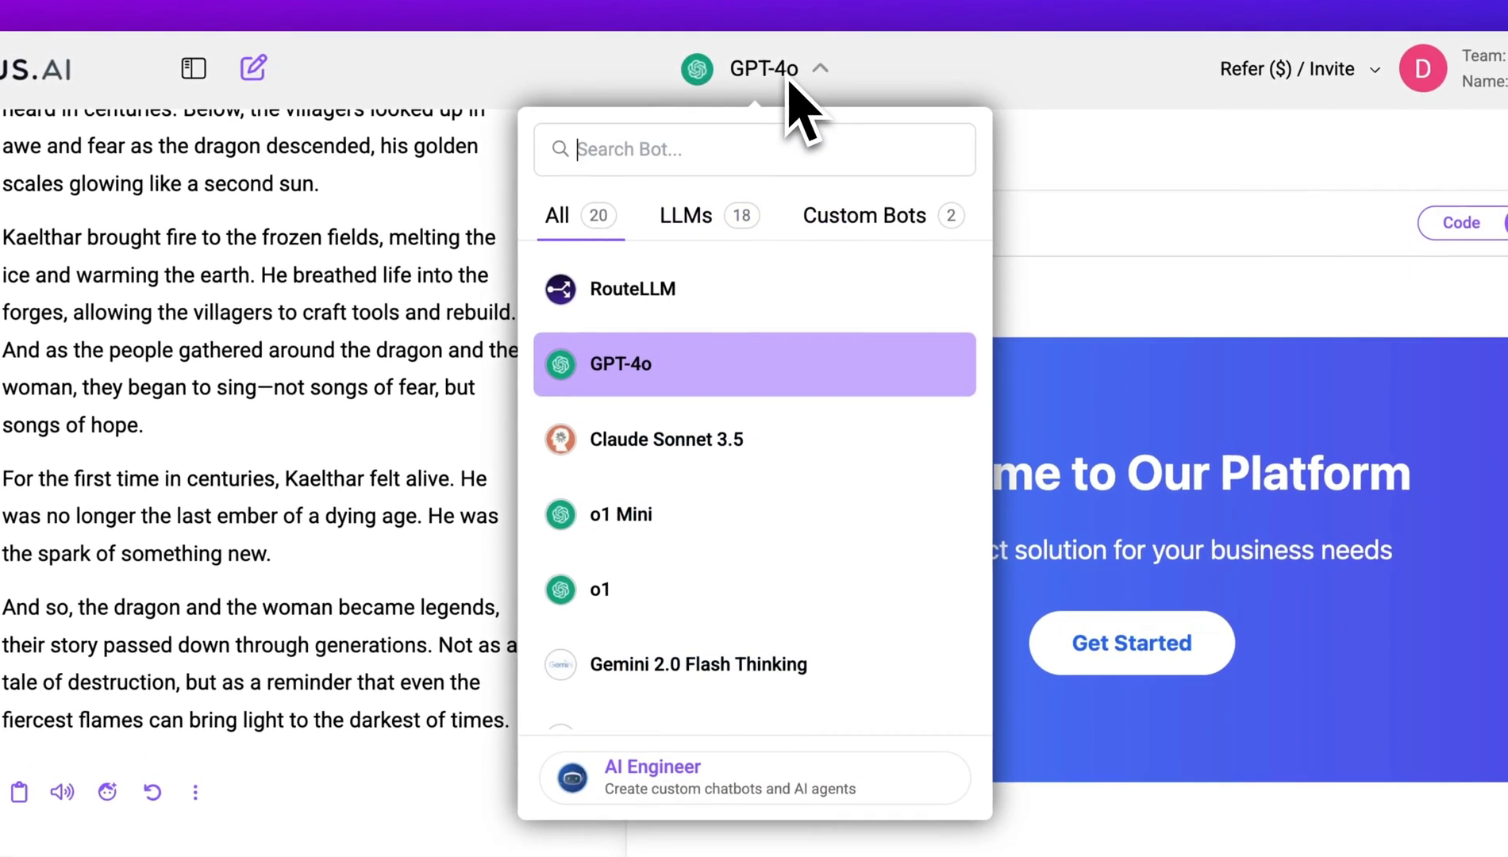
{"action": "left_click", "coordinate": [731, 228]}
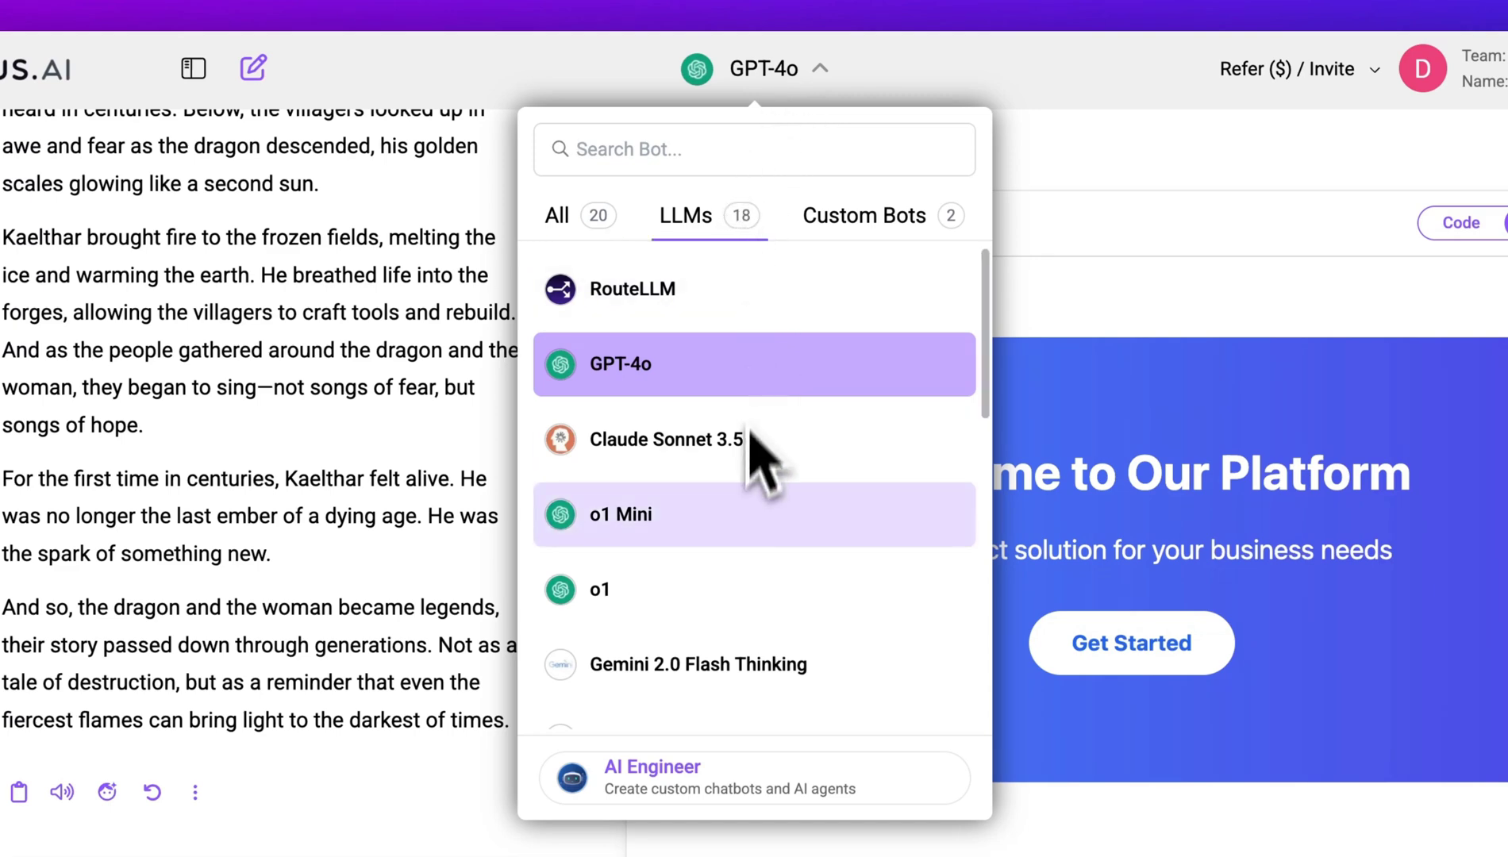
{"action": "scroll", "coordinate": [757, 545], "scroll_direction": "down", "scroll_amount": 4}
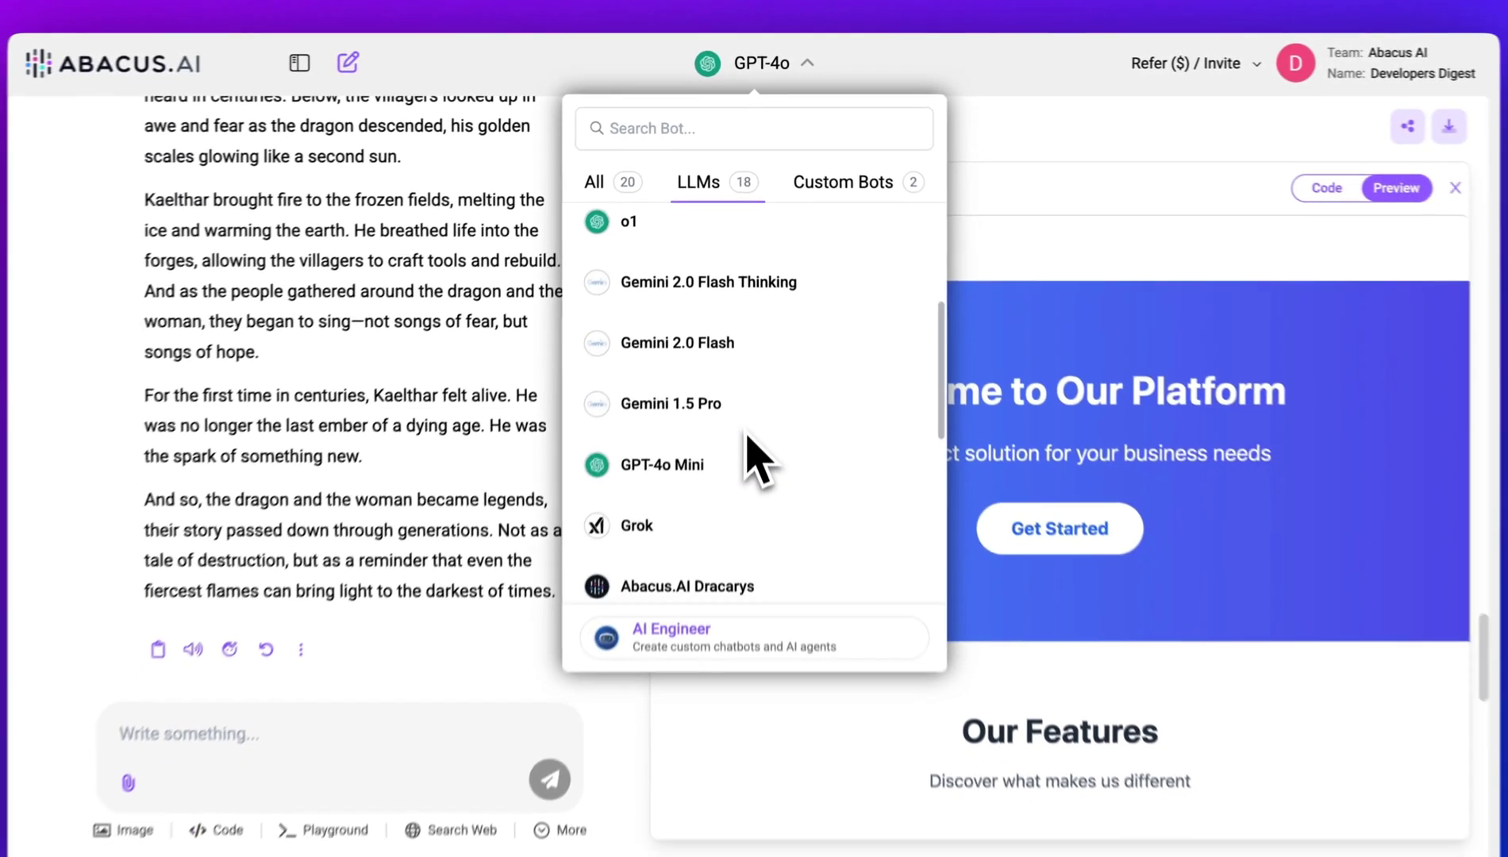
{"action": "scroll", "coordinate": [754, 460], "scroll_direction": "down", "scroll_amount": 5}
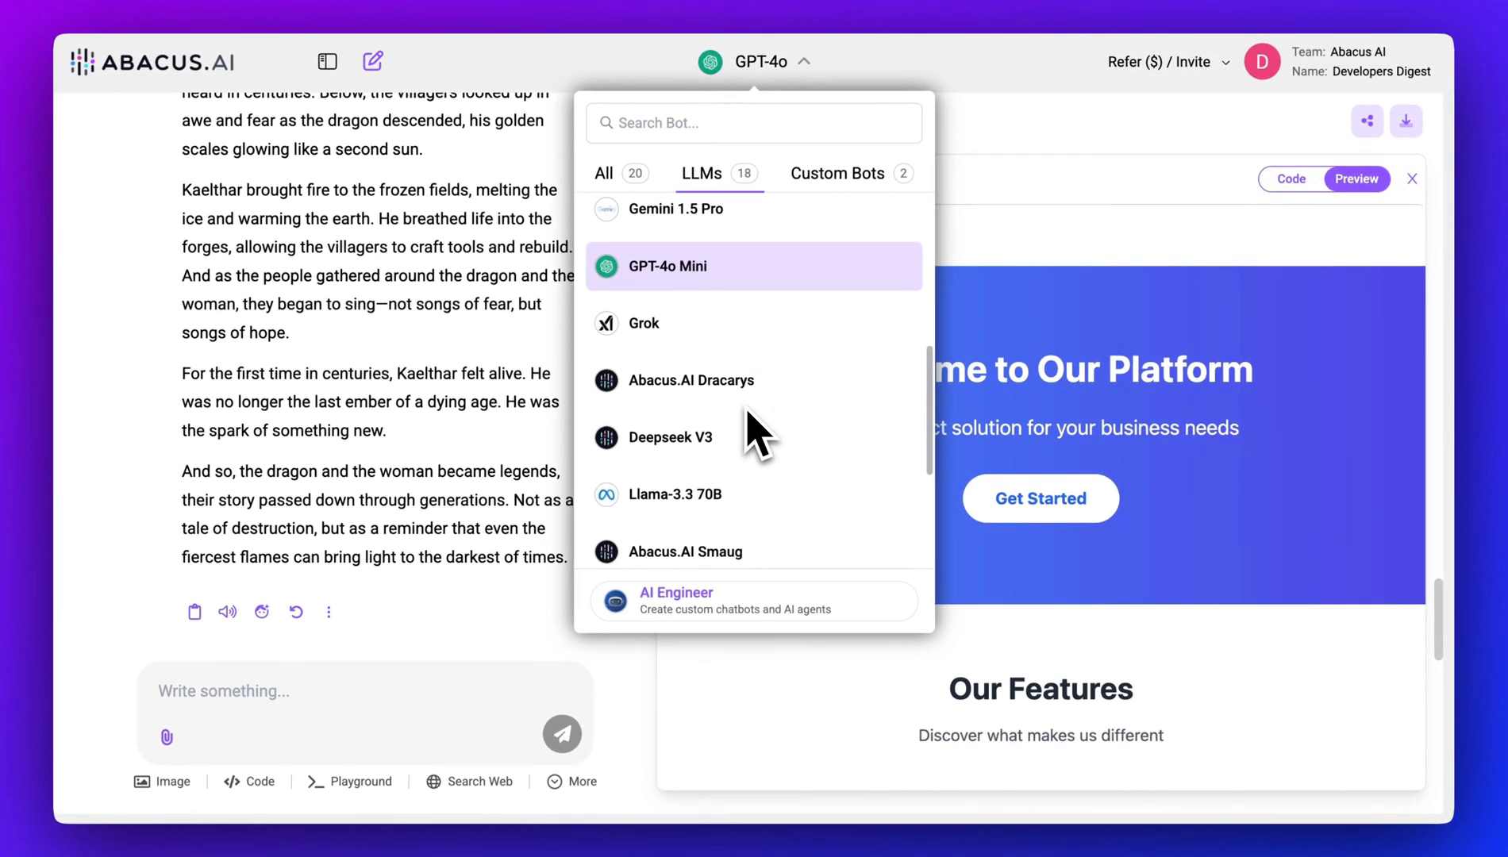
{"action": "scroll", "coordinate": [756, 433], "scroll_direction": "up", "scroll_amount": 5}
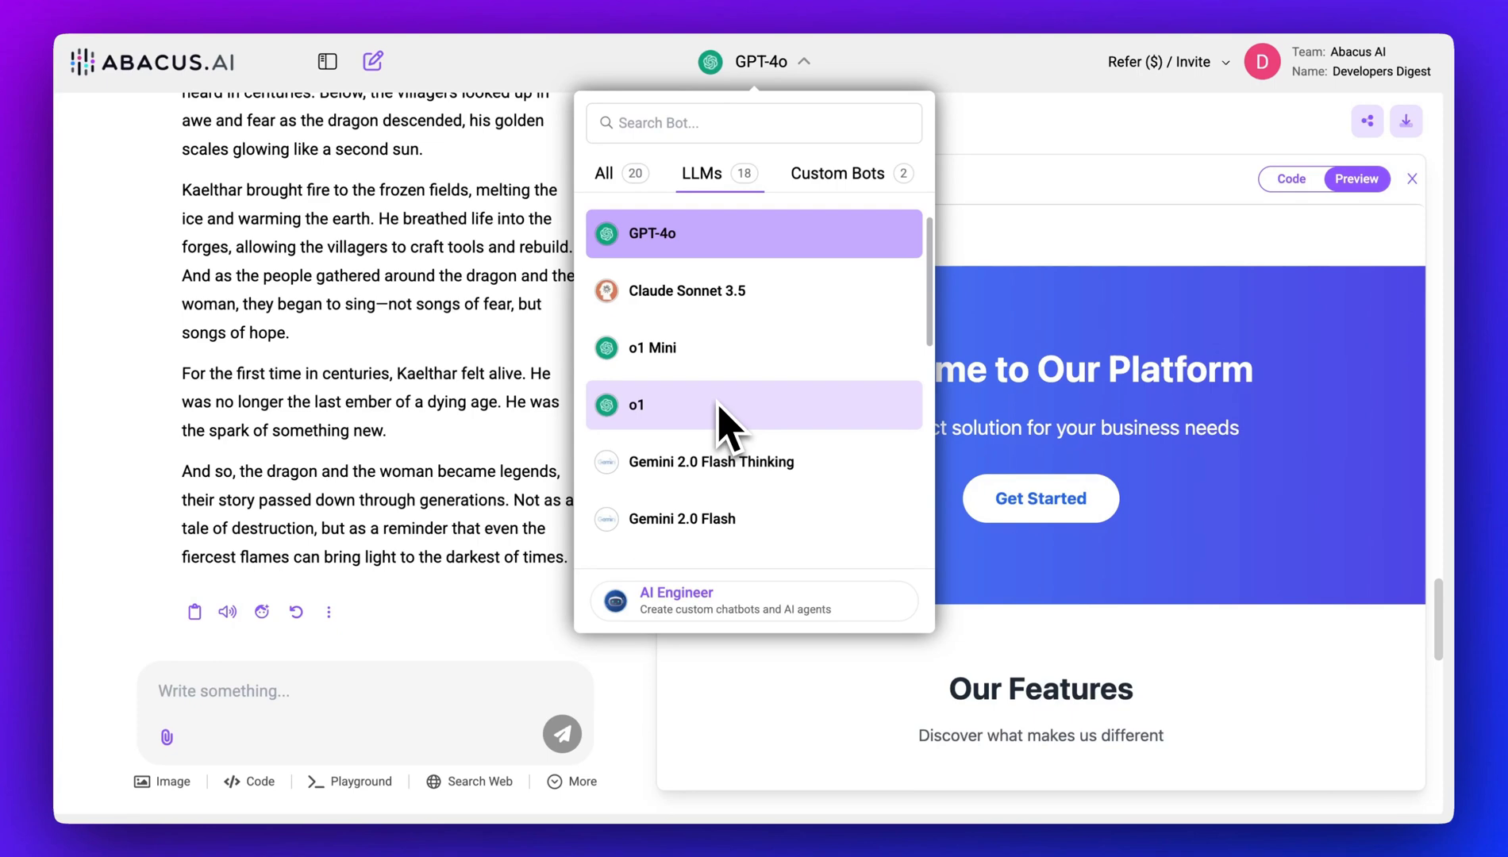
{"action": "scroll", "coordinate": [720, 396], "scroll_direction": "down", "scroll_amount": 1}
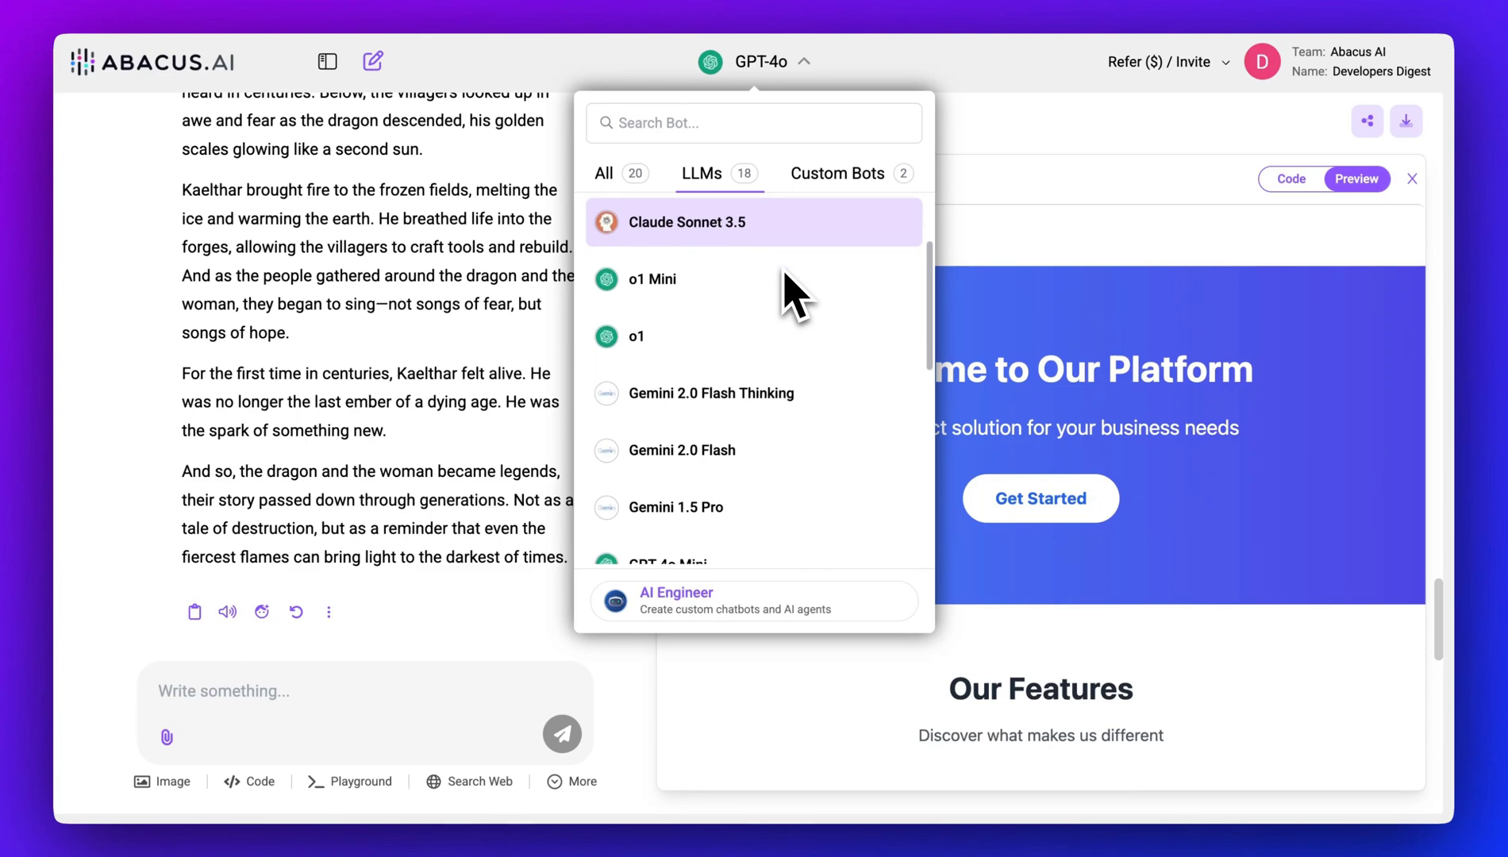
{"action": "scroll", "coordinate": [784, 274], "scroll_direction": "down", "scroll_amount": 4}
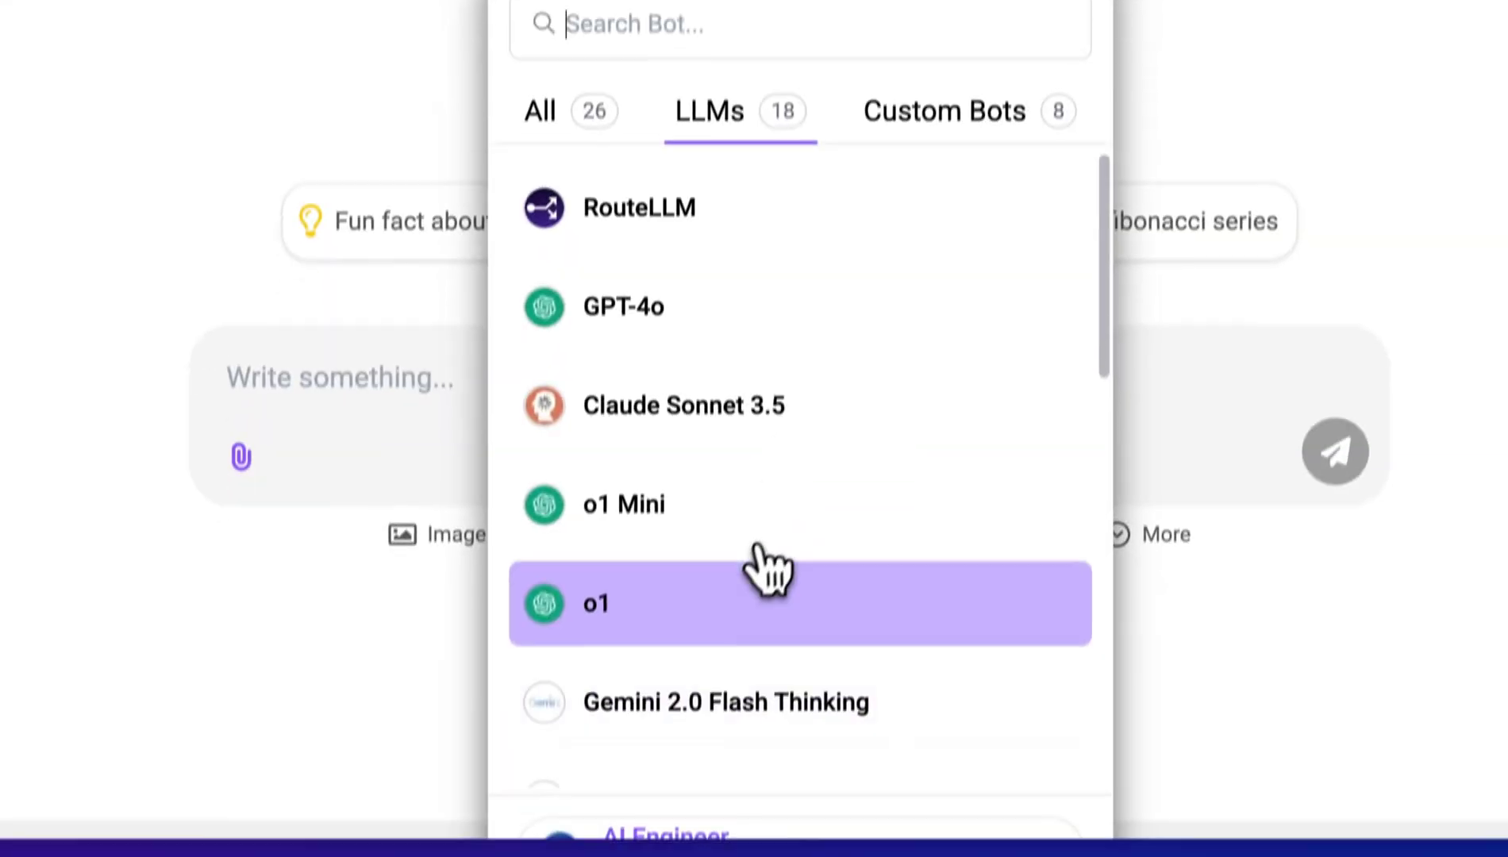
- Start a new chat and select Gemini 2.0 Flash Thinking as its model
{"action": "left_click", "coordinate": [767, 584]}
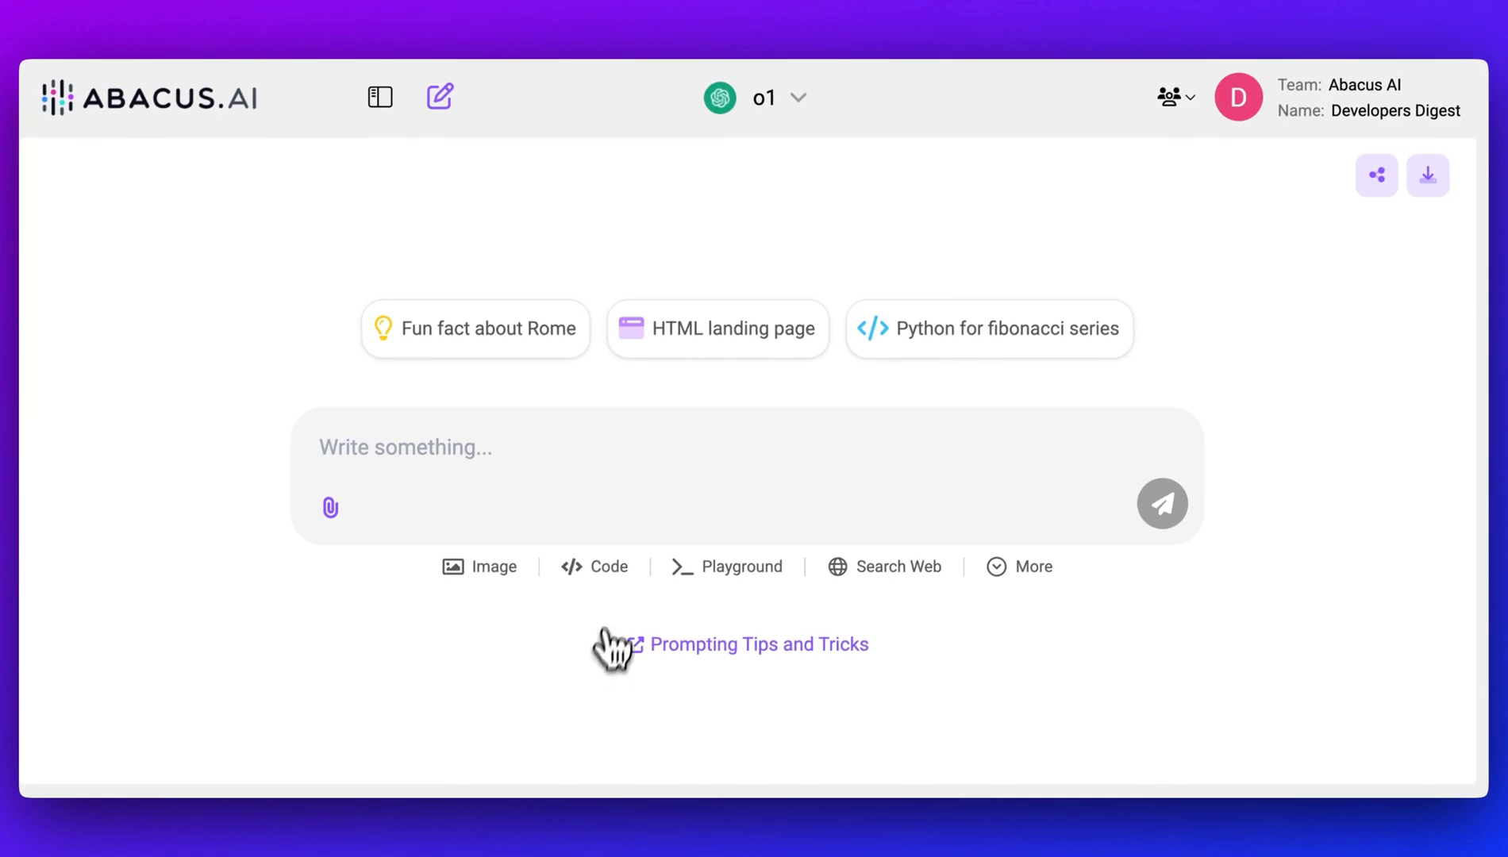
{"action": "left_click", "coordinate": [766, 99]}
{"action": "left_click", "coordinate": [699, 474]}
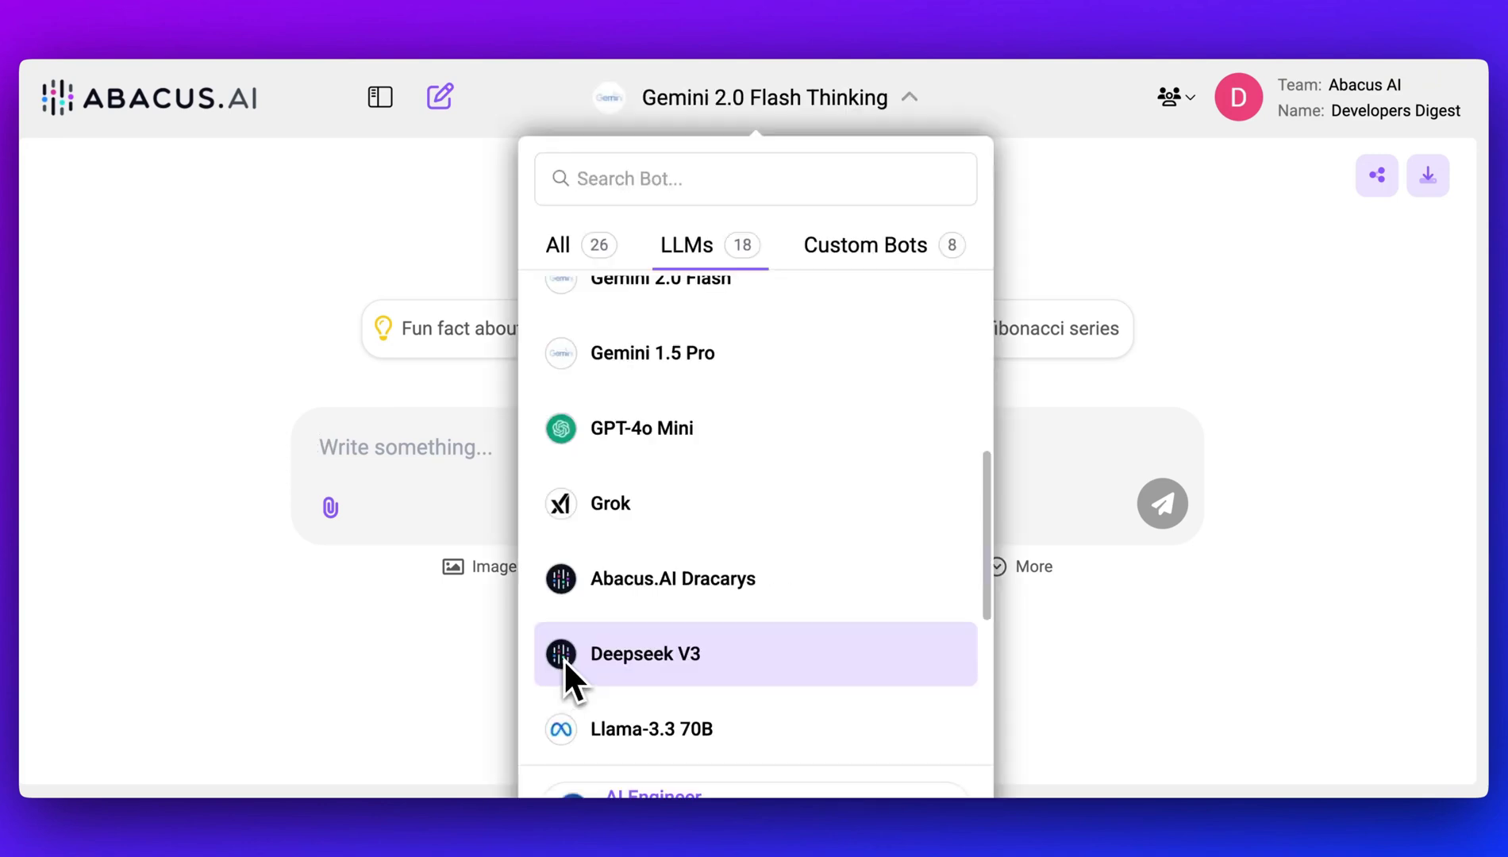
{"action": "scroll", "coordinate": [540, 671], "scroll_direction": "down", "scroll_amount": 2}
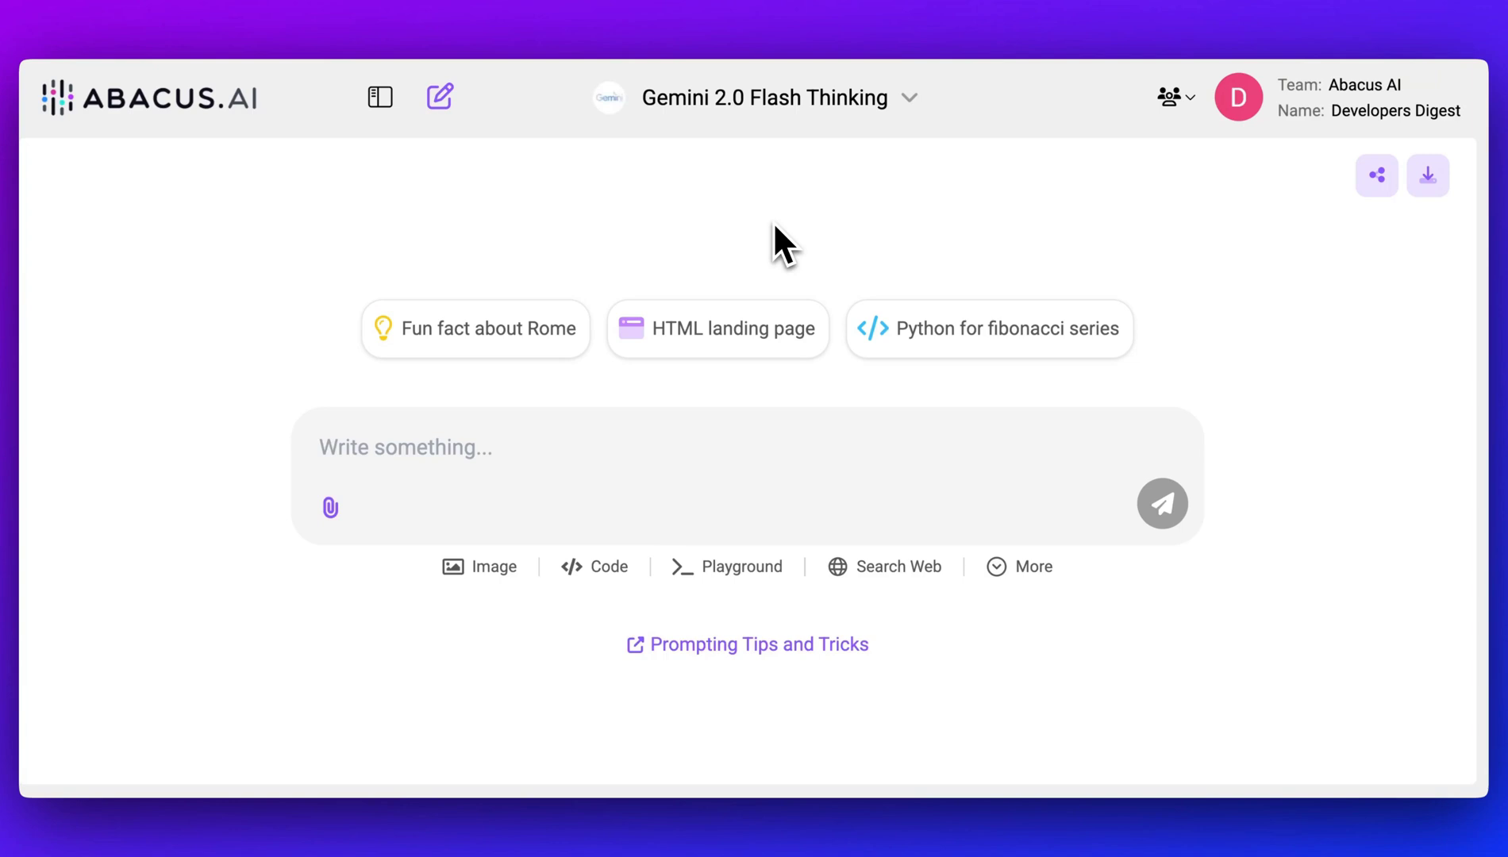
{"action": "left_click", "coordinate": [836, 110]}
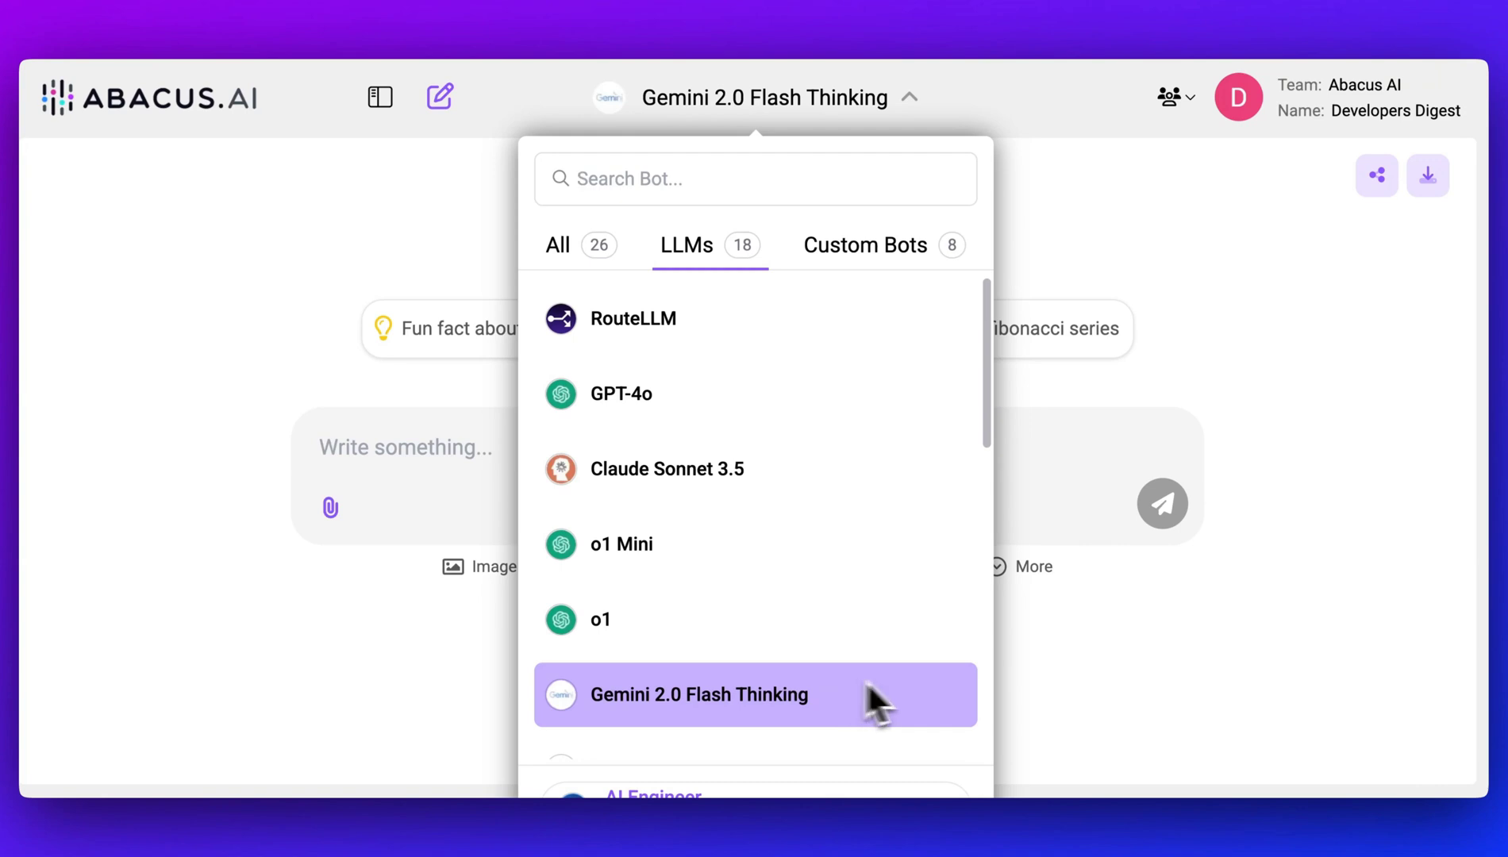
- Review the image generation models, keep Recraft, close the dialog and enable web search
{"action": "left_click", "coordinate": [866, 698]}
{"action": "left_click", "coordinate": [484, 565]}
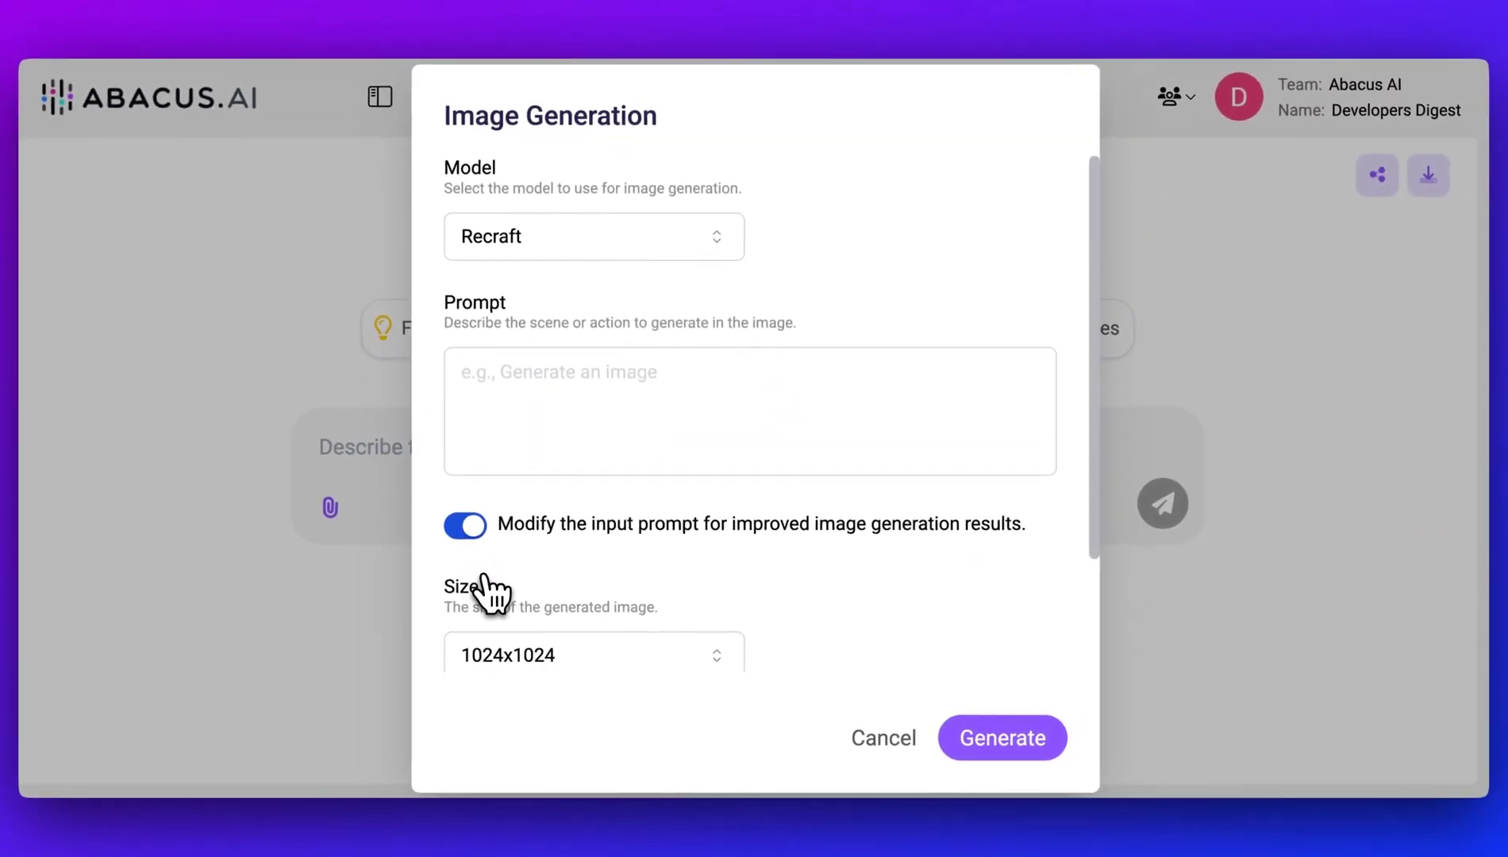
{"action": "left_click", "coordinate": [627, 248]}
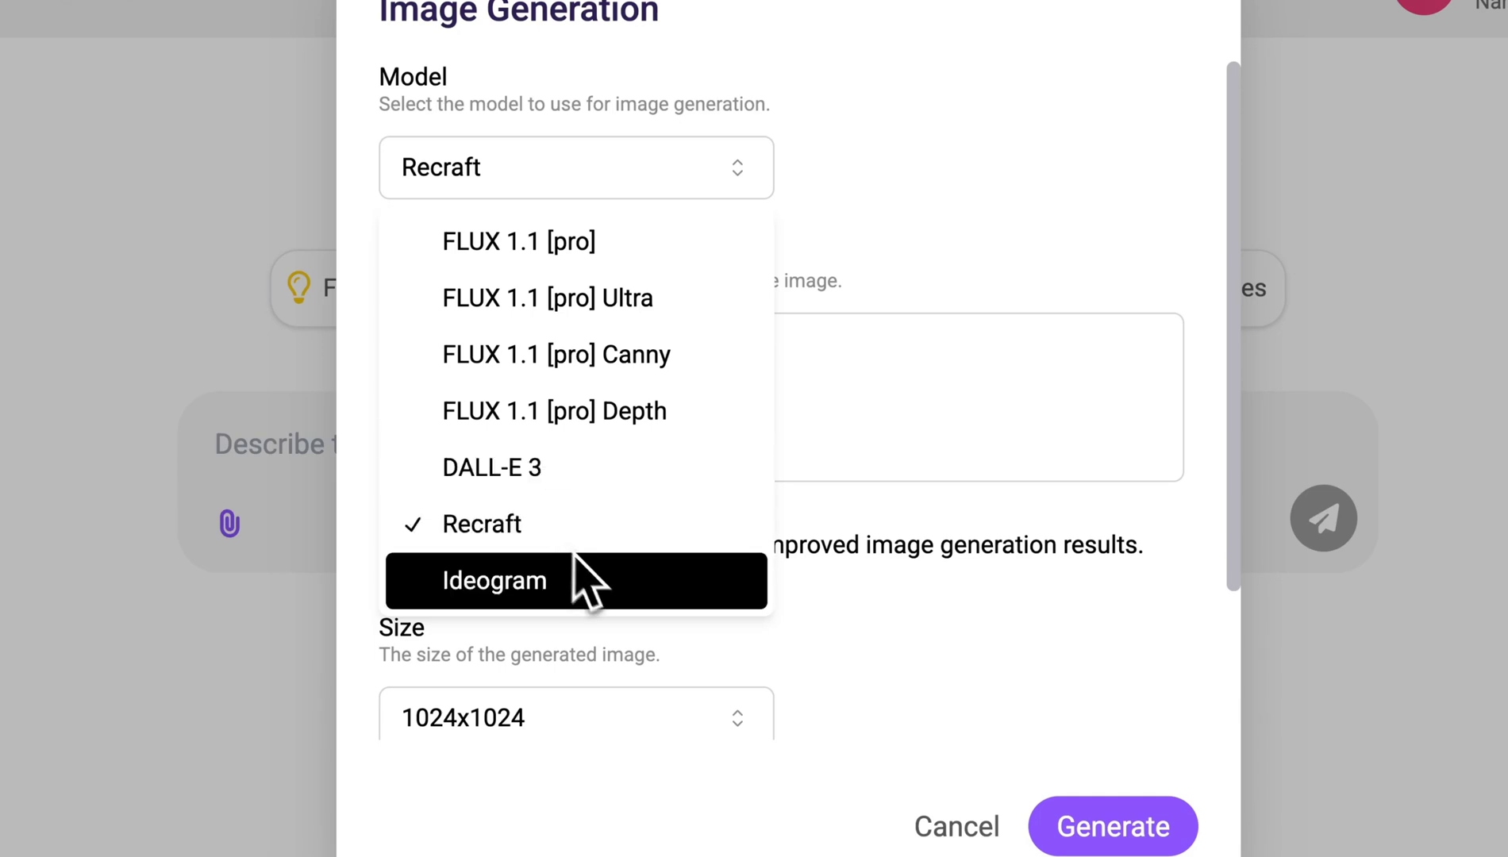
{"action": "left_click", "coordinate": [874, 296]}
{"action": "scroll", "coordinate": [710, 488], "scroll_direction": "down", "scroll_amount": 2}
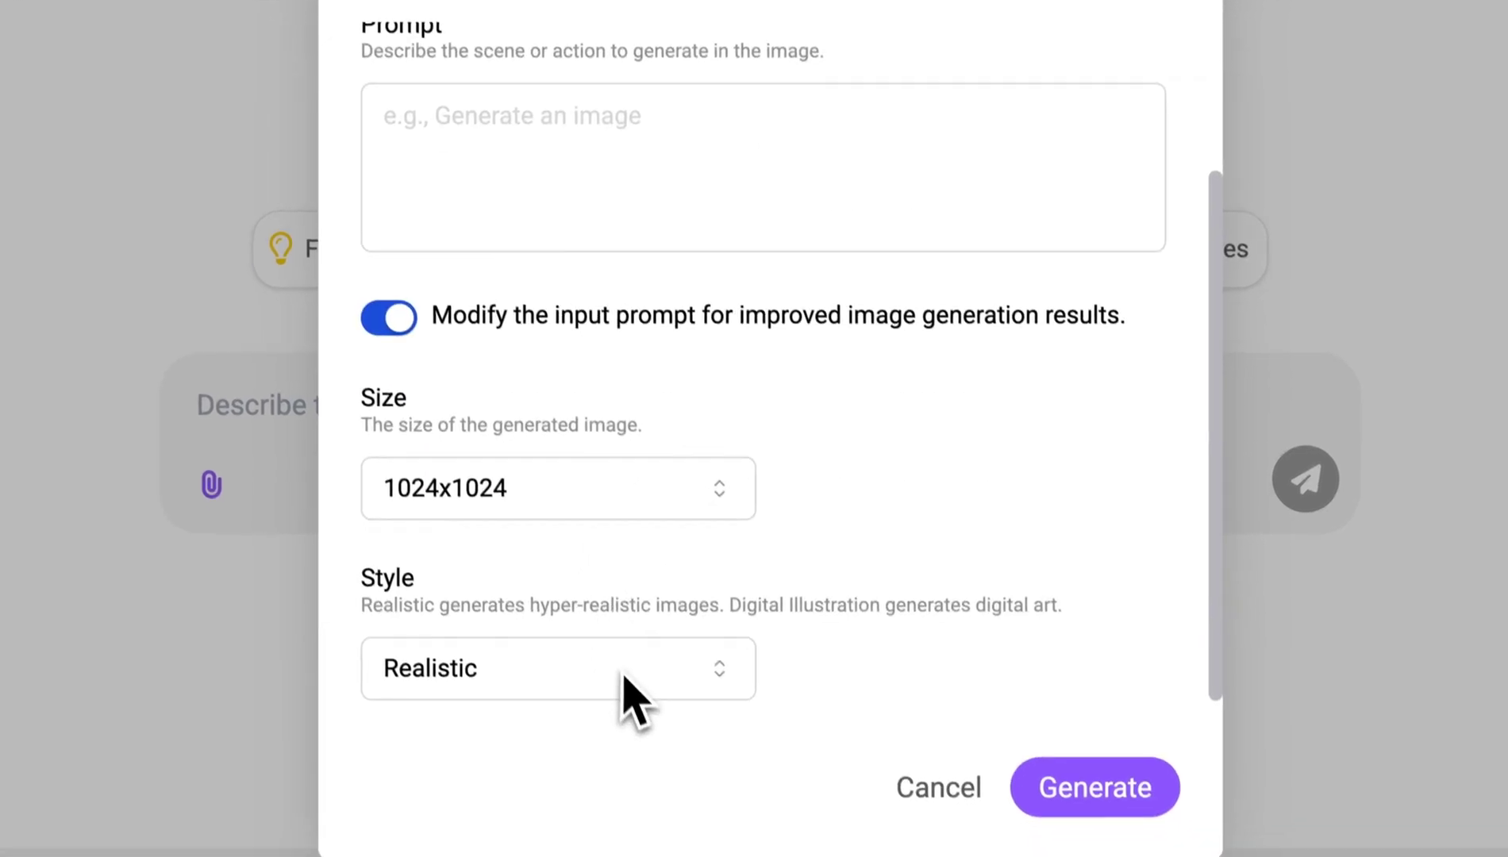
{"action": "key", "text": "Escape"}
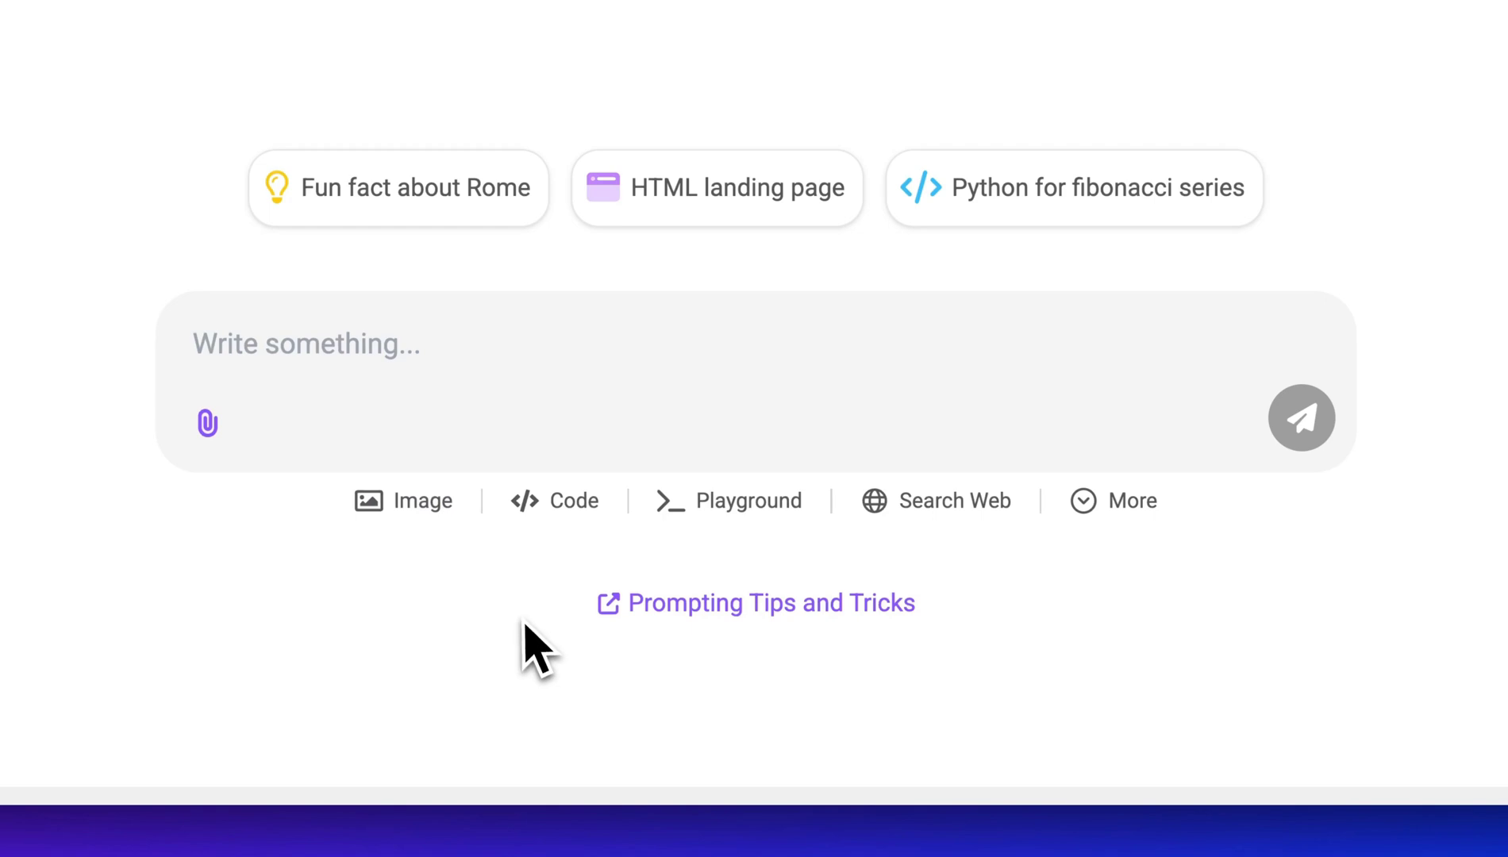
{"action": "left_click", "coordinate": [936, 500]}
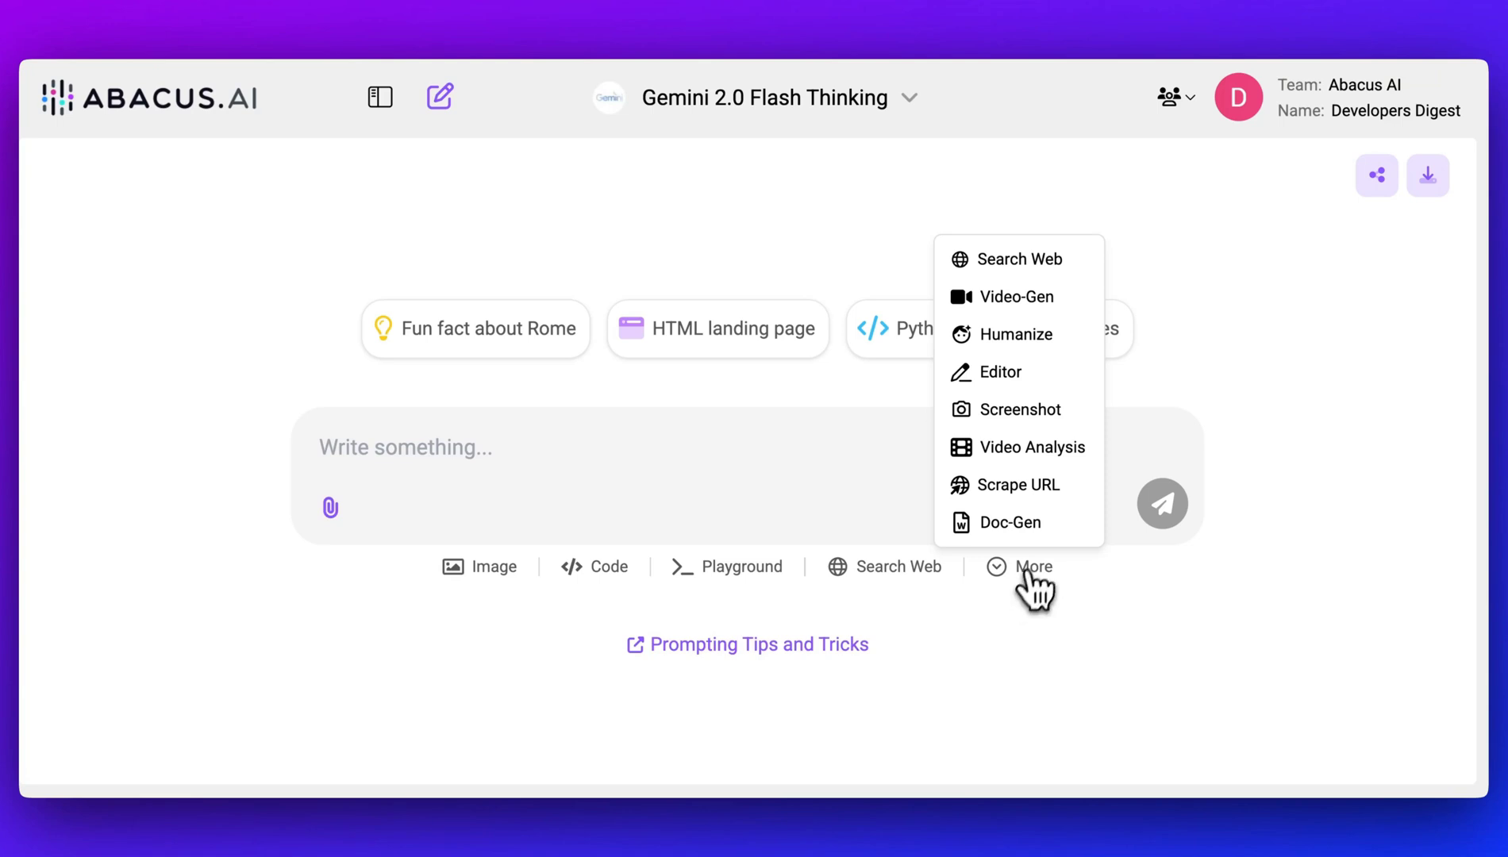
- Open Video-Gen and view its model choices, with Hailuo AI selected
{"action": "left_click", "coordinate": [1024, 296]}
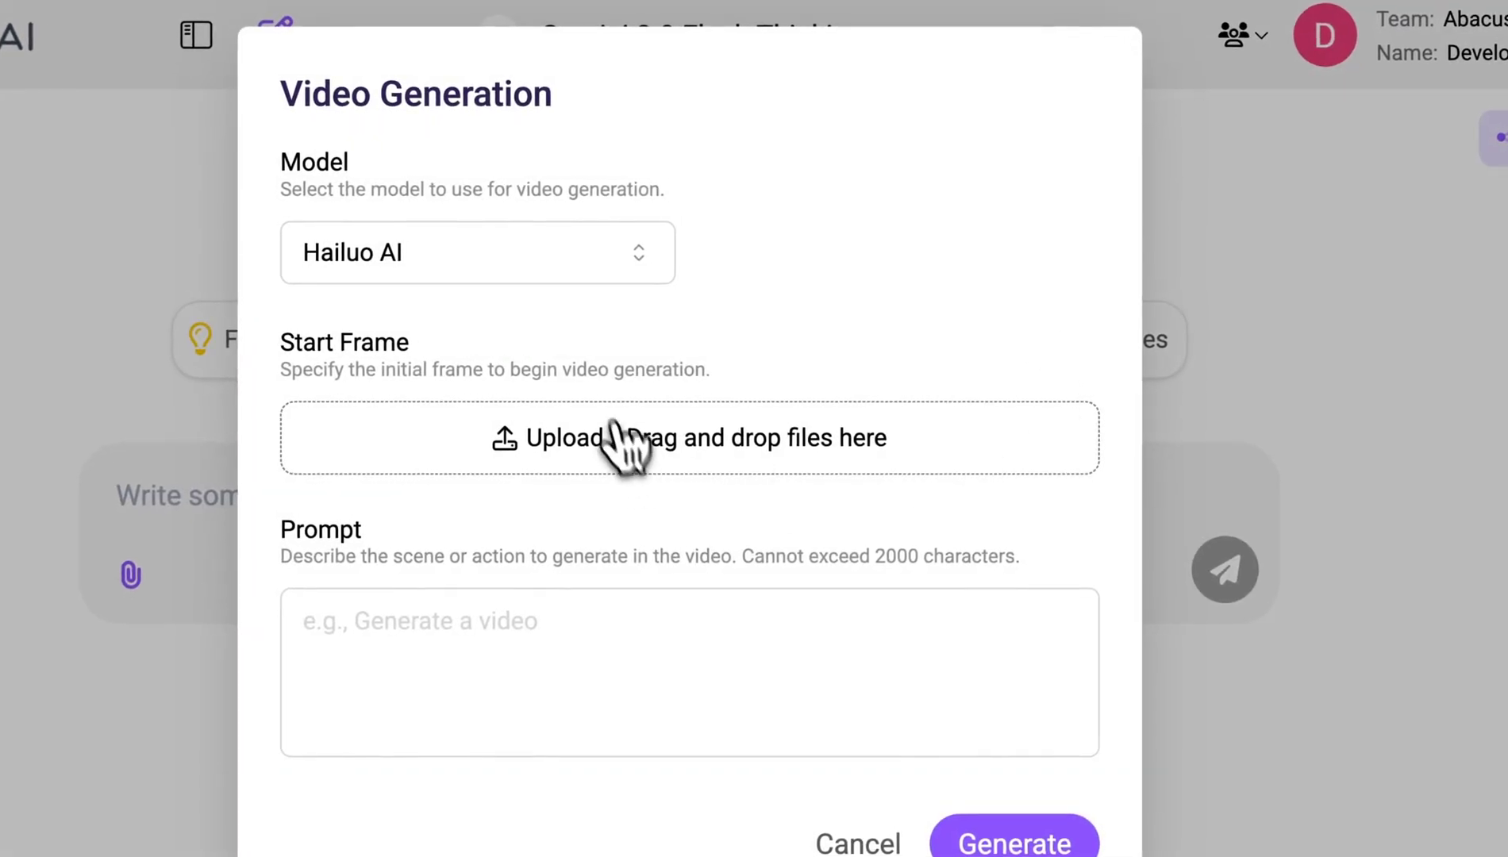
{"action": "left_click", "coordinate": [583, 274]}
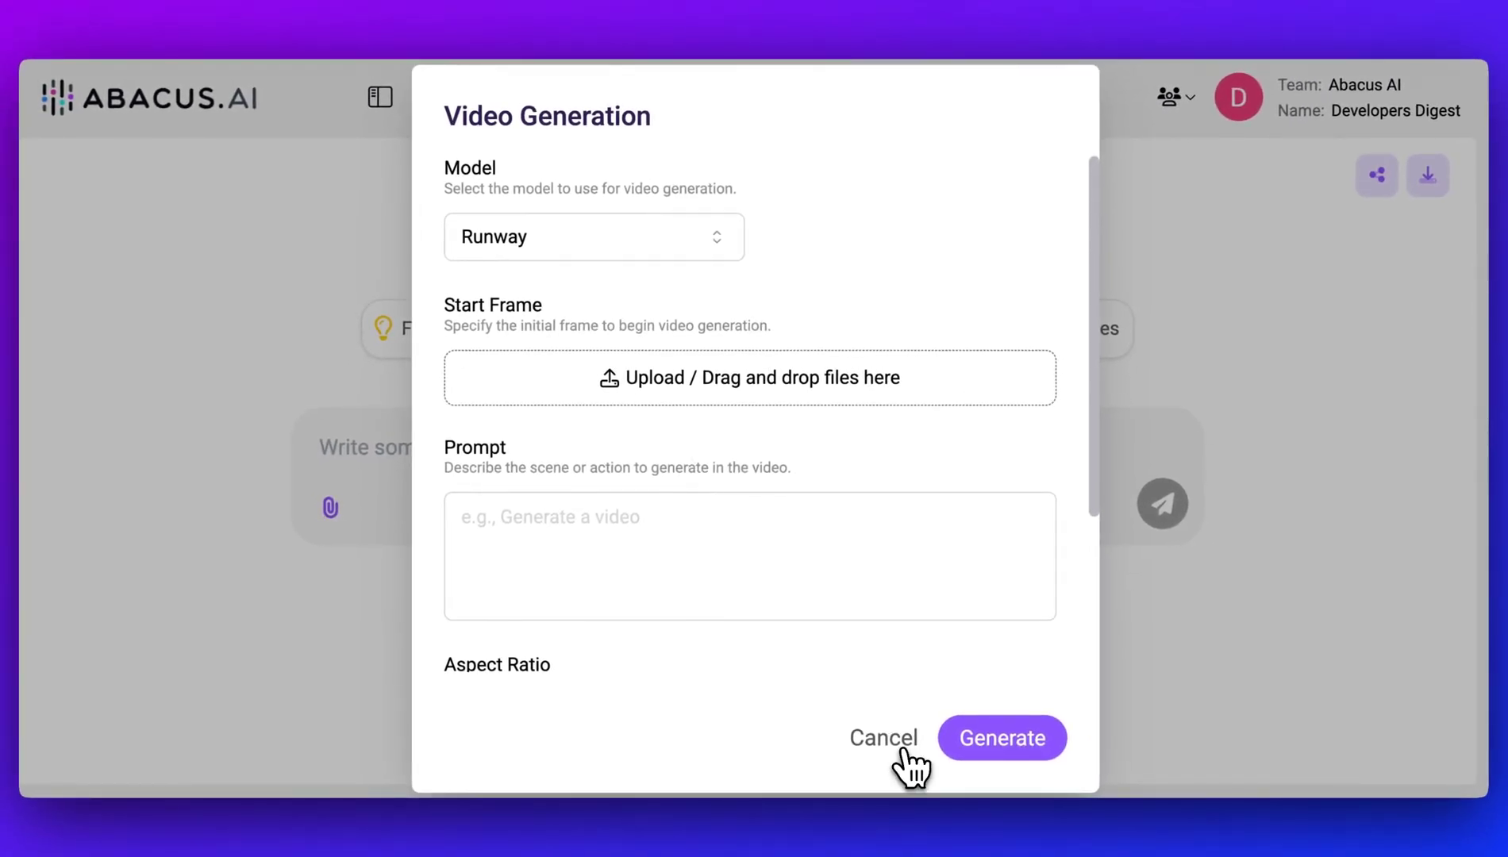
- Cancel video generation, request an HTML landing page, and view its rendered preview
{"action": "left_click", "coordinate": [905, 753]}
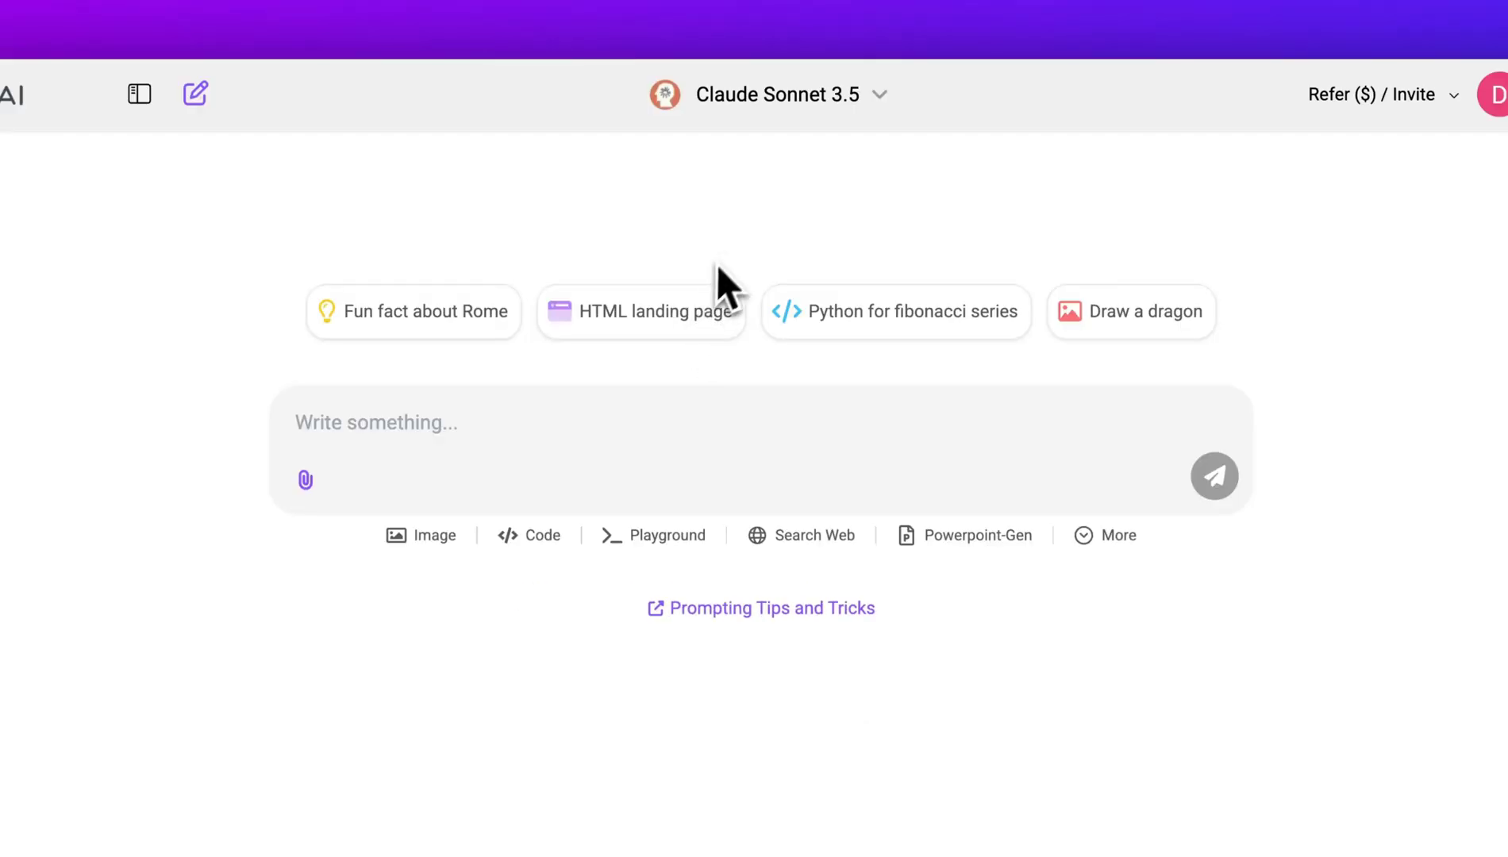
{"action": "left_click", "coordinate": [699, 311]}
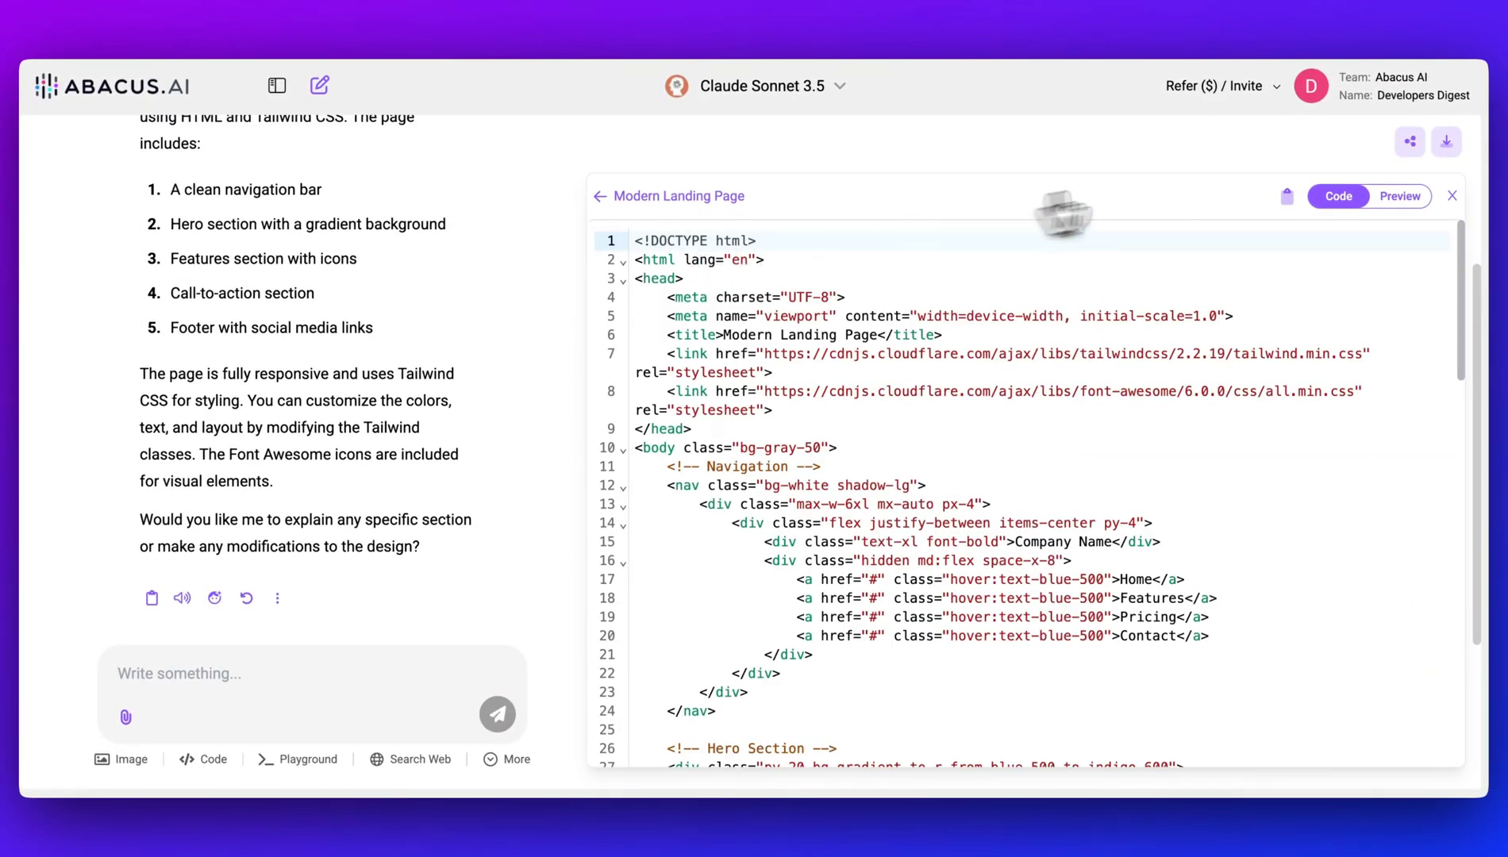
{"action": "left_click", "coordinate": [1400, 196]}
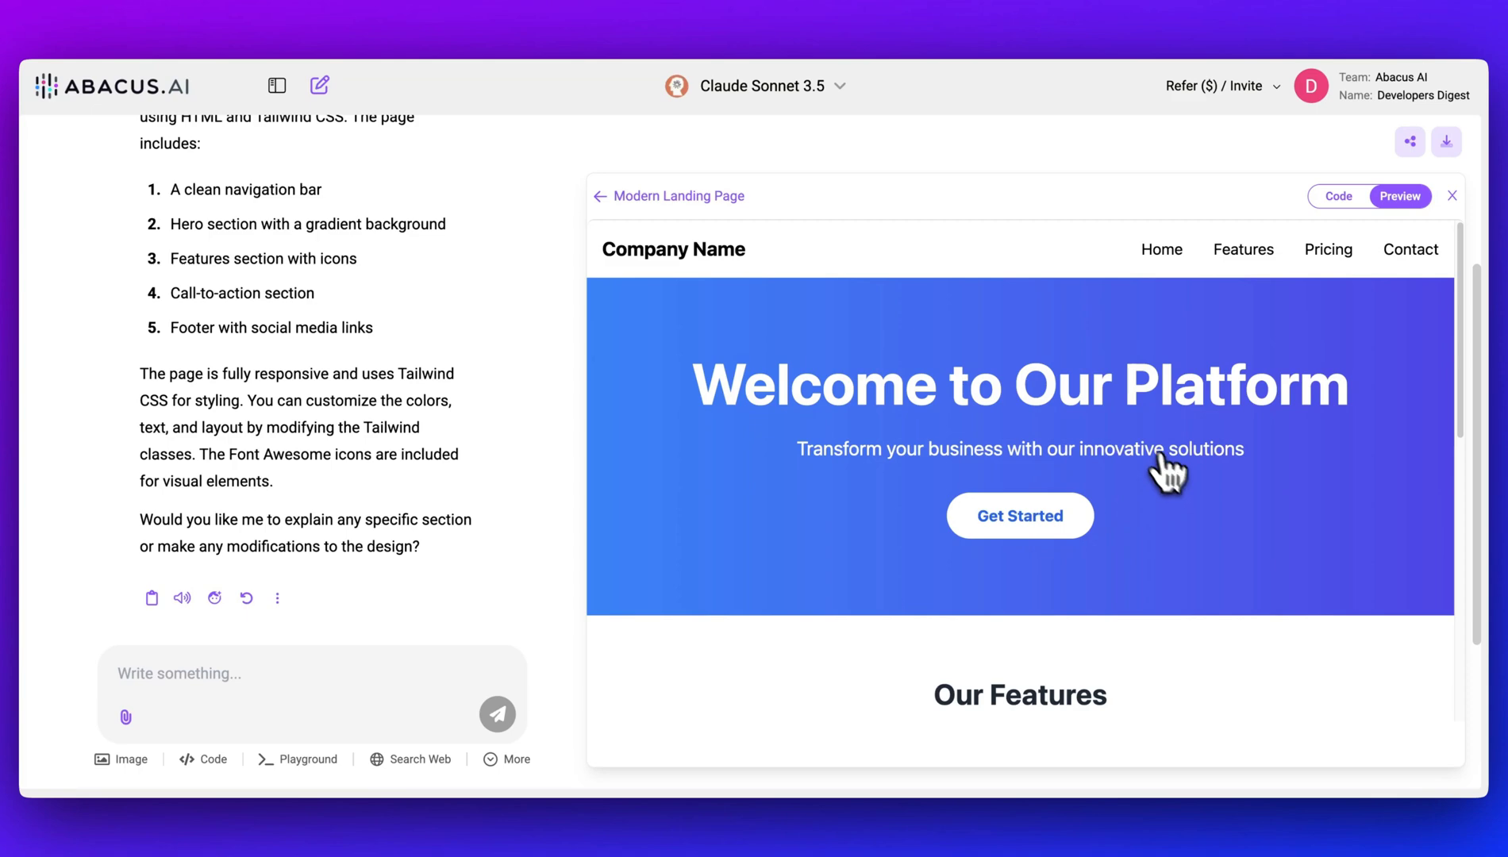
{"action": "scroll", "coordinate": [868, 420], "scroll_direction": "down", "scroll_amount": 8}
{"action": "scroll", "coordinate": [873, 421], "scroll_direction": "up", "scroll_amount": 10}
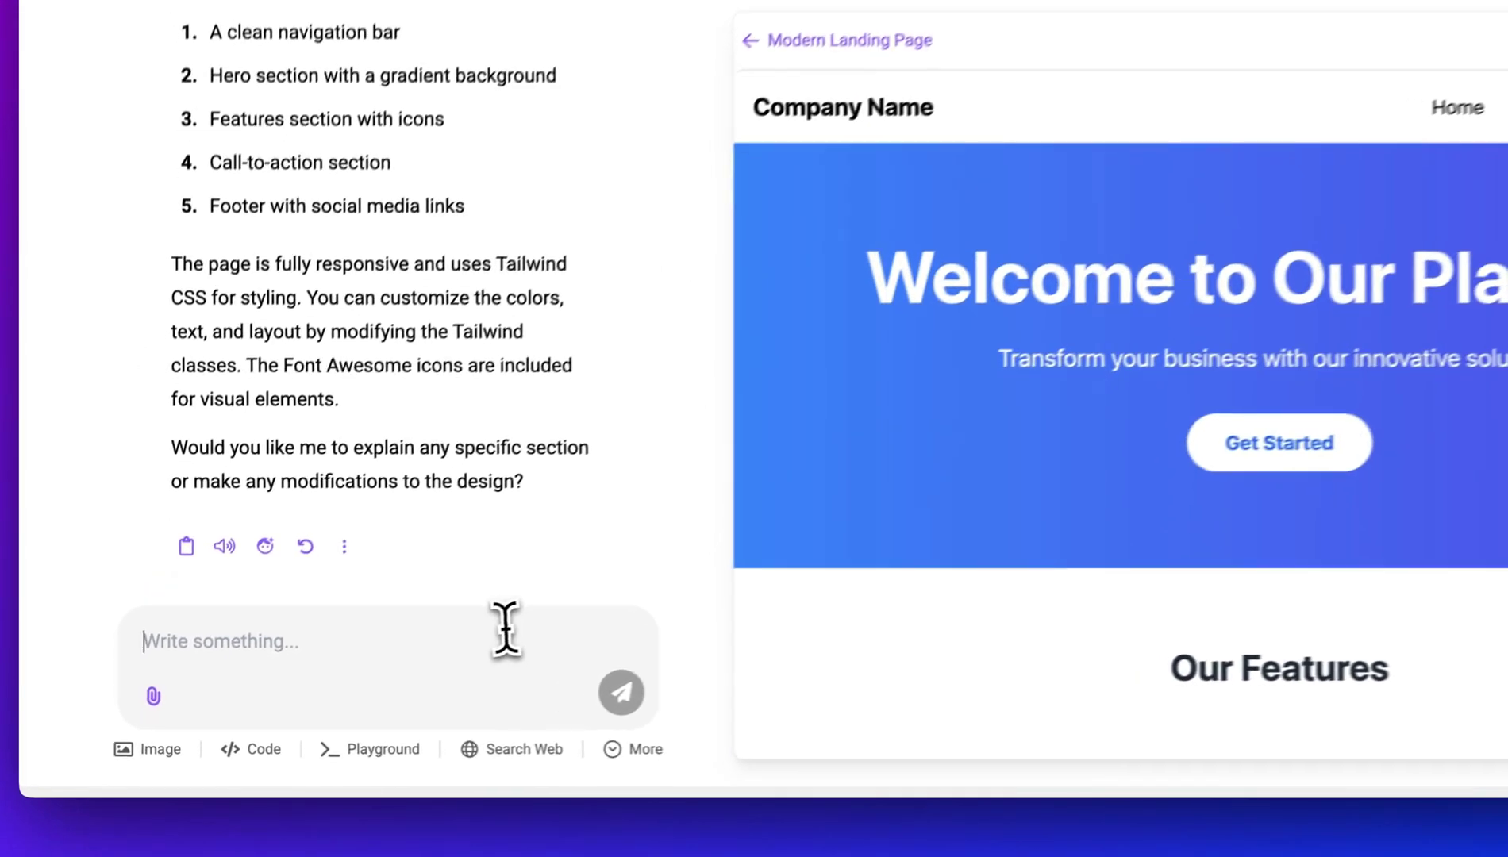
- Ask ChatLLM to 'Make this website about "developers digest"'
{"action": "left_click", "coordinate": [381, 673]}
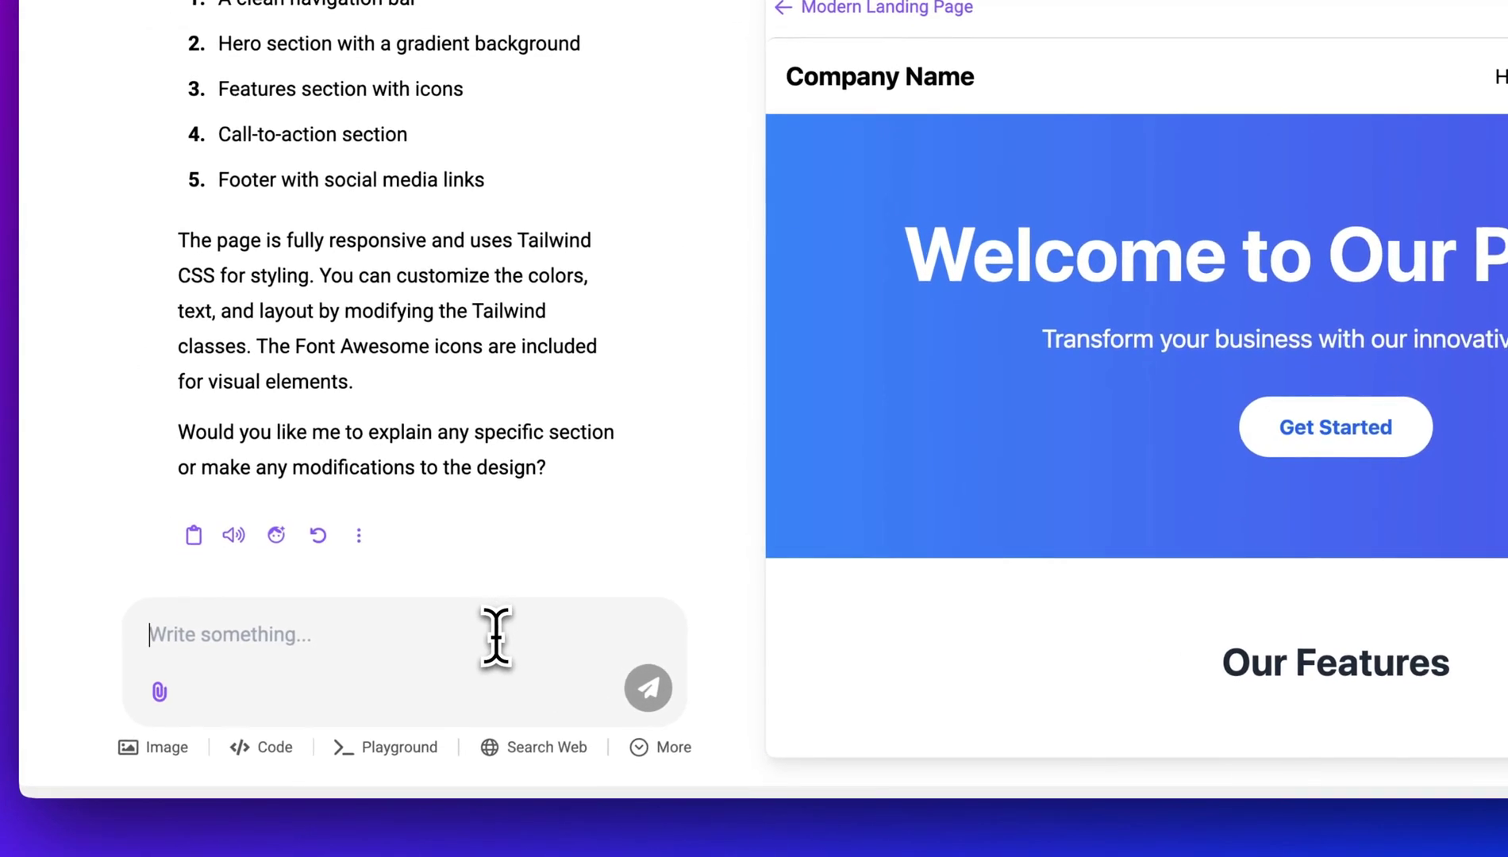
{"action": "type", "text": "Make this website about \"developers d"}
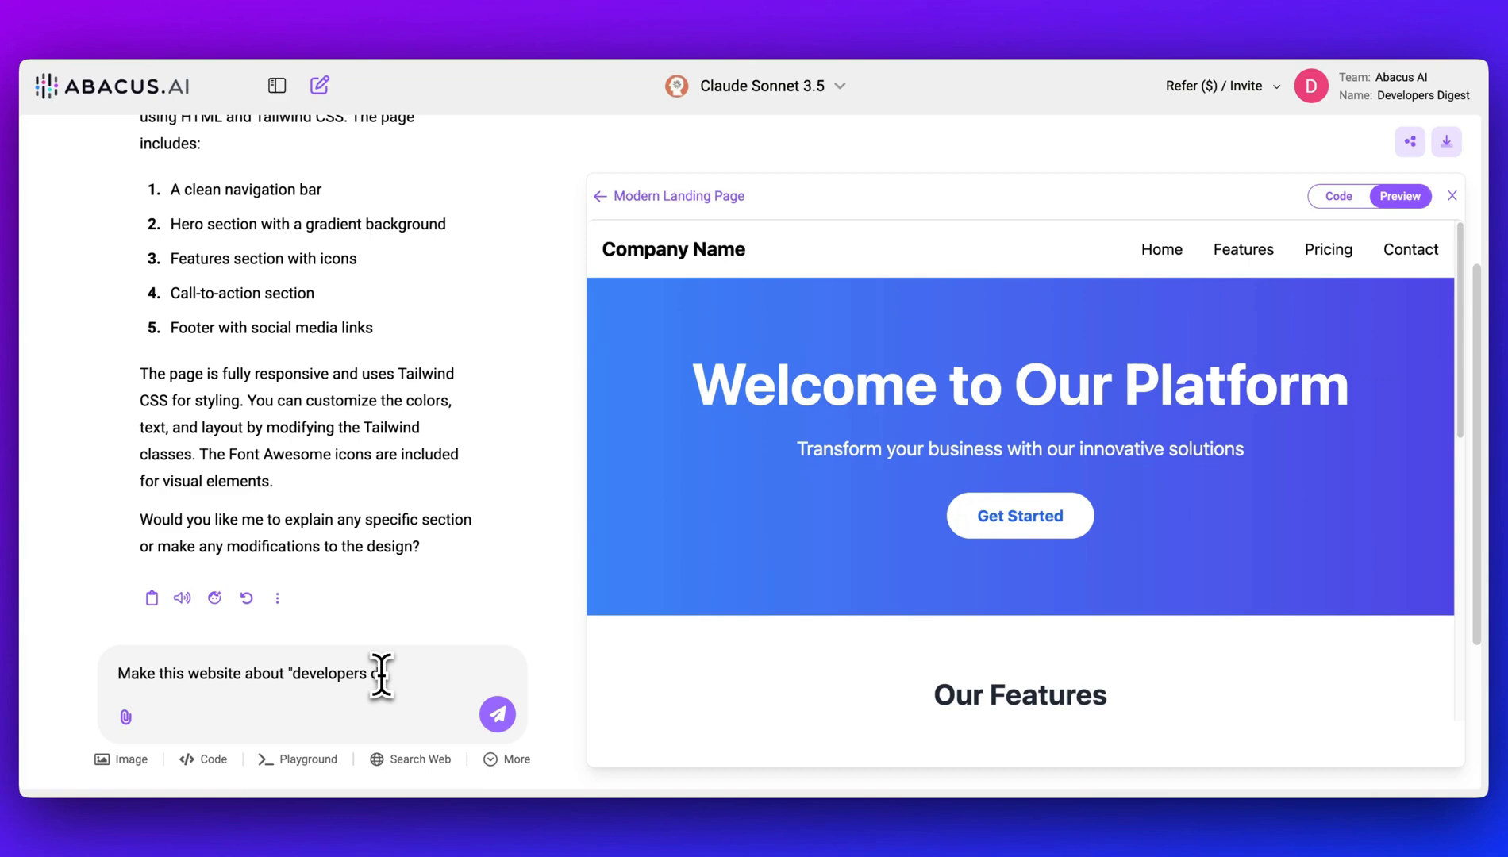
{"action": "type", "text": "igest\""}
{"action": "key", "text": "Return"}
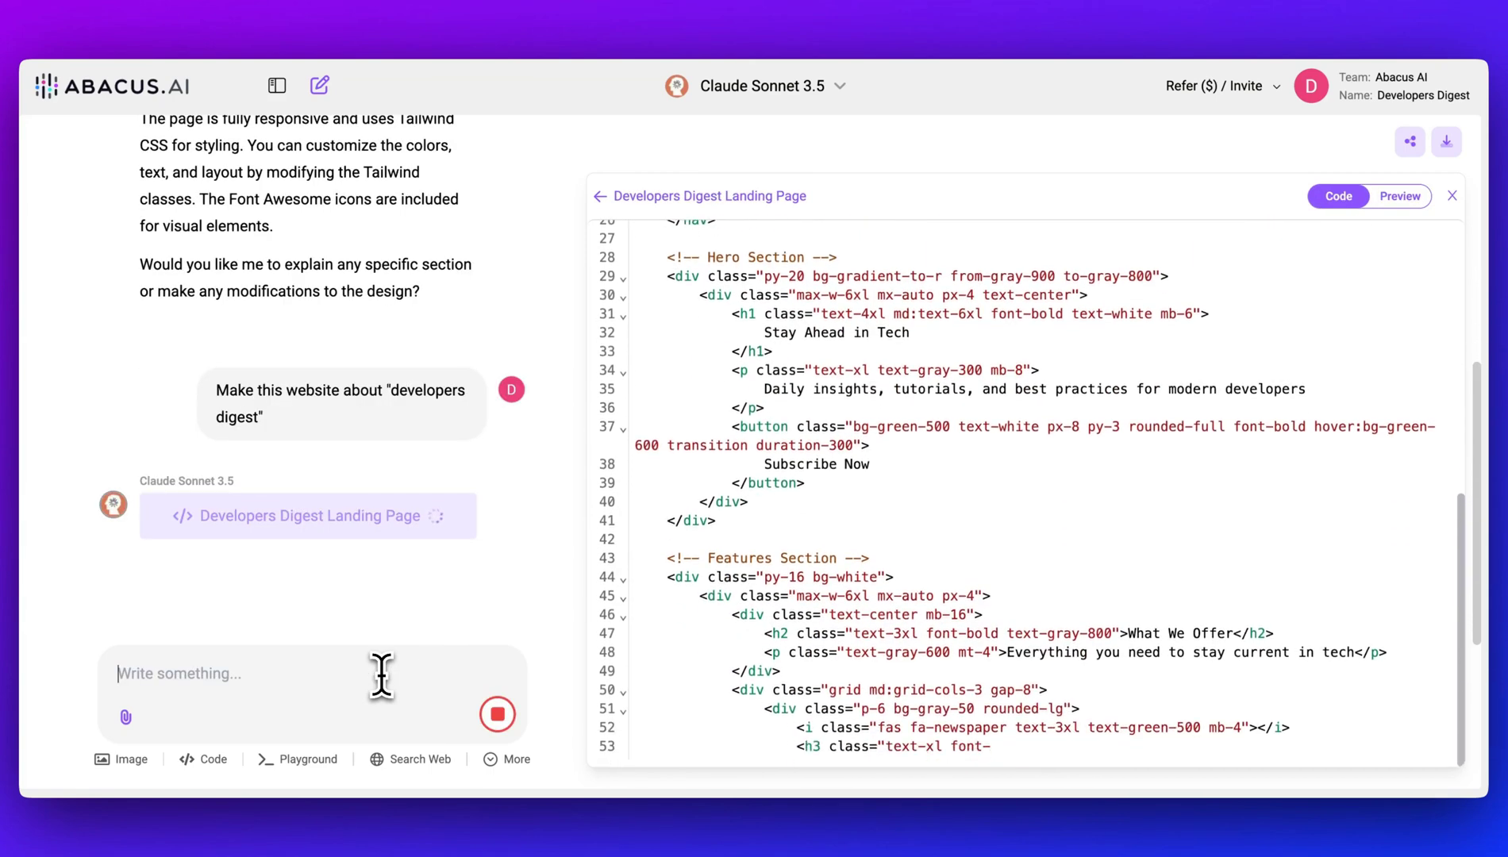
- Preview the dark-themed Developers Digest landing page down to its newsletter section
{"action": "left_click", "coordinate": [1400, 196]}
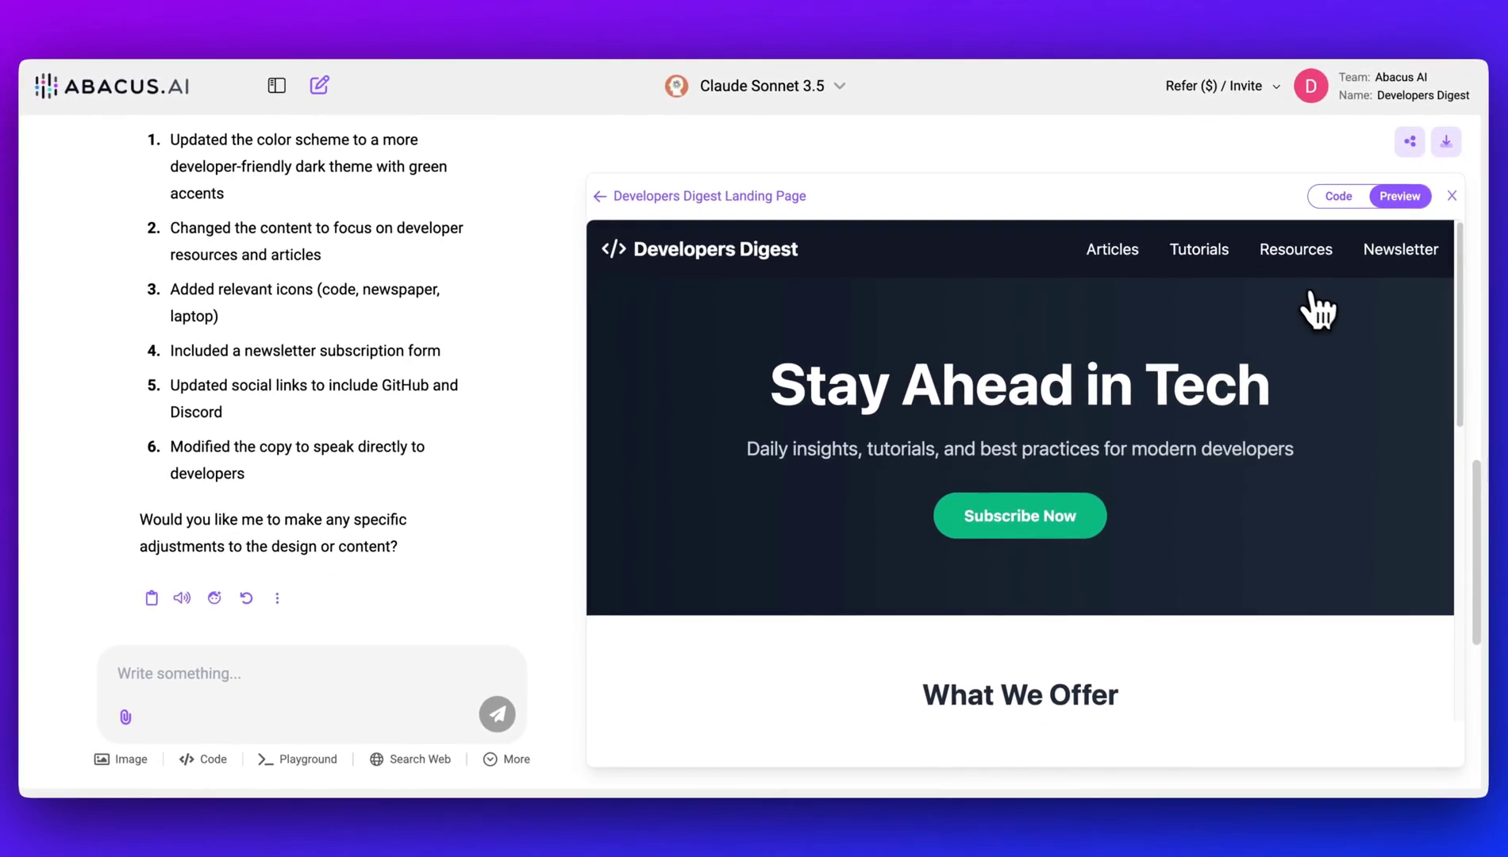
{"action": "scroll", "coordinate": [1325, 318], "scroll_direction": "down", "scroll_amount": 1}
{"action": "scroll", "coordinate": [1317, 350], "scroll_direction": "up", "scroll_amount": 1}
{"action": "scroll", "coordinate": [1006, 498], "scroll_direction": "down", "scroll_amount": 4}
{"action": "scroll", "coordinate": [857, 564], "scroll_direction": "down", "scroll_amount": 5}
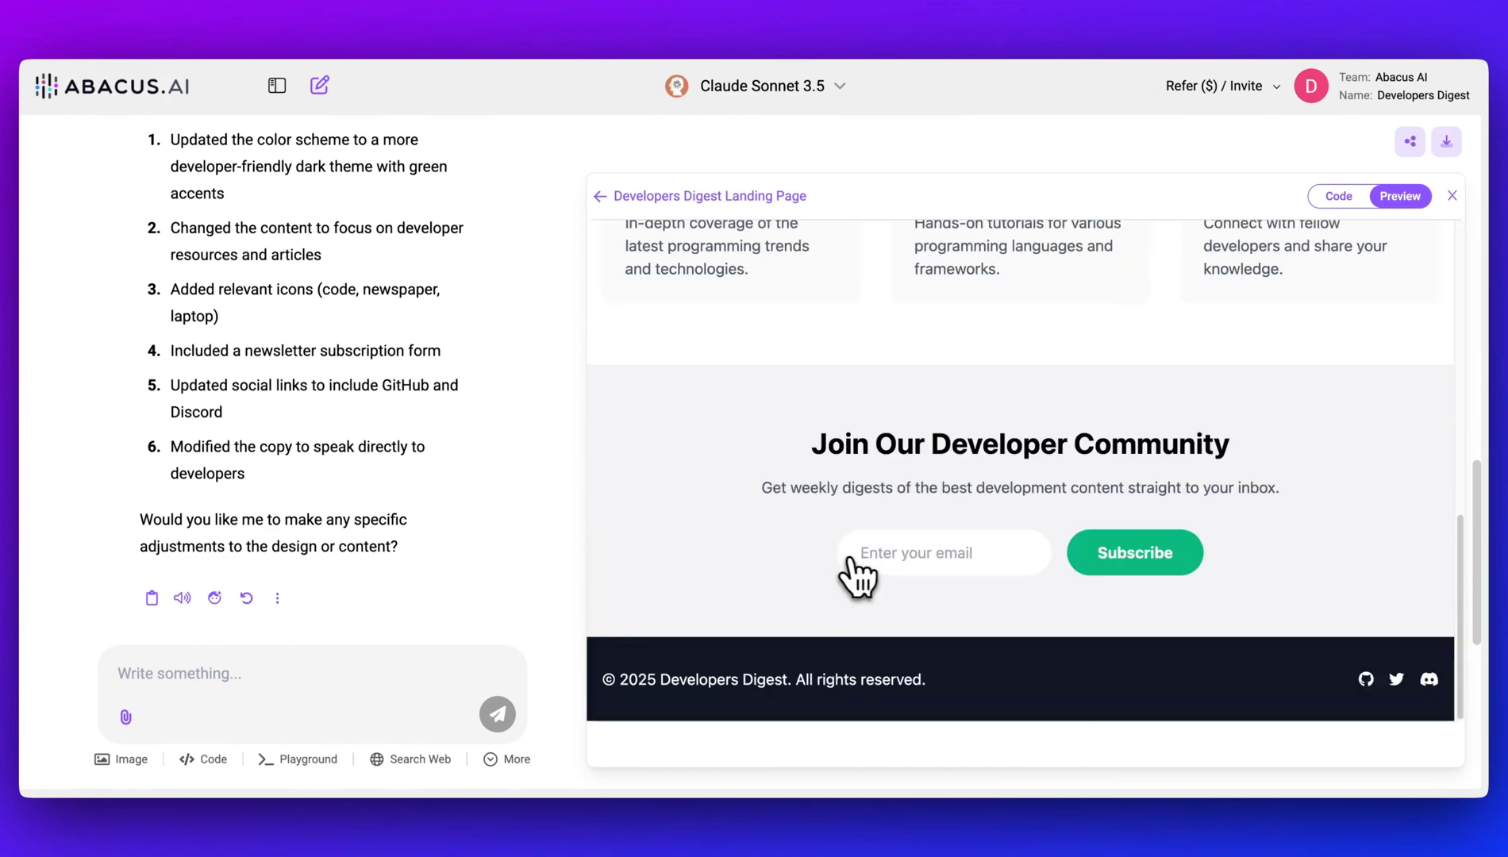
- Browse the Claude Sonnet 3.5 model and bot list, including AI Engineer, then close it
{"action": "left_click", "coordinate": [833, 88]}
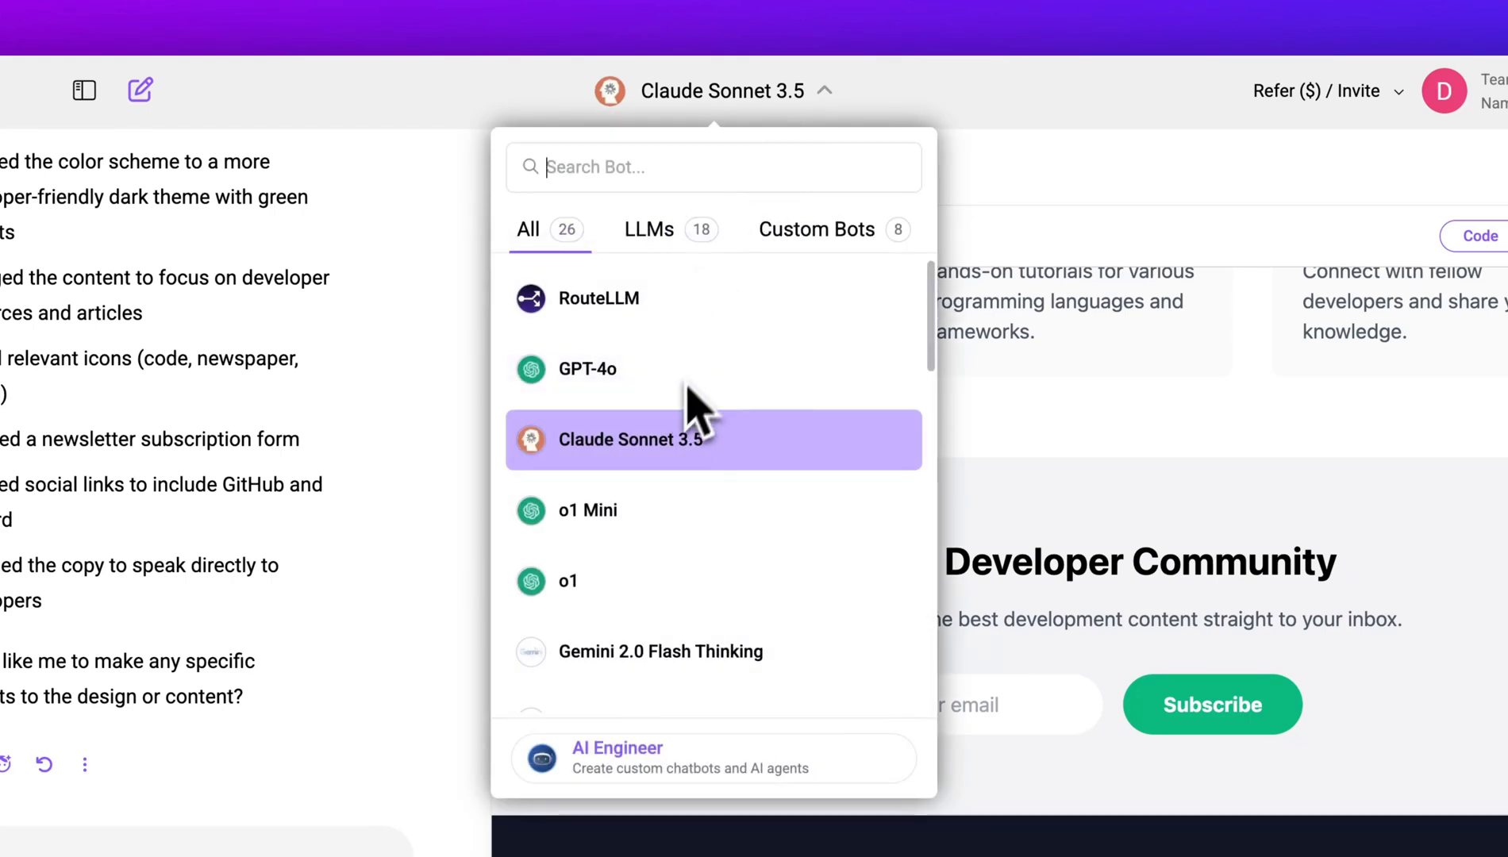
{"action": "left_click", "coordinate": [942, 195]}
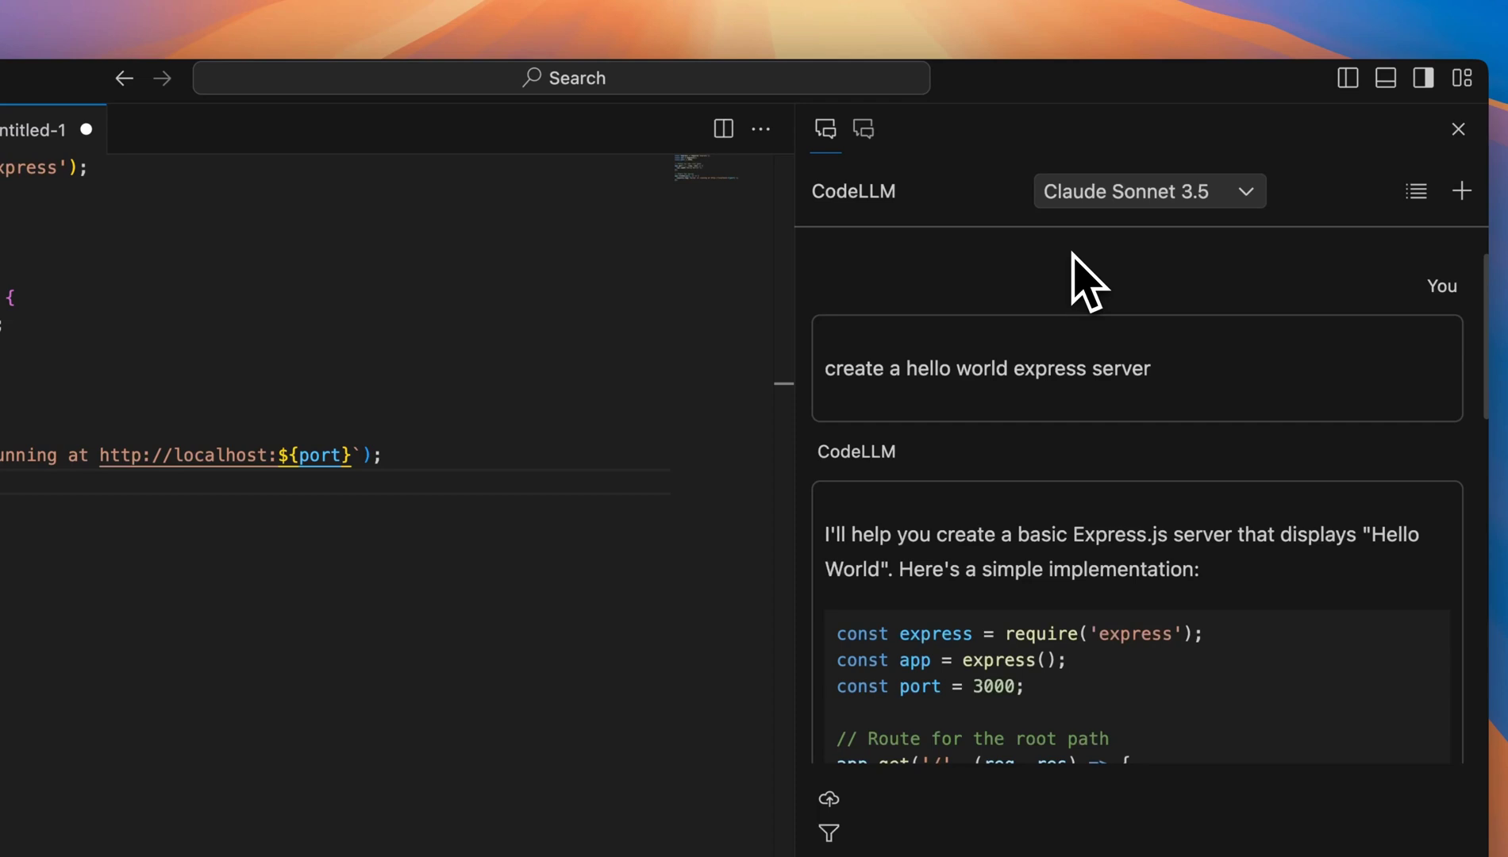
- Switch the CodeLLM coding assistant's model to o1
{"action": "left_click", "coordinate": [1099, 199]}
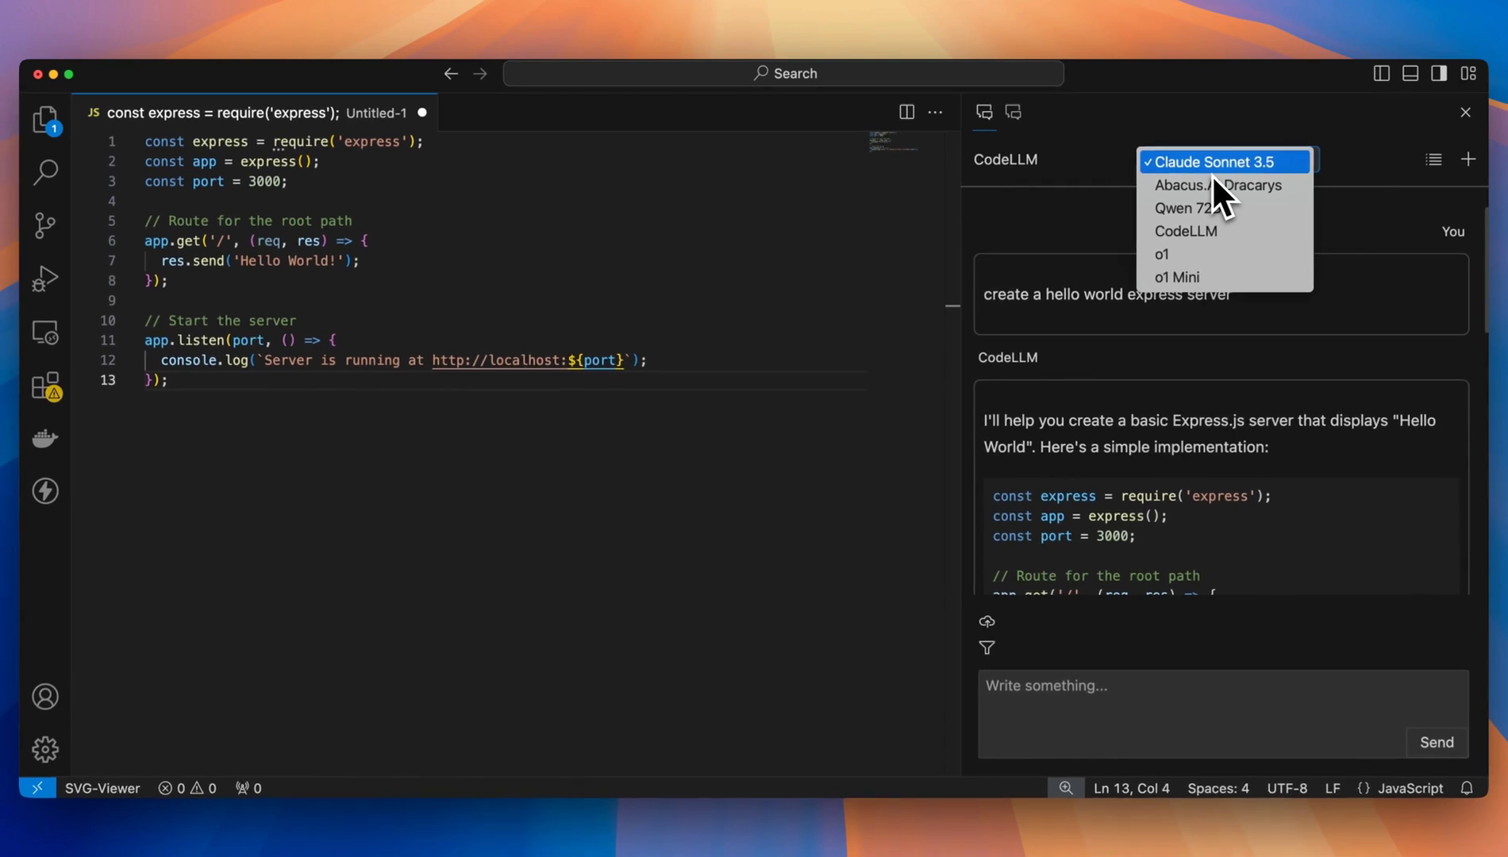
{"action": "left_click", "coordinate": [1214, 254]}
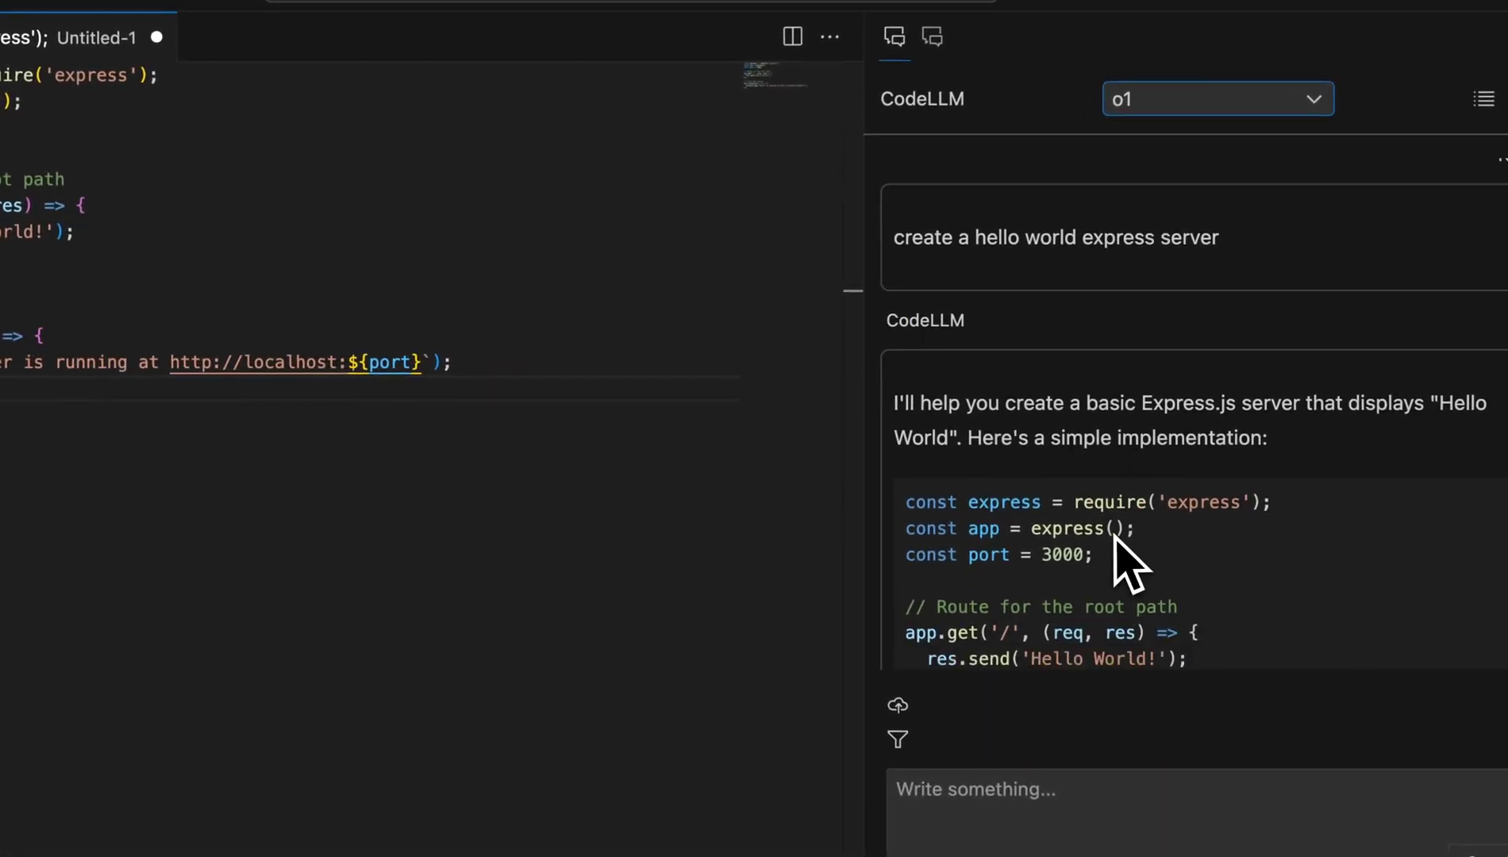
{"action": "scroll", "coordinate": [1115, 535], "scroll_direction": "down", "scroll_amount": 5}
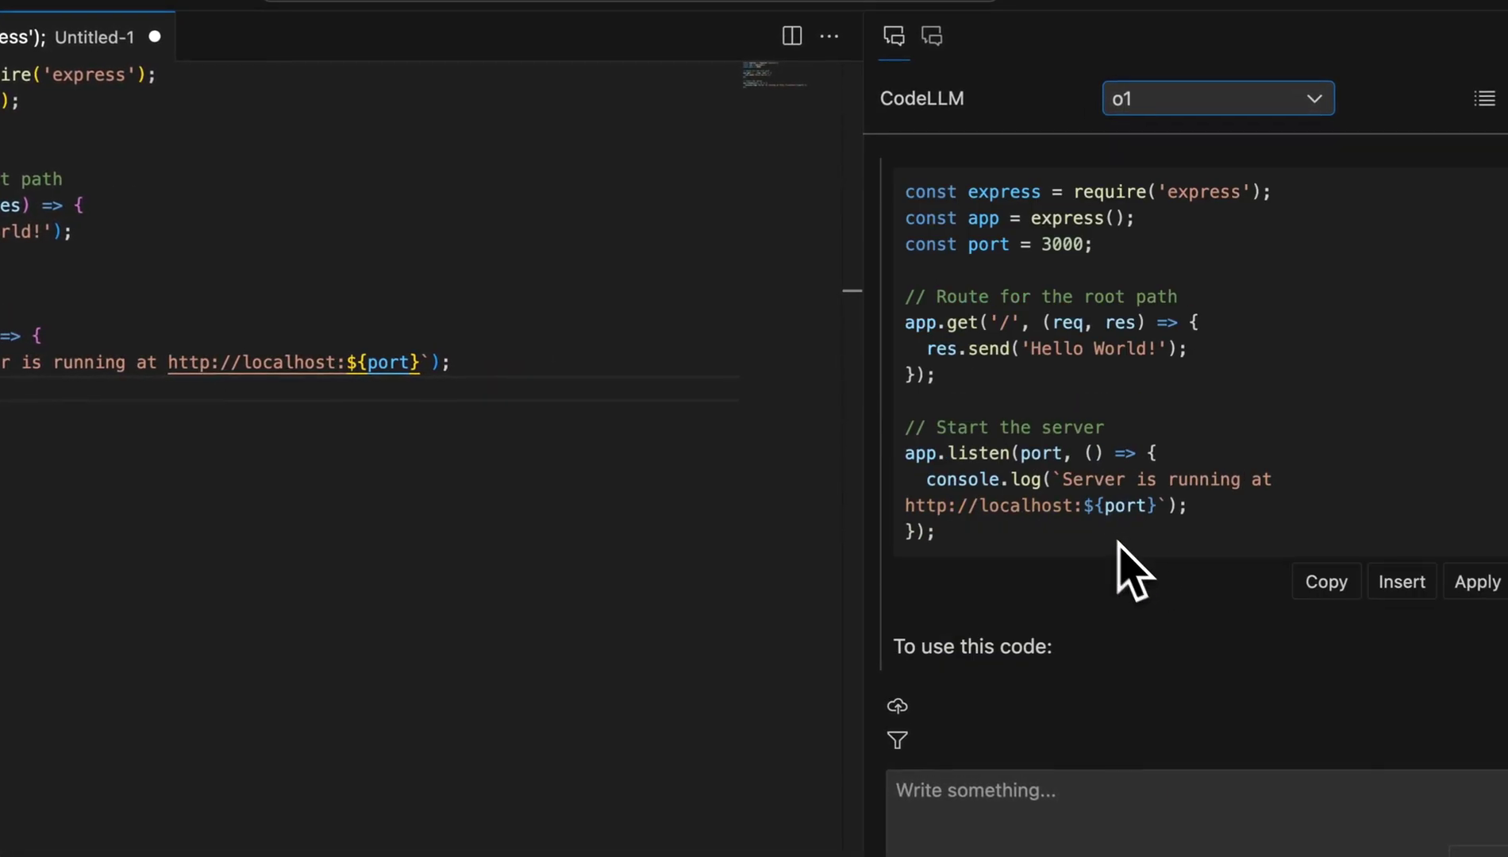
- Clear all the editor's code and select o1's generated hello world Express server block, keeping o1
{"action": "left_click", "coordinate": [546, 421]}
{"action": "key", "text": "super+a"}
{"action": "key", "text": "BackSpace"}
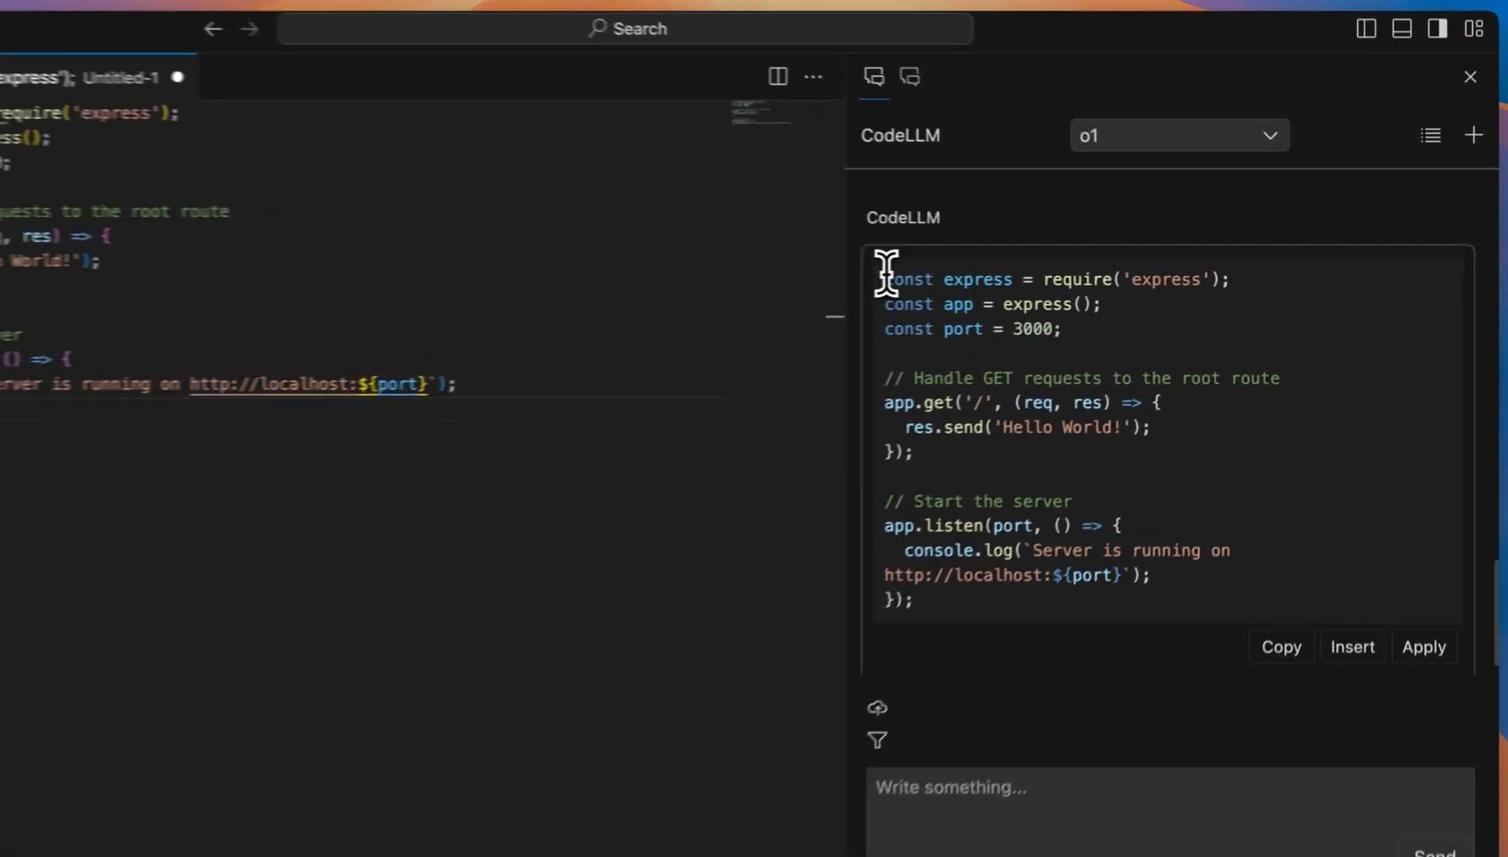
{"action": "left_click_drag", "start_coordinate": [885, 269], "coordinate": [827, 295]}
{"action": "left_click", "coordinate": [954, 625]}
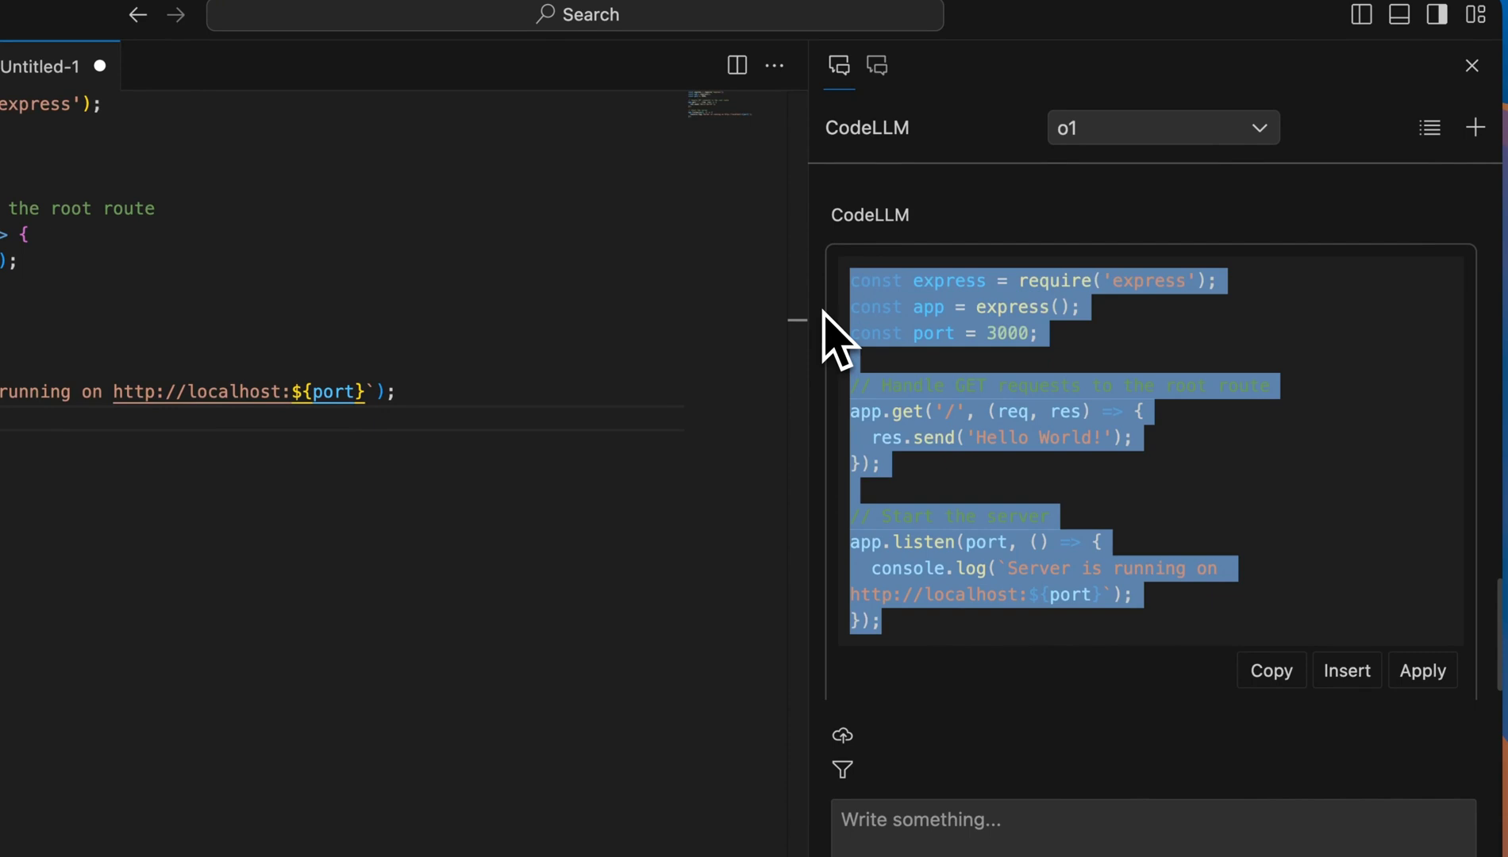
{"action": "left_click", "coordinate": [1127, 131]}
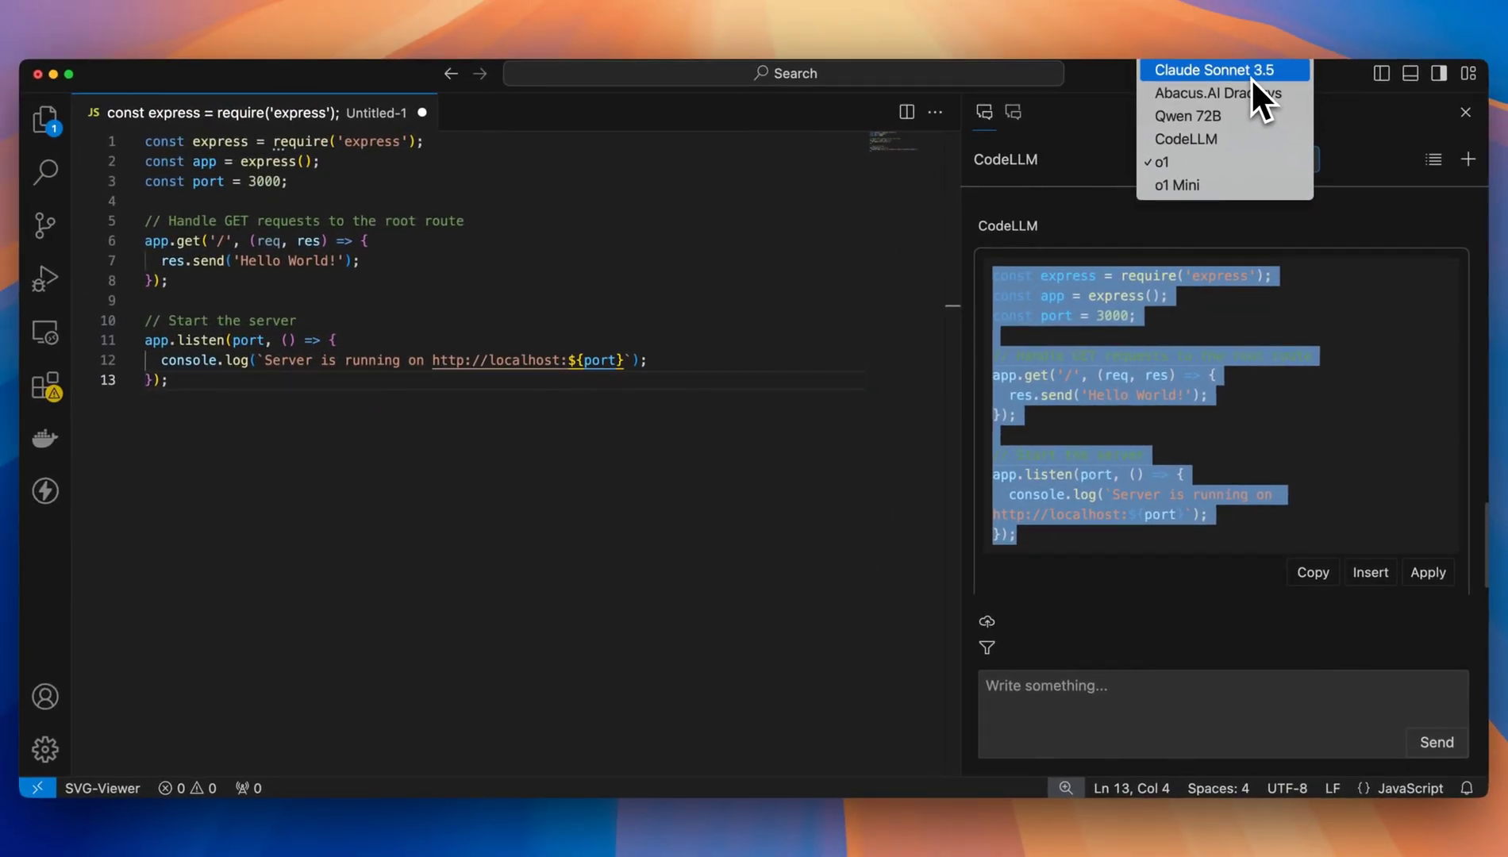
{"action": "key", "text": "Escape"}
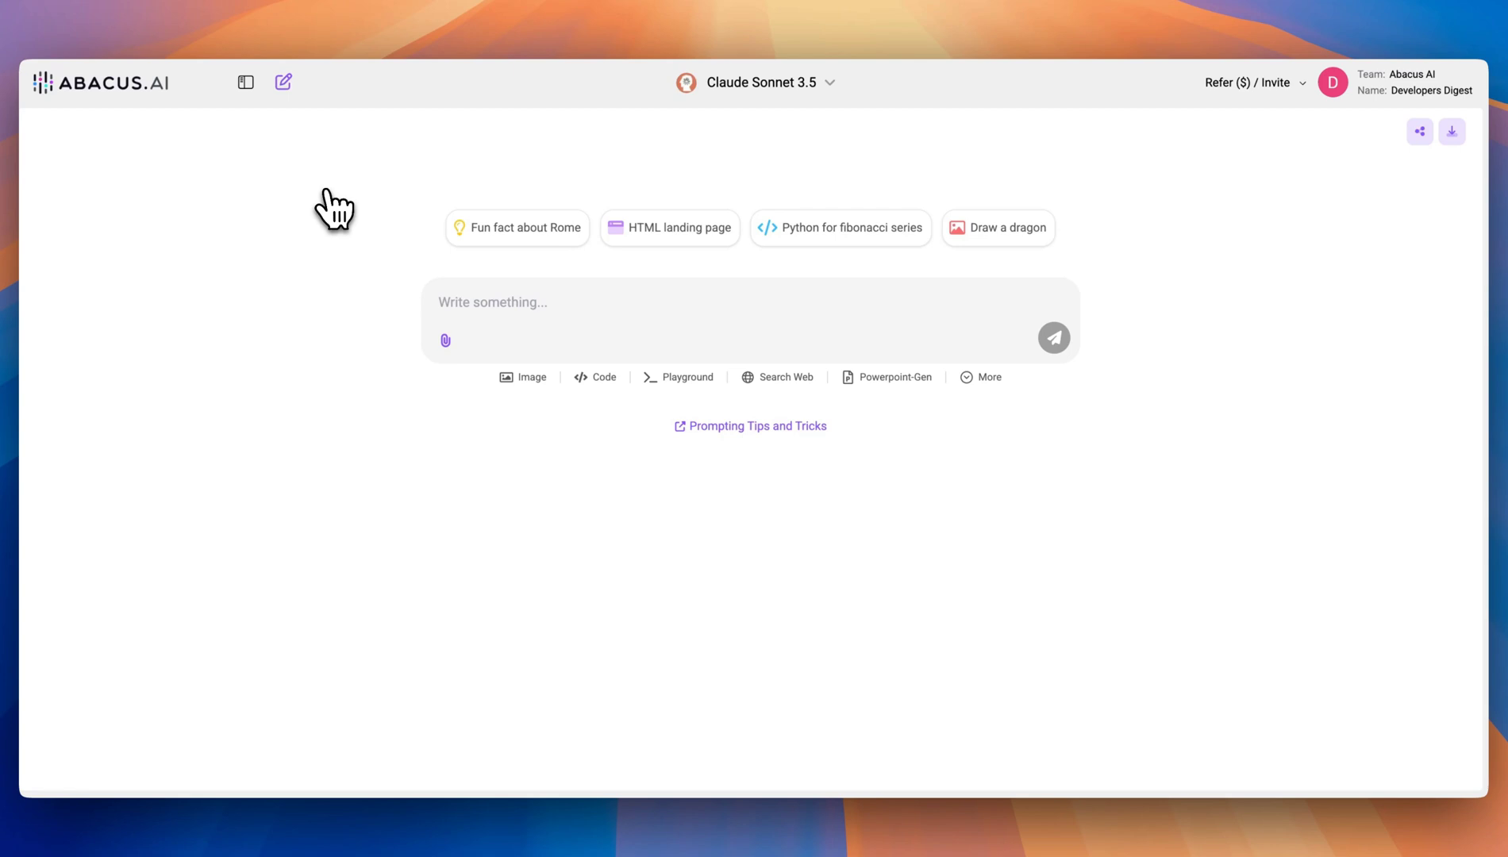
- Start a Video Analysis prompt with the pasted YouTube link and 'Tell me why this video performed well'
{"action": "left_click", "coordinate": [989, 377]}
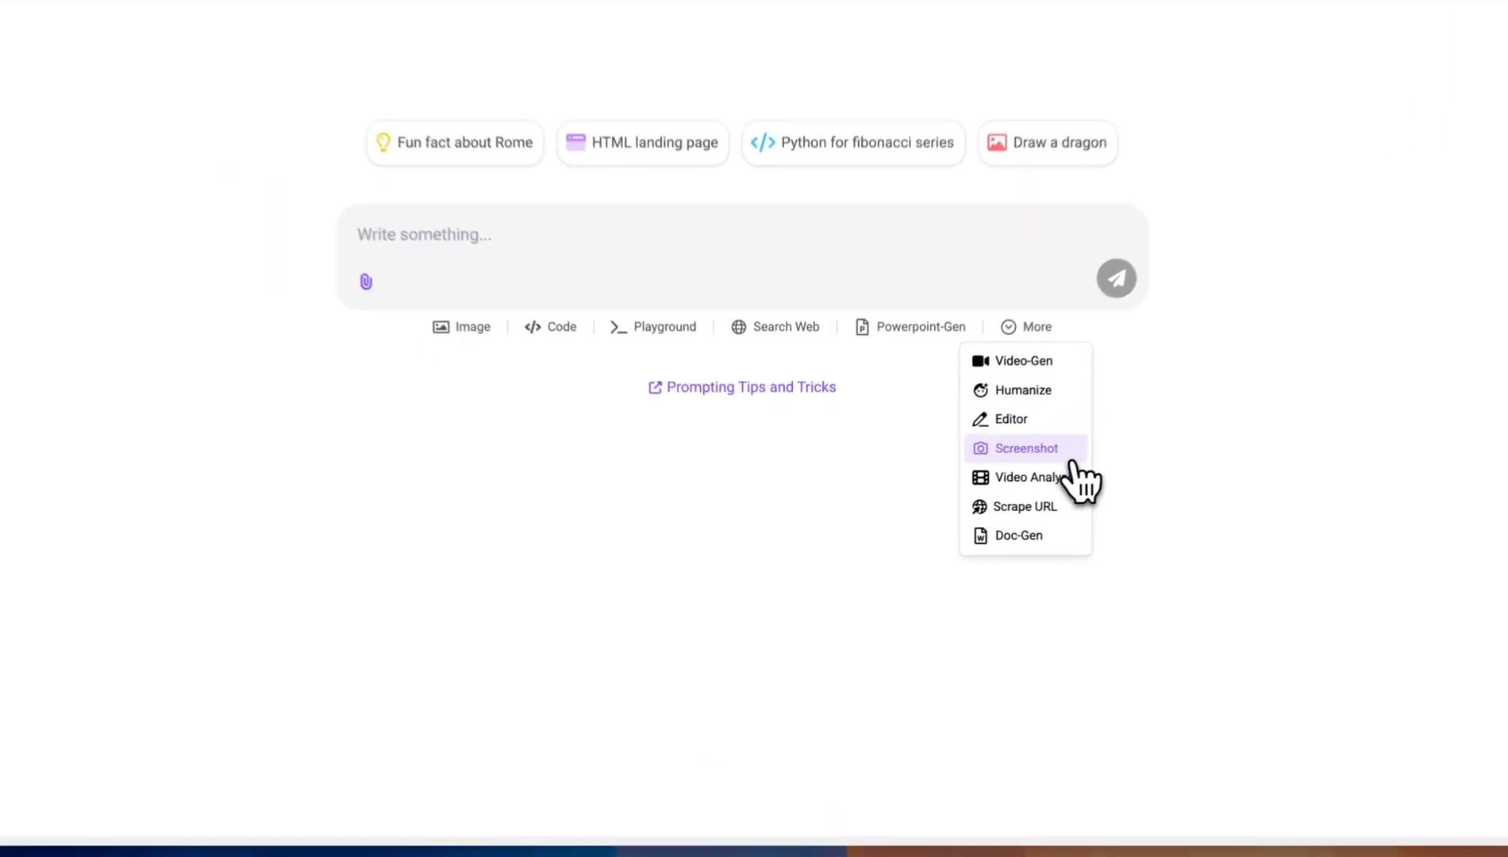
{"action": "left_click", "coordinate": [1073, 462]}
{"action": "left_click", "coordinate": [897, 421]}
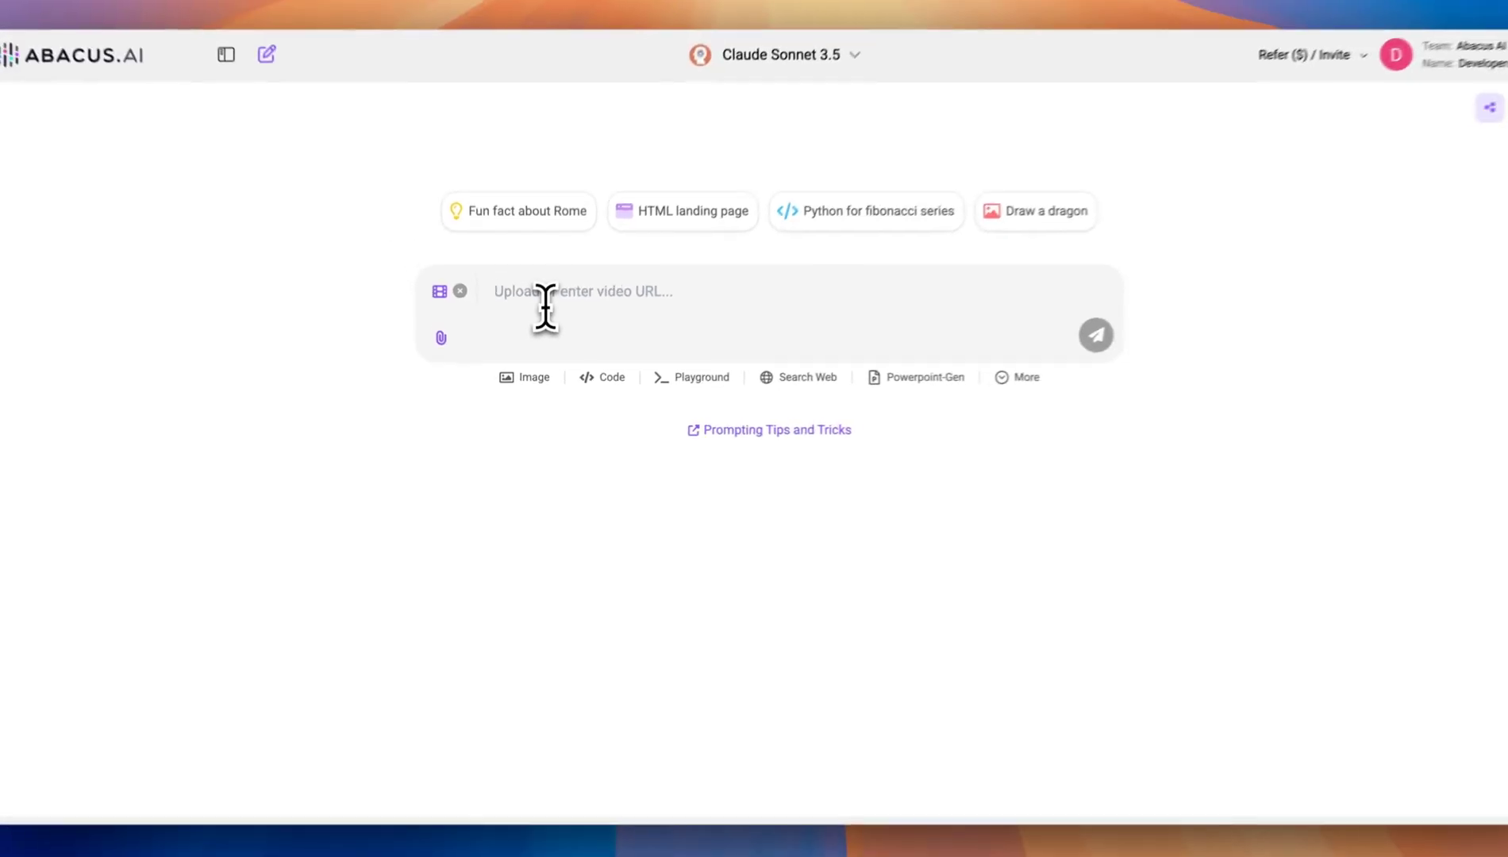
{"action": "type", "text": "https://youtu.be/hYY0YDn2Go8?si=M6efaU75-ORxg2lH"}
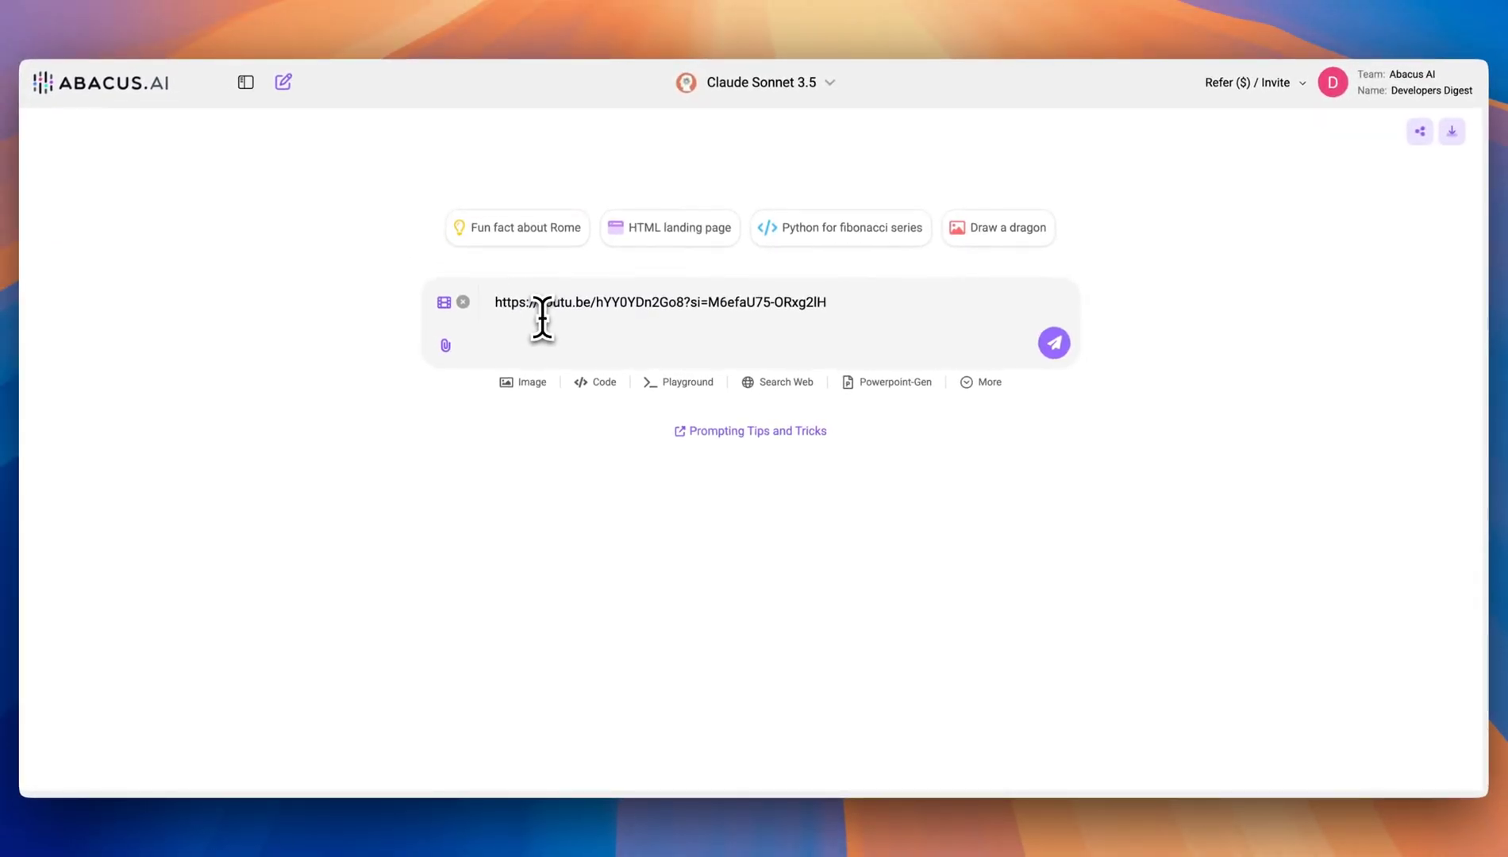
{"action": "type", "text": "Tell me why this video performed well"}
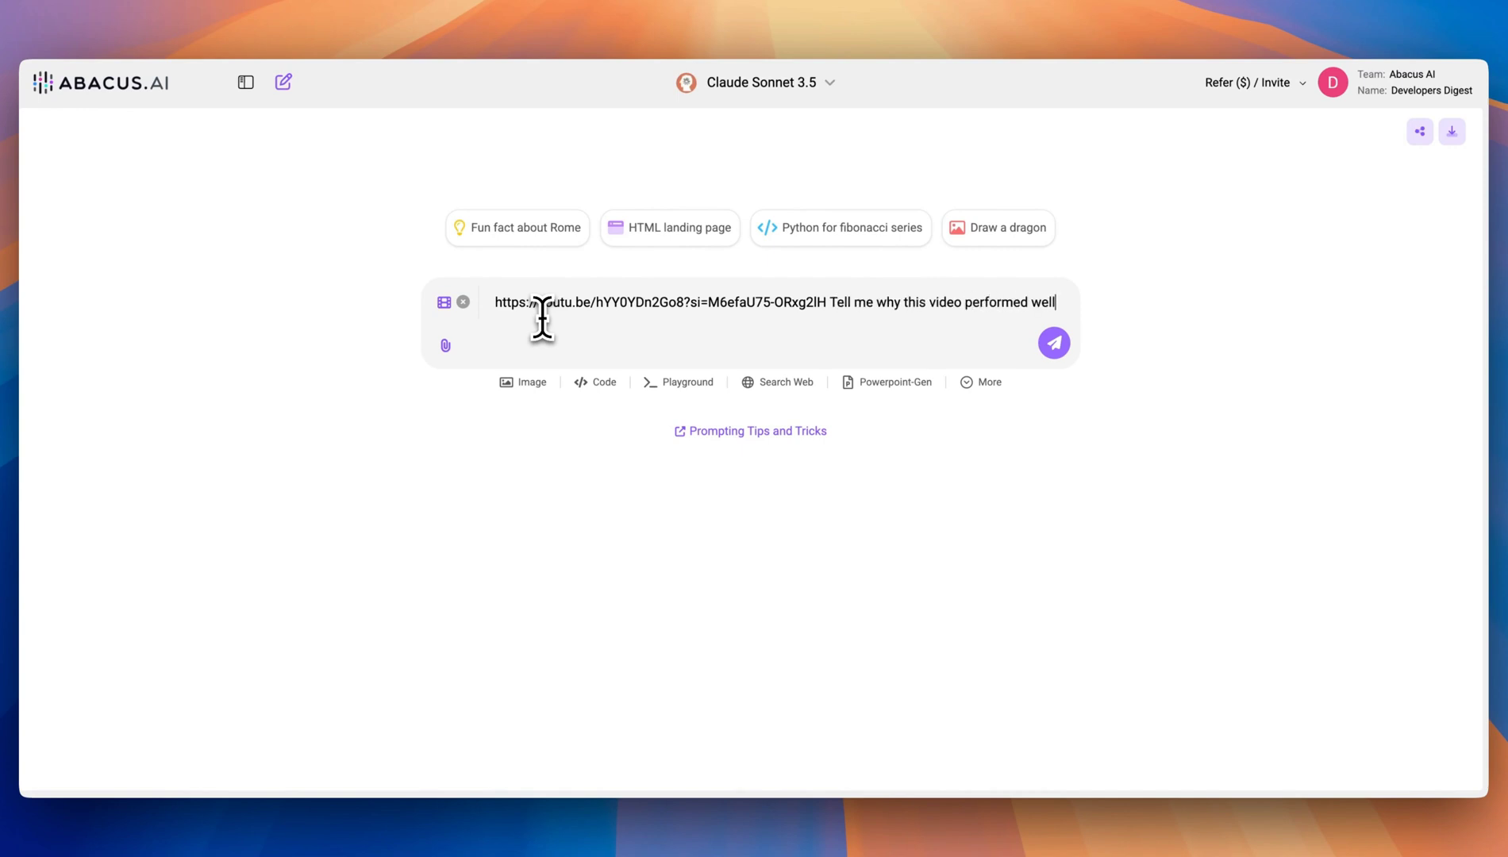
- Send the video analysis request and inspect the fetched video's title and transcript
{"action": "key", "text": "Return"}
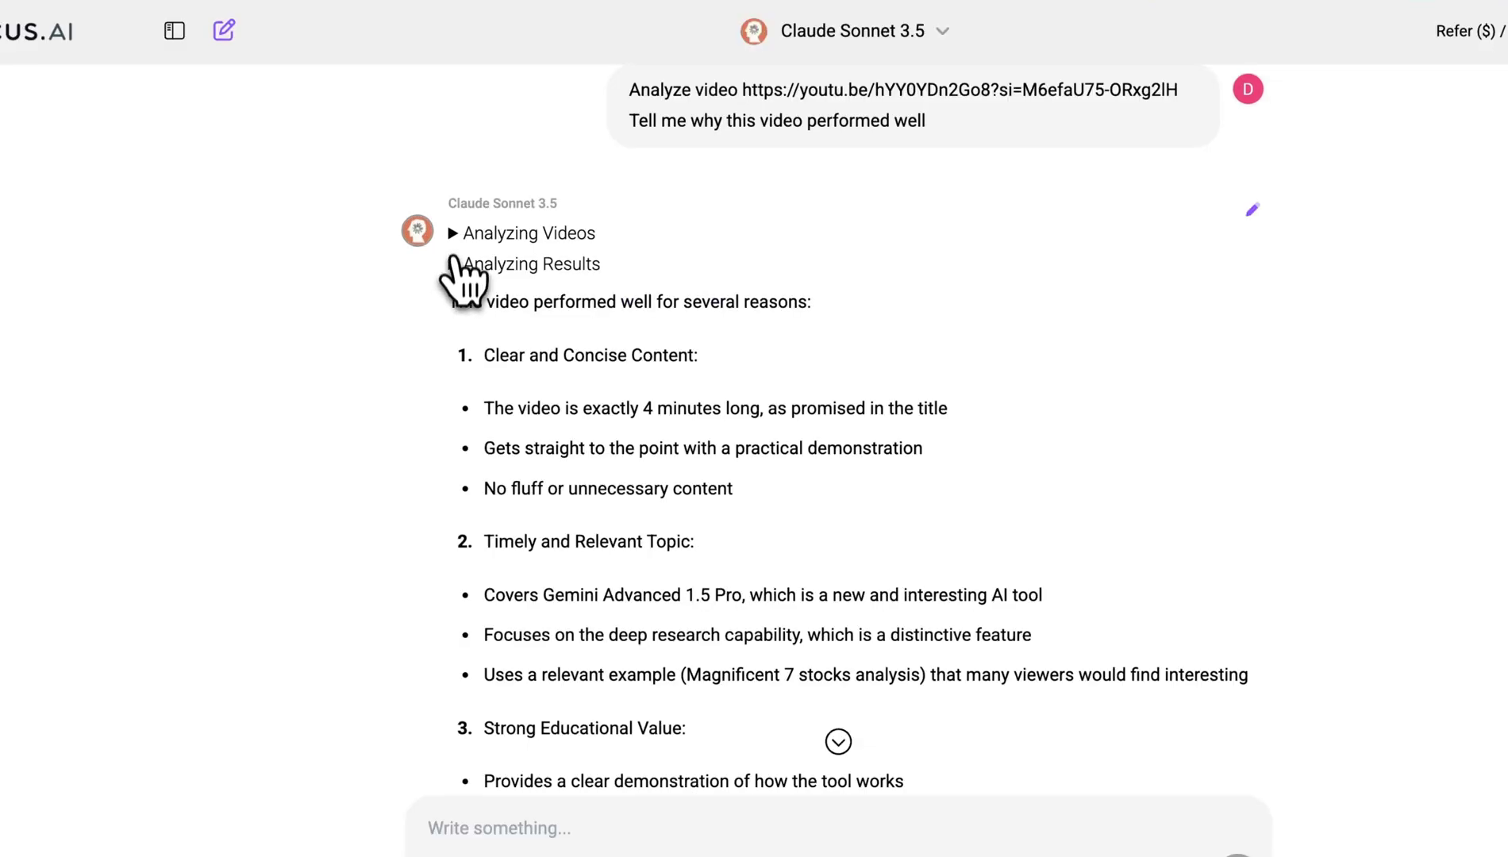
{"action": "left_click", "coordinate": [457, 246]}
{"action": "left_click", "coordinate": [454, 234]}
{"action": "left_click", "coordinate": [456, 266]}
- Read through Claude's five numbered reasons why the YouTube video performed well
{"action": "scroll", "coordinate": [532, 516], "scroll_direction": "down", "scroll_amount": 1}
{"action": "left_click", "coordinate": [452, 250]}
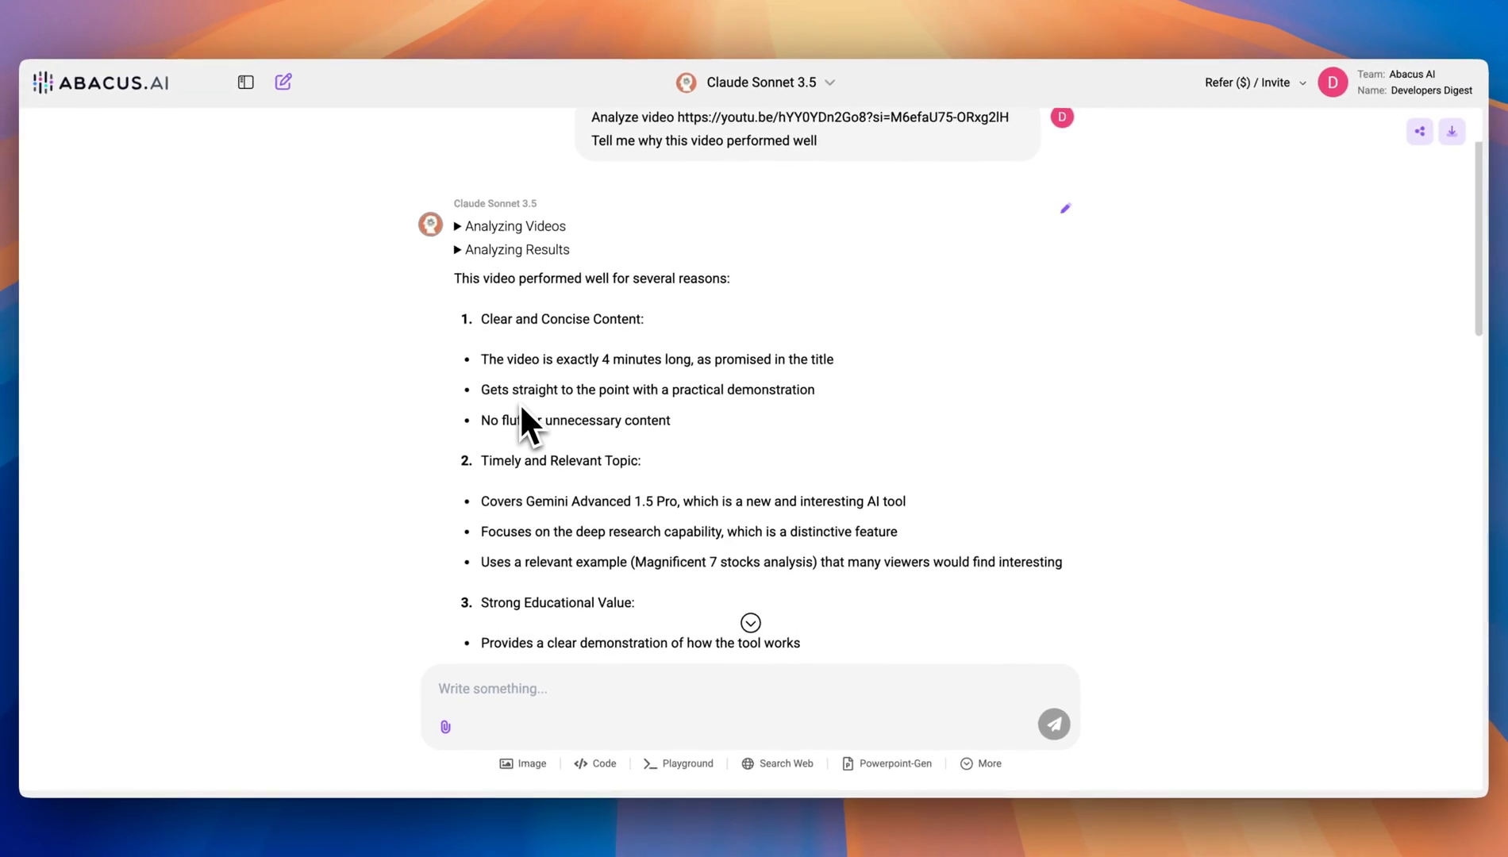
{"action": "scroll", "coordinate": [543, 475], "scroll_direction": "down", "scroll_amount": 5}
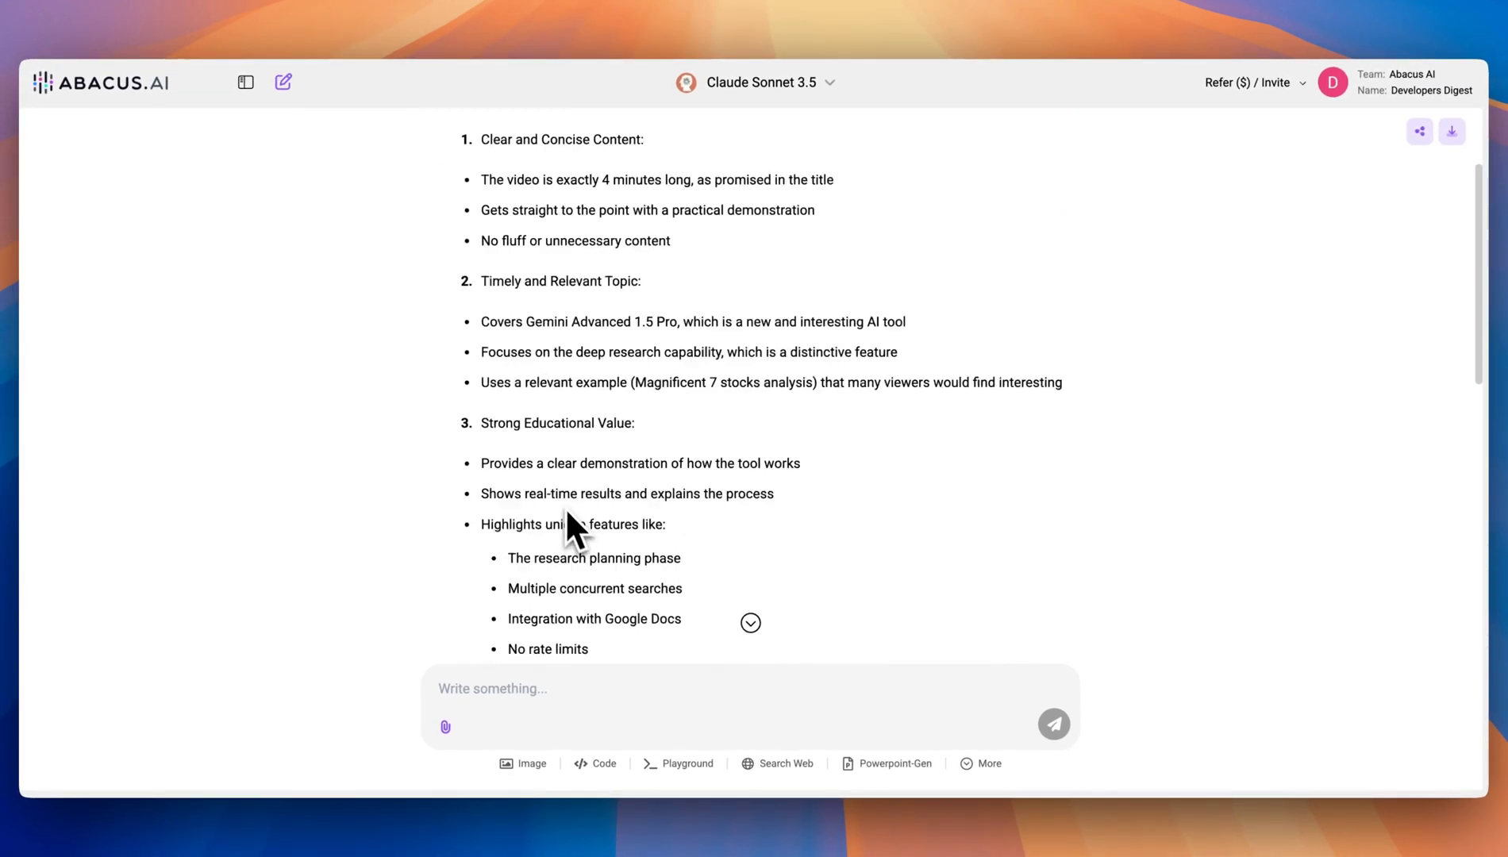
{"action": "scroll", "coordinate": [575, 556], "scroll_direction": "down", "scroll_amount": 1}
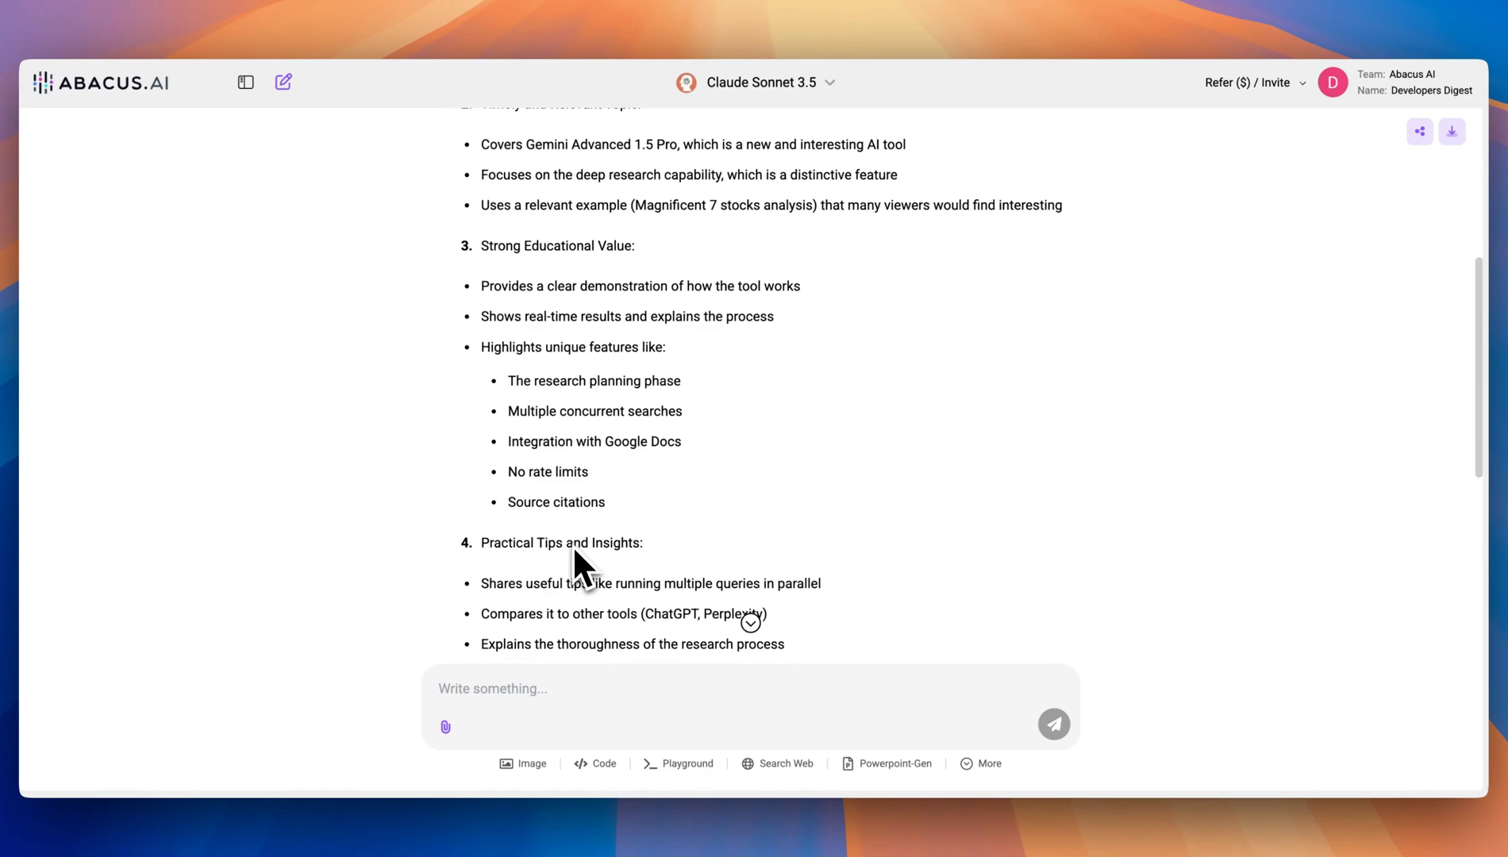
{"action": "scroll", "coordinate": [575, 565], "scroll_direction": "down", "scroll_amount": 3}
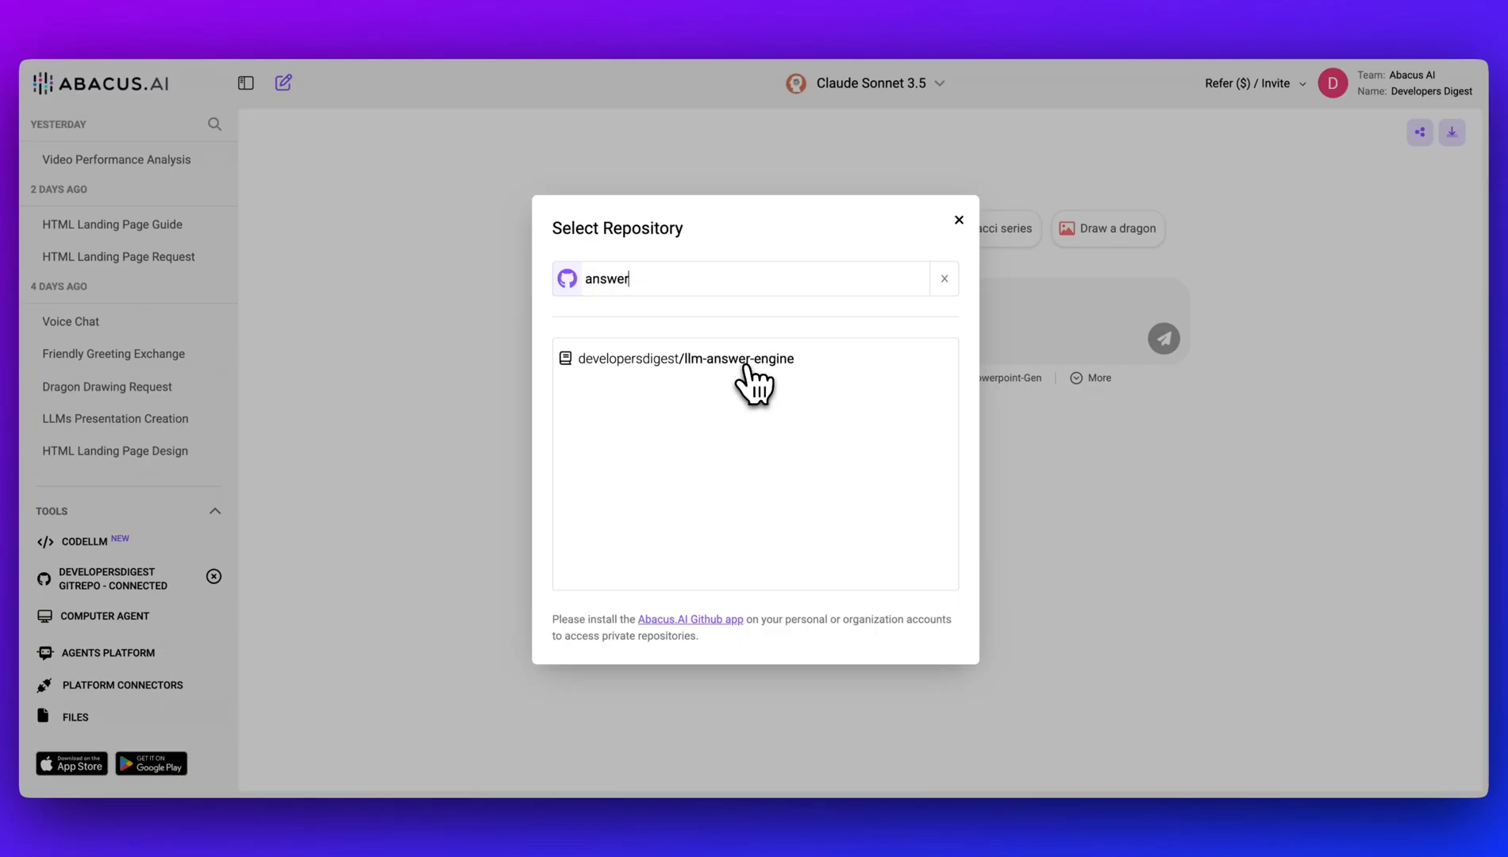
- Attach llm-answer-engine's app and components folders (49 files) and ask how to add a conditionally rendered UI component
{"action": "left_click", "coordinate": [746, 367]}
{"action": "left_click", "coordinate": [557, 422]}
{"action": "left_click", "coordinate": [557, 524]}
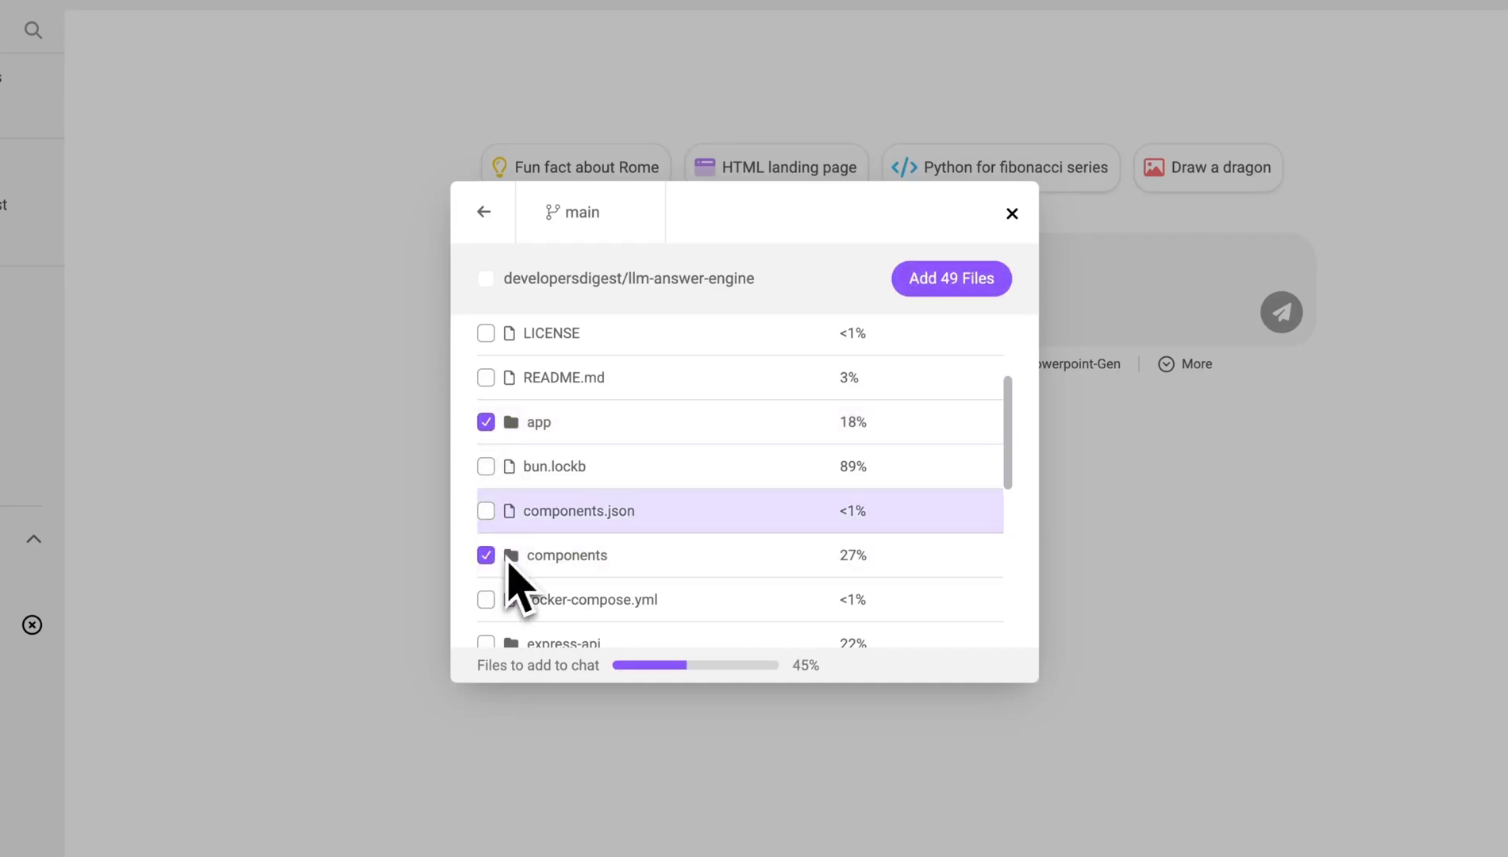
{"action": "left_click", "coordinate": [982, 290]}
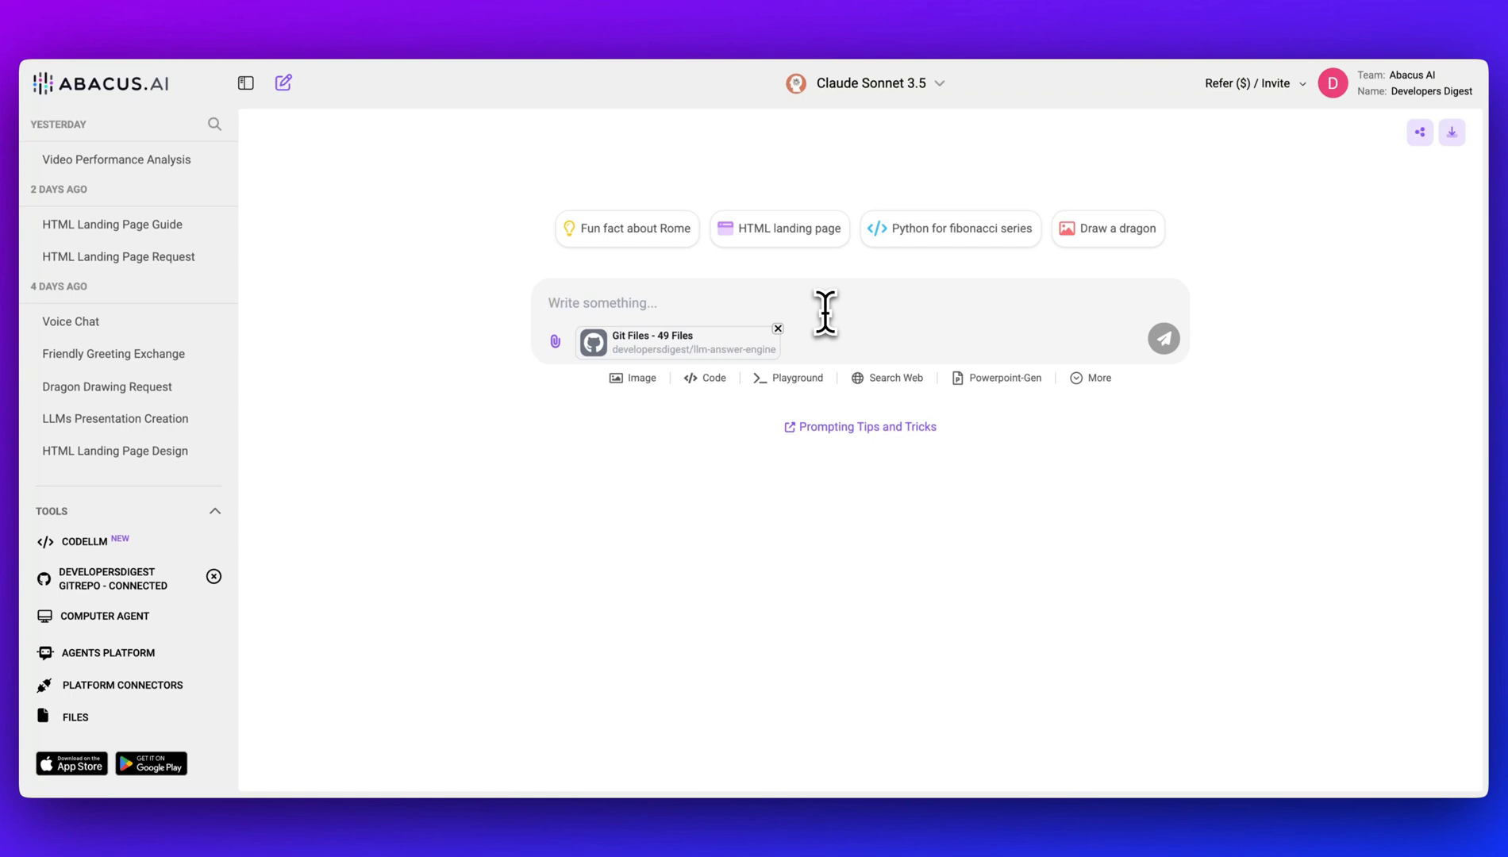
{"action": "type", "text": "How do I add in"}
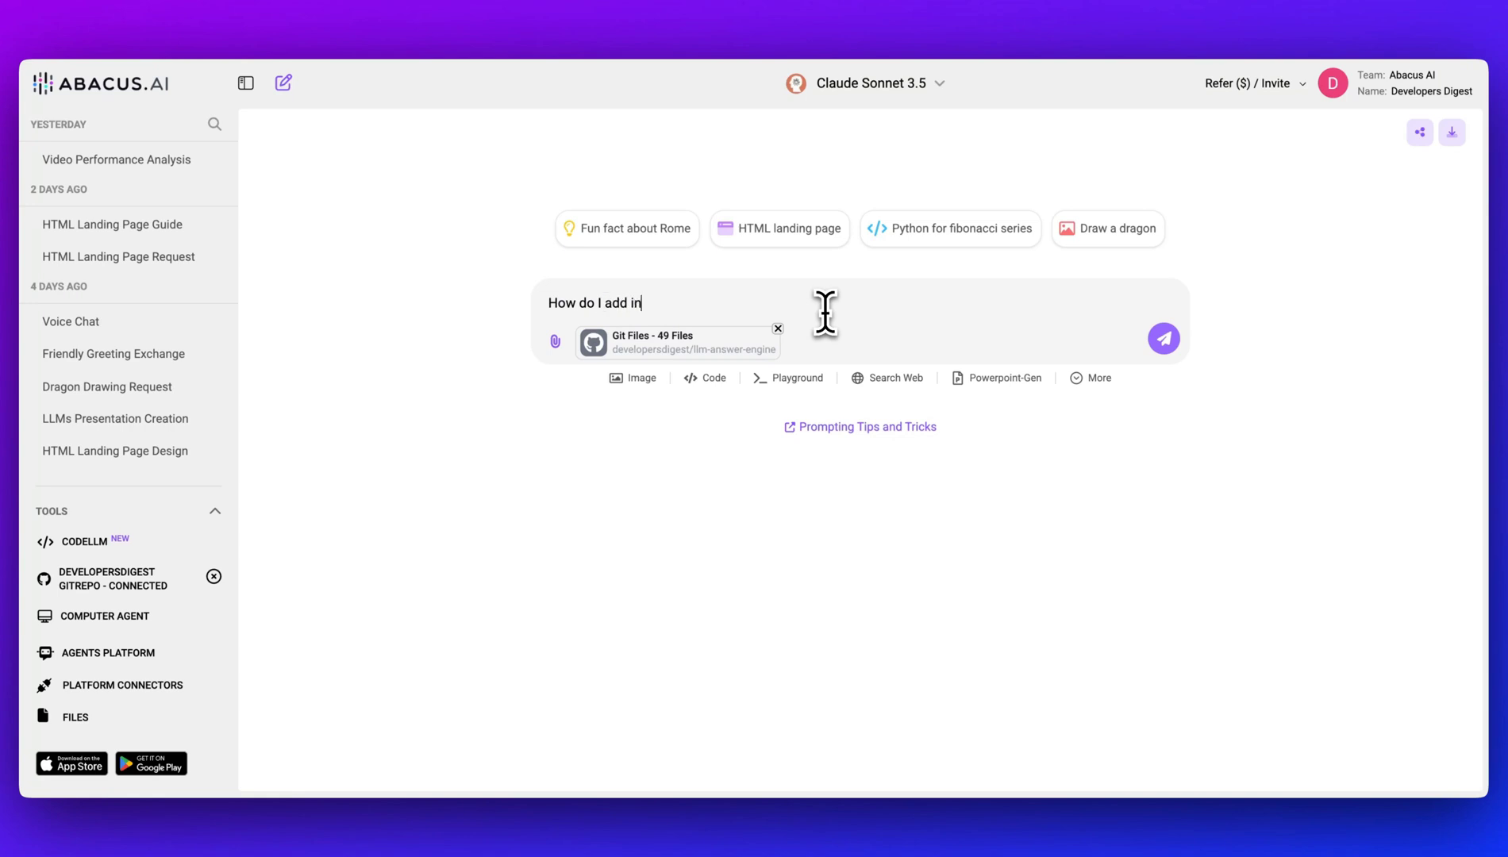
{"action": "type", "text": " a new conditionally rendered UI component"}
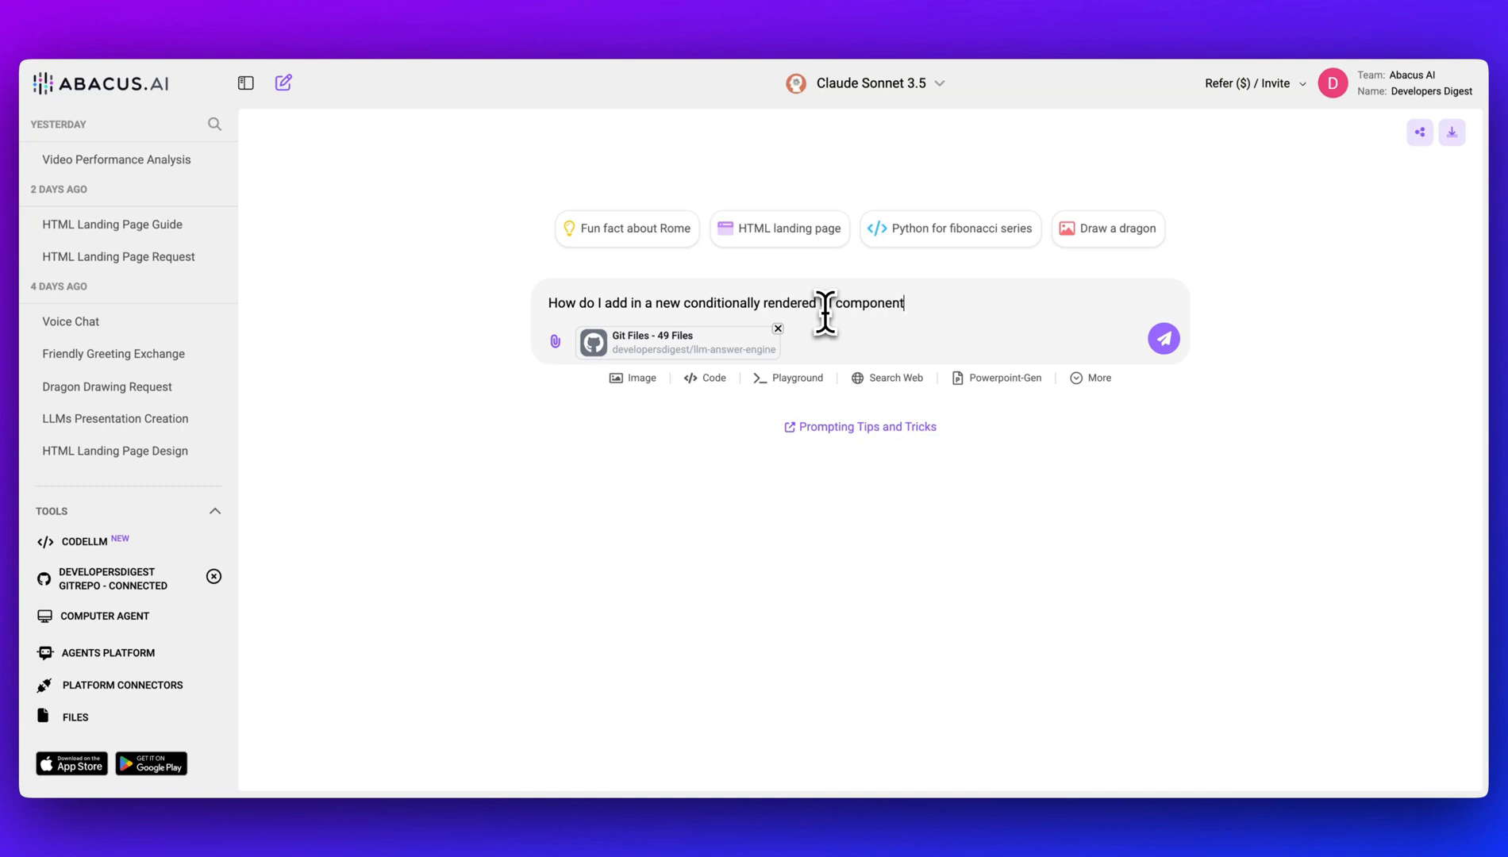
{"action": "key", "text": "Return"}
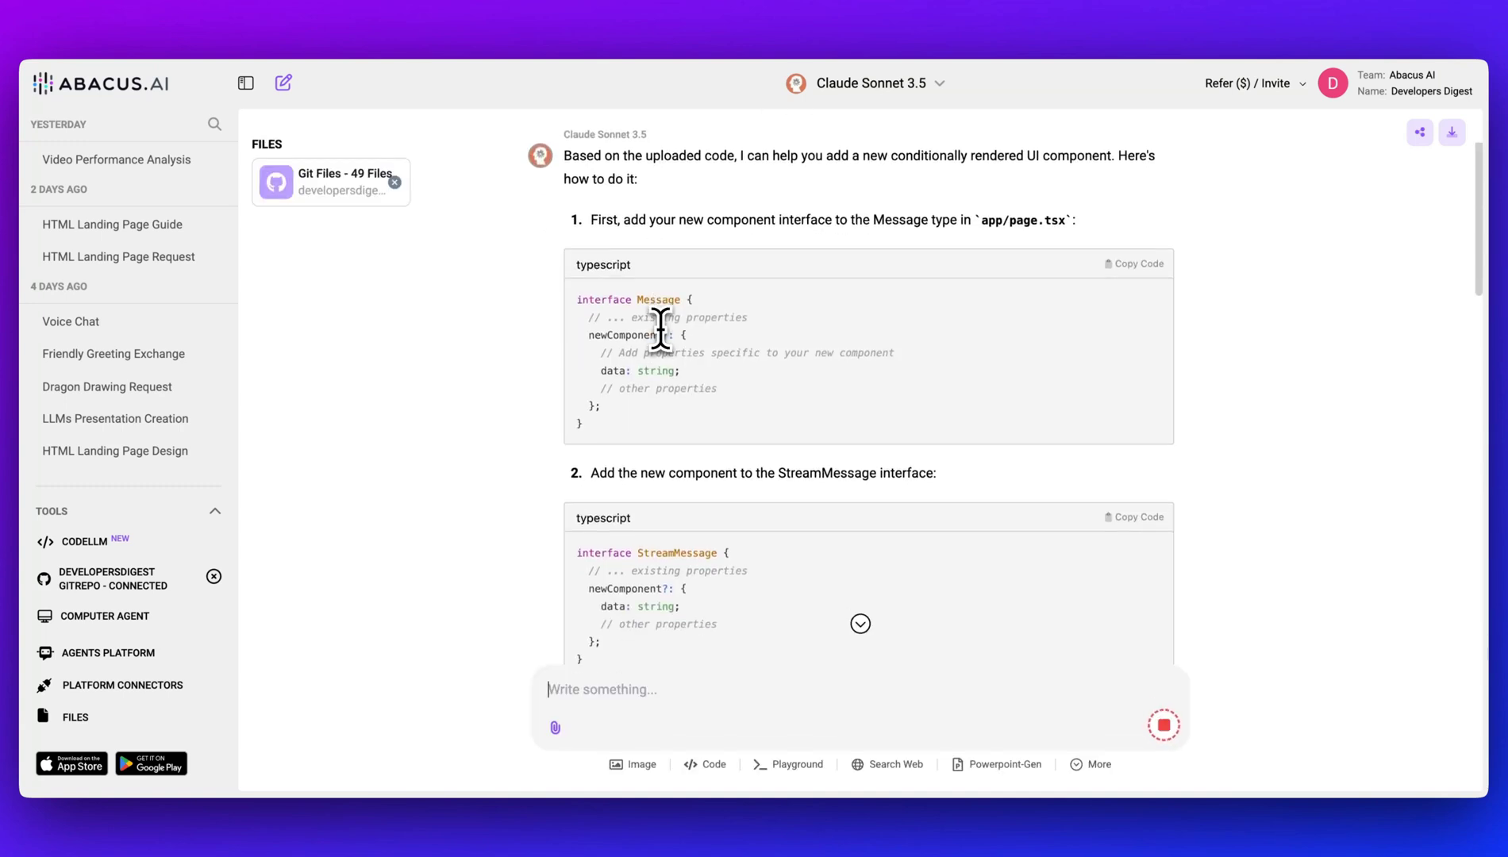
- Read the NewComponent answer, then start a pull request and cancel it at the branch name field
{"action": "scroll", "coordinate": [769, 608], "scroll_direction": "down", "scroll_amount": 3}
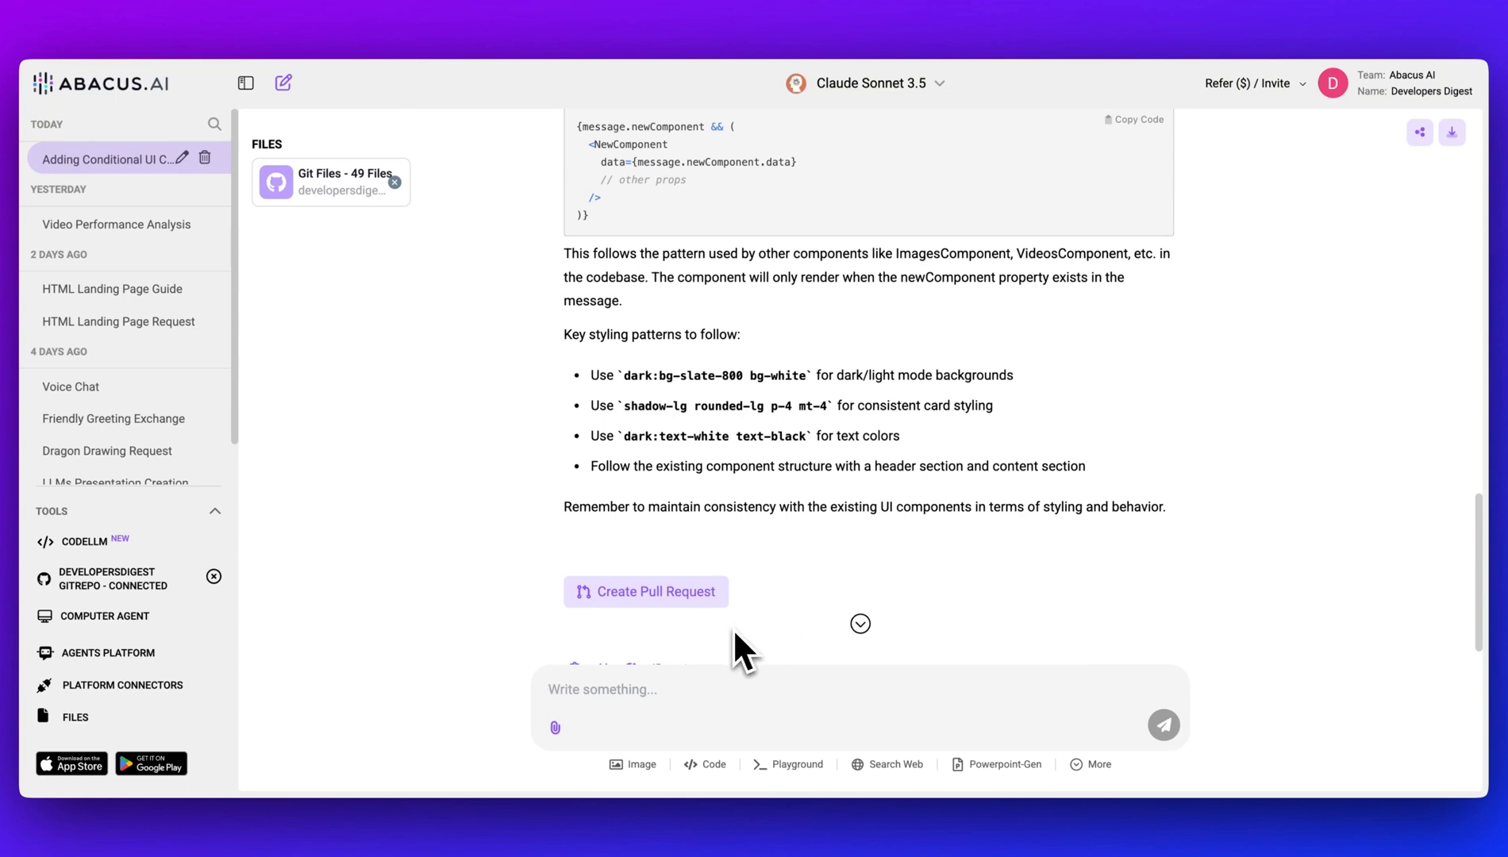
{"action": "left_click", "coordinate": [710, 607]}
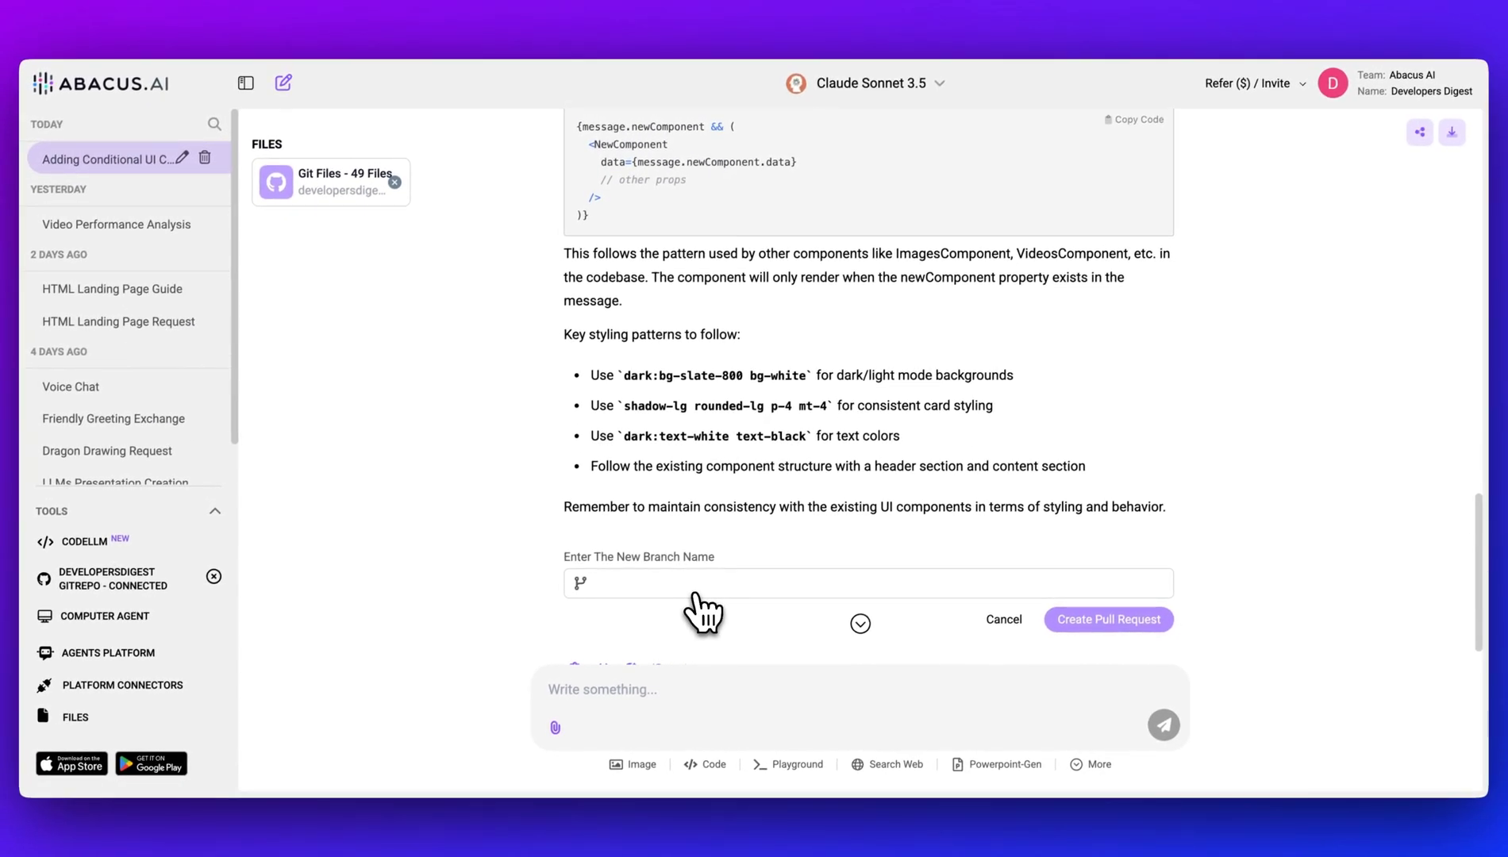
{"action": "left_click", "coordinate": [1004, 620]}
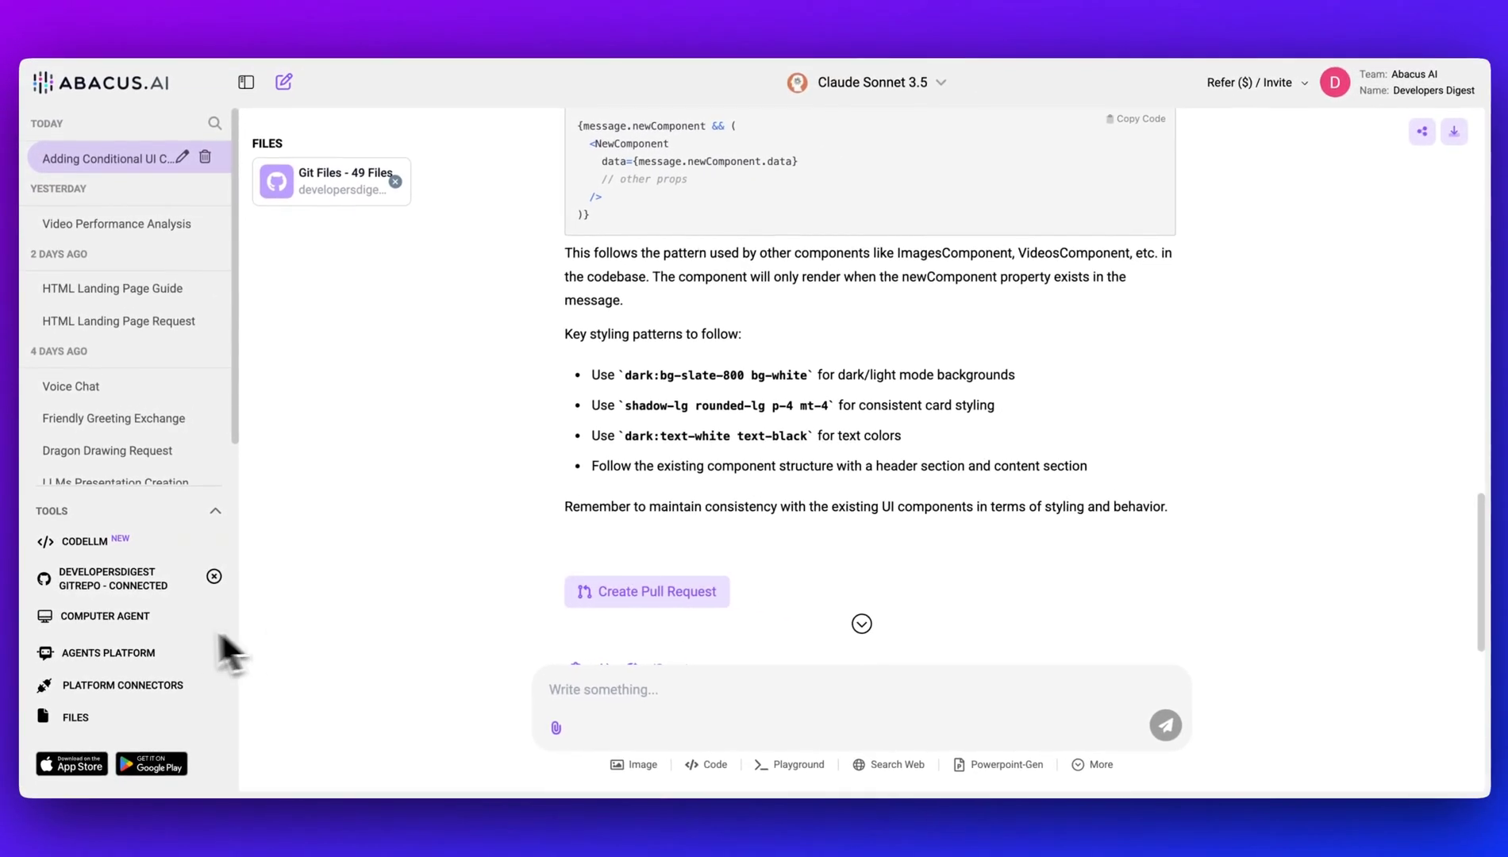
- Run the Computer Agent's Machu Picchu image search suggestion
{"action": "left_click", "coordinate": [219, 624]}
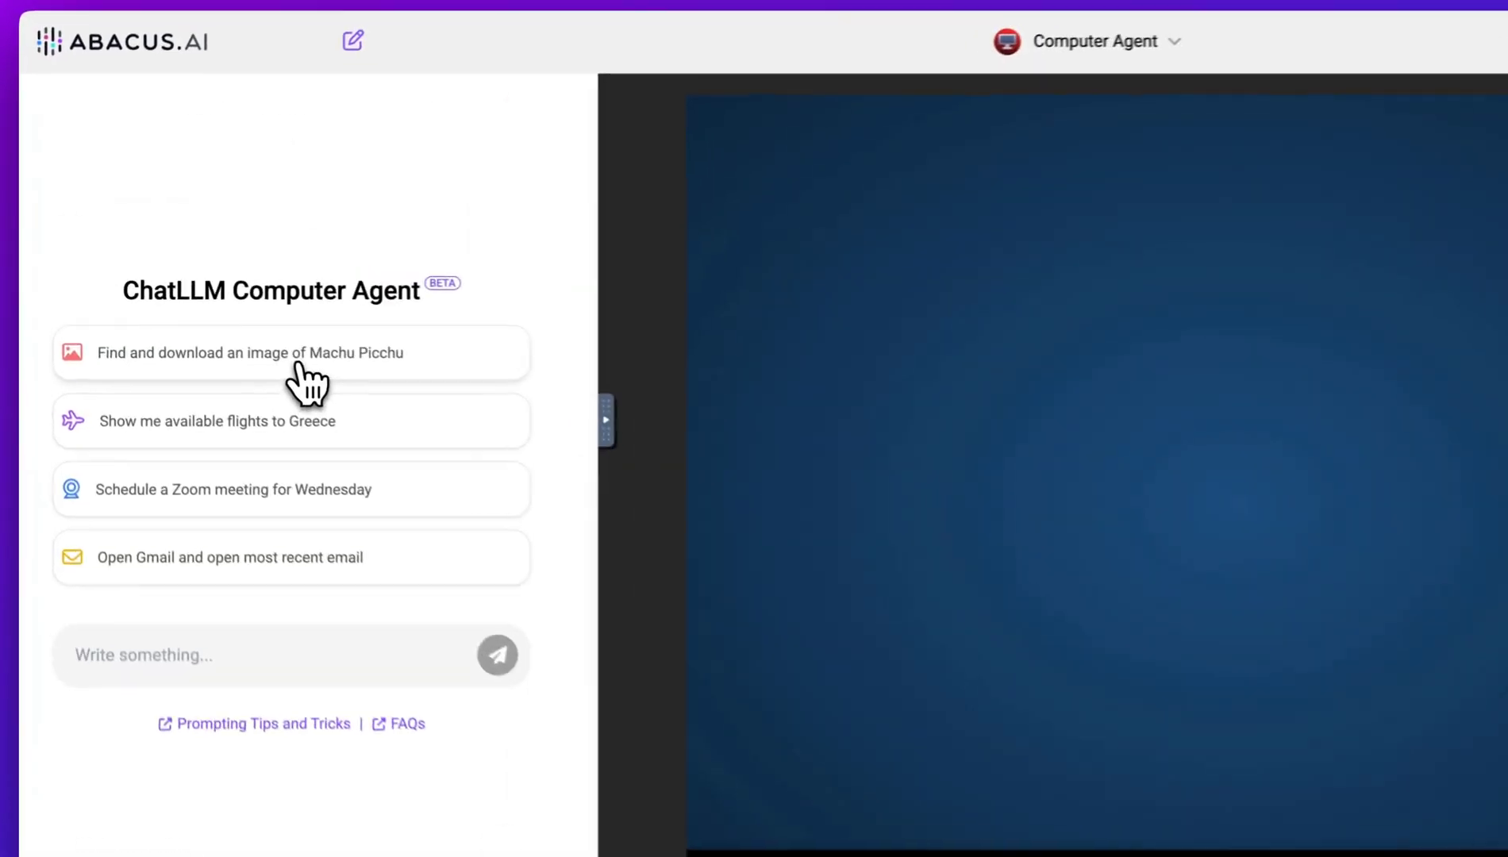
{"action": "left_click", "coordinate": [239, 339]}
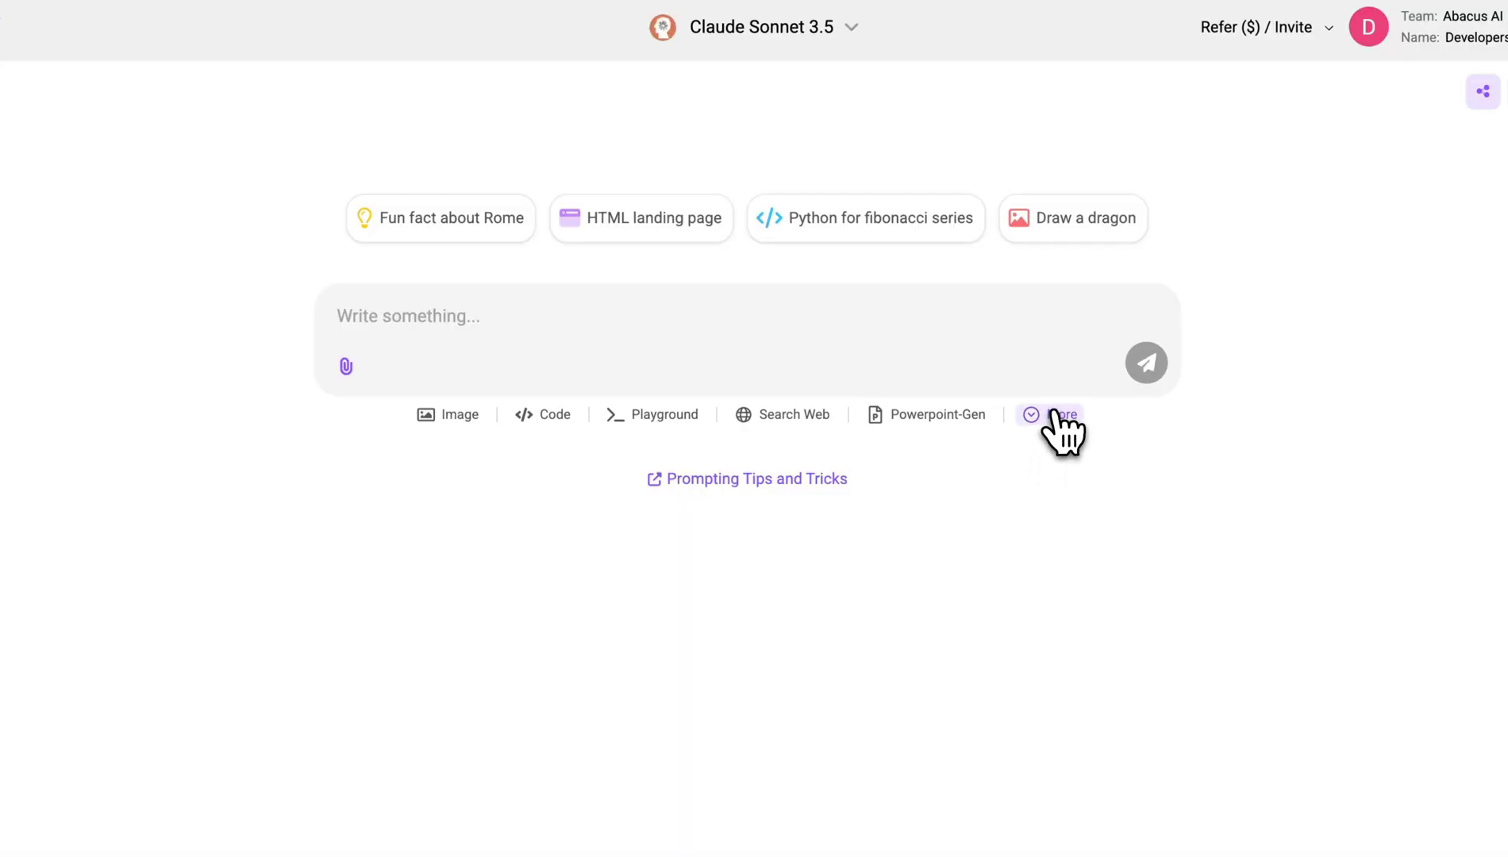
- Scrape the pasted blog URL, asking 'Summarize the key points of the latest blog'
{"action": "left_click", "coordinate": [1055, 414]}
{"action": "left_click", "coordinate": [1046, 606]}
{"action": "type", "text": "https://blog.samaltman.com/"}
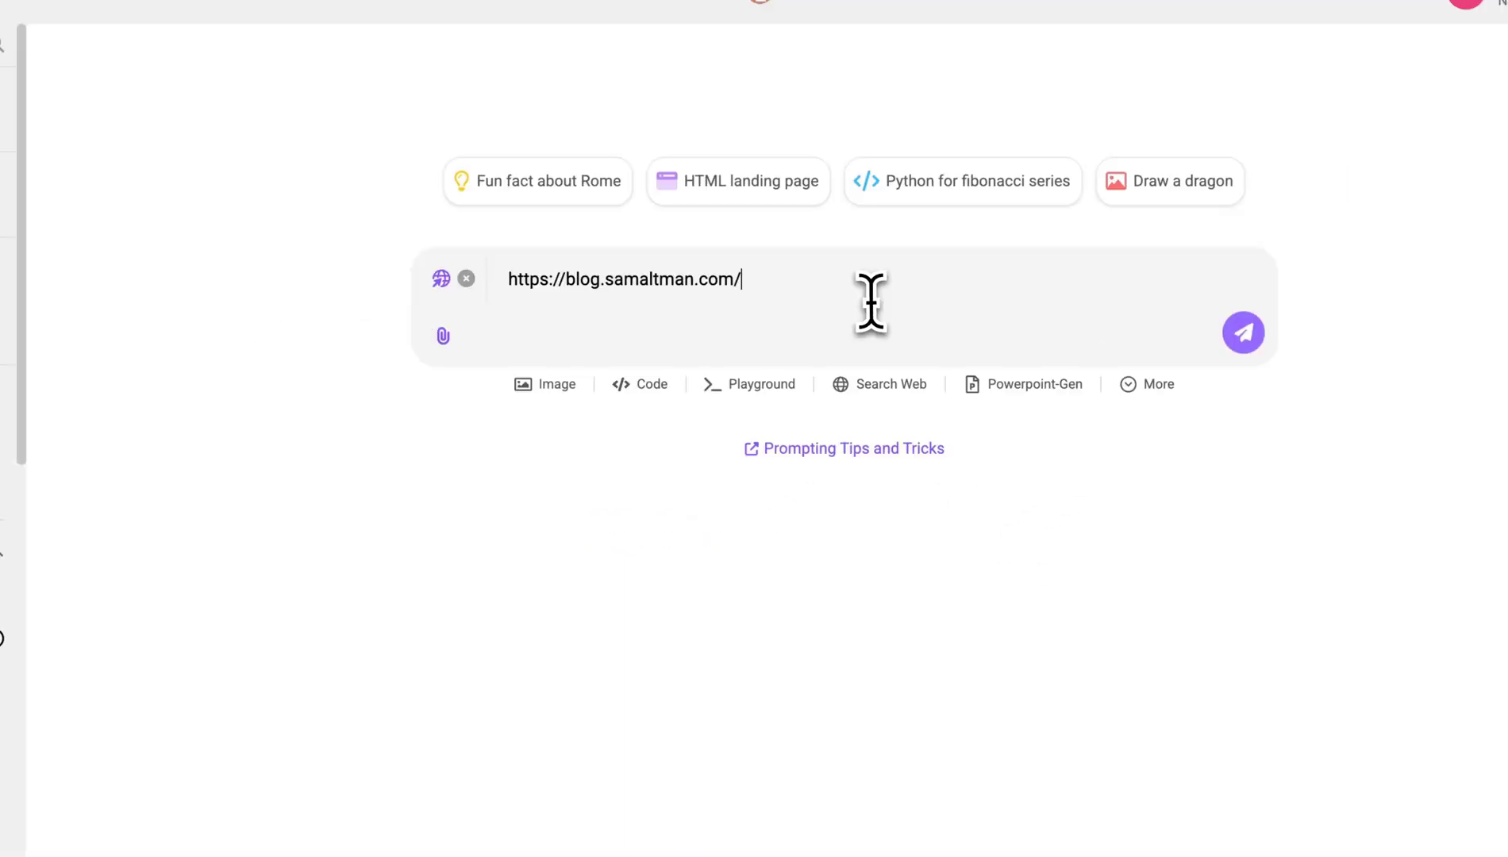
{"action": "type", "text": "Summariz"}
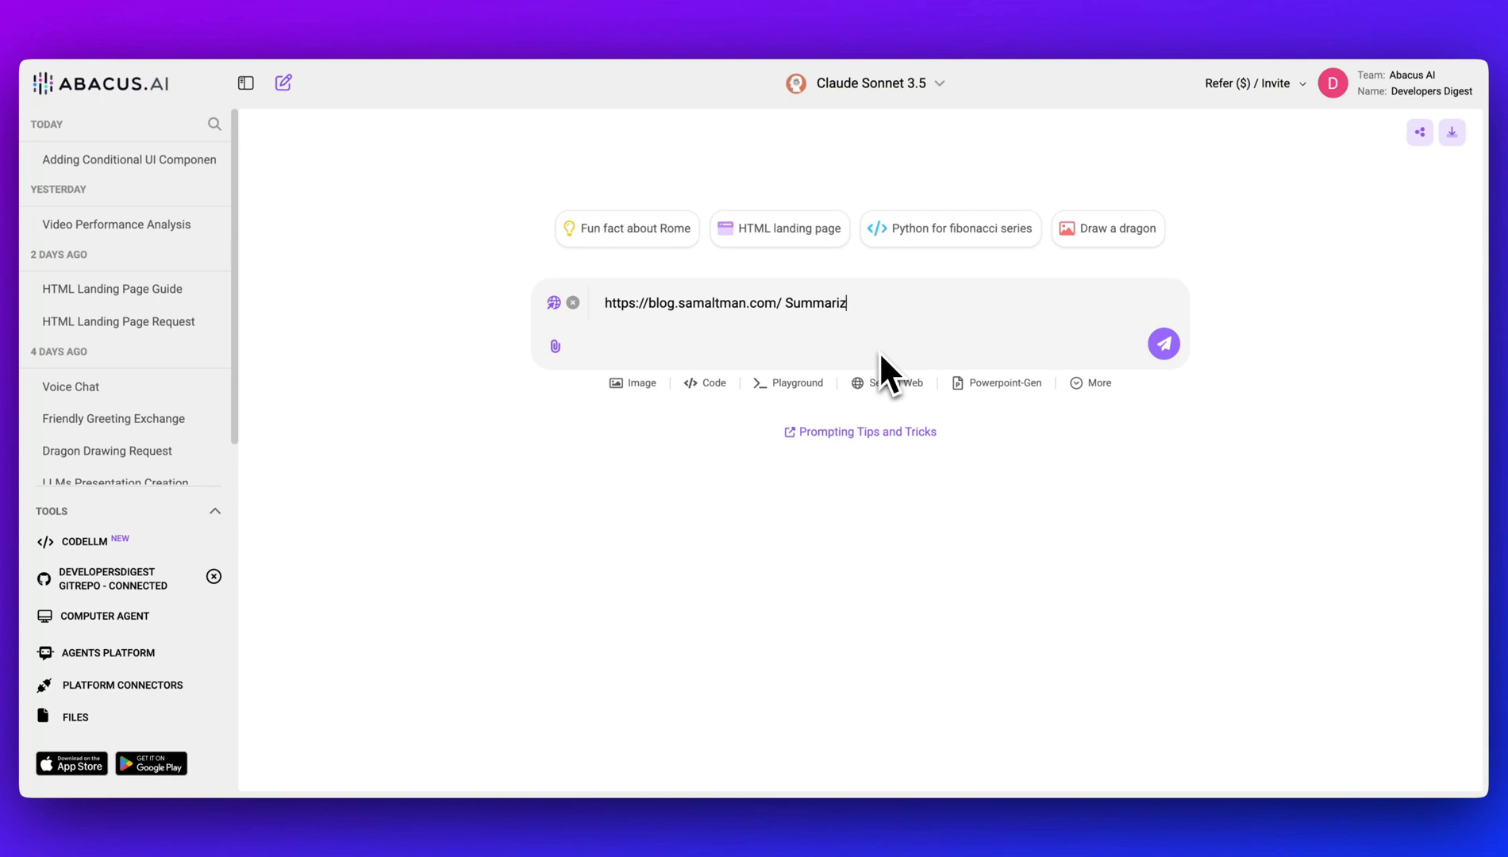
{"action": "type", "text": "e the key points of the latest blog"}
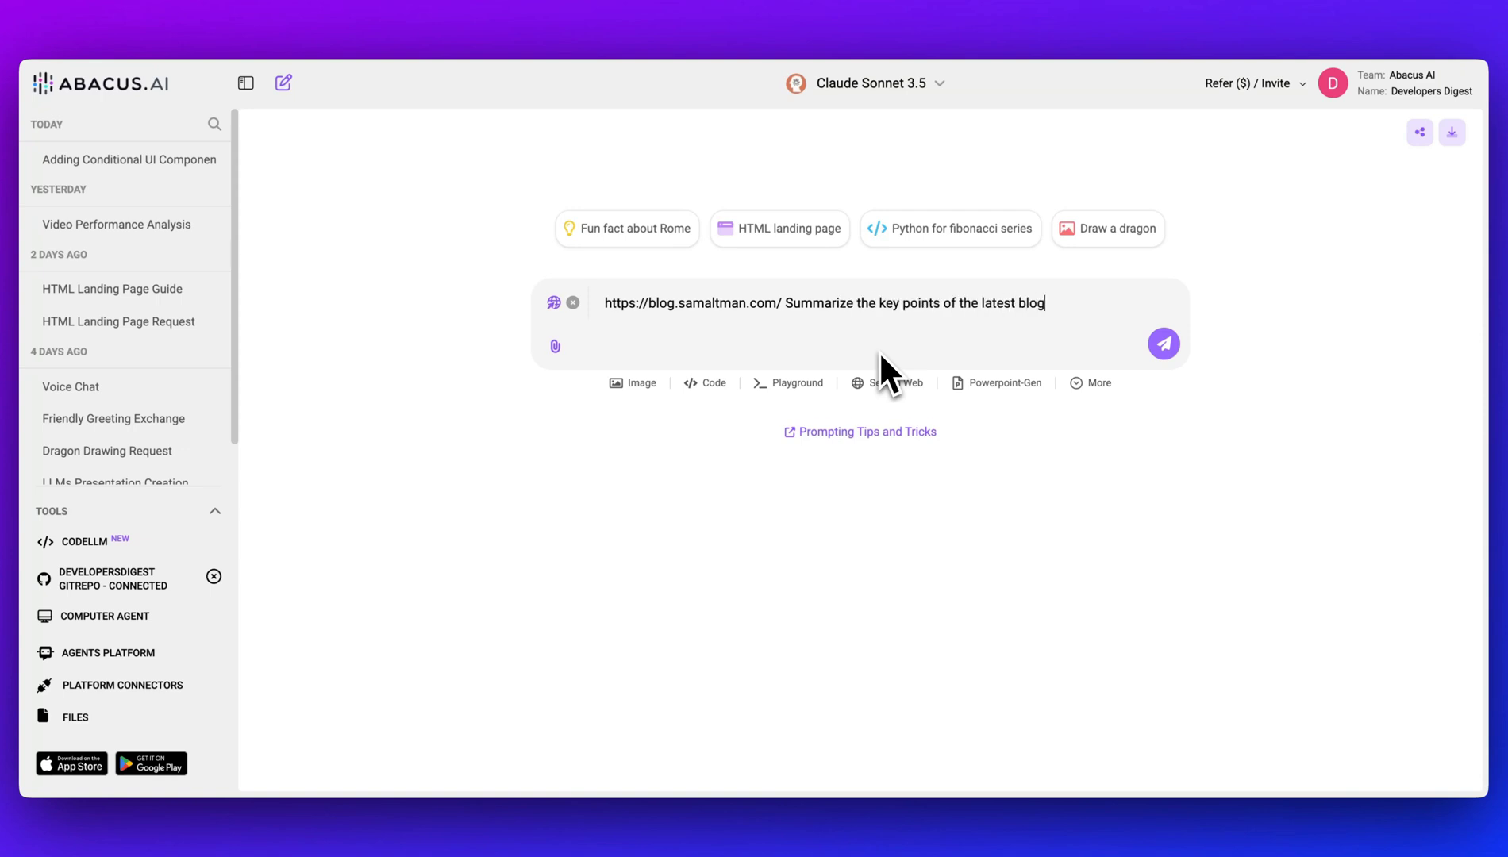
{"action": "key", "text": "Return"}
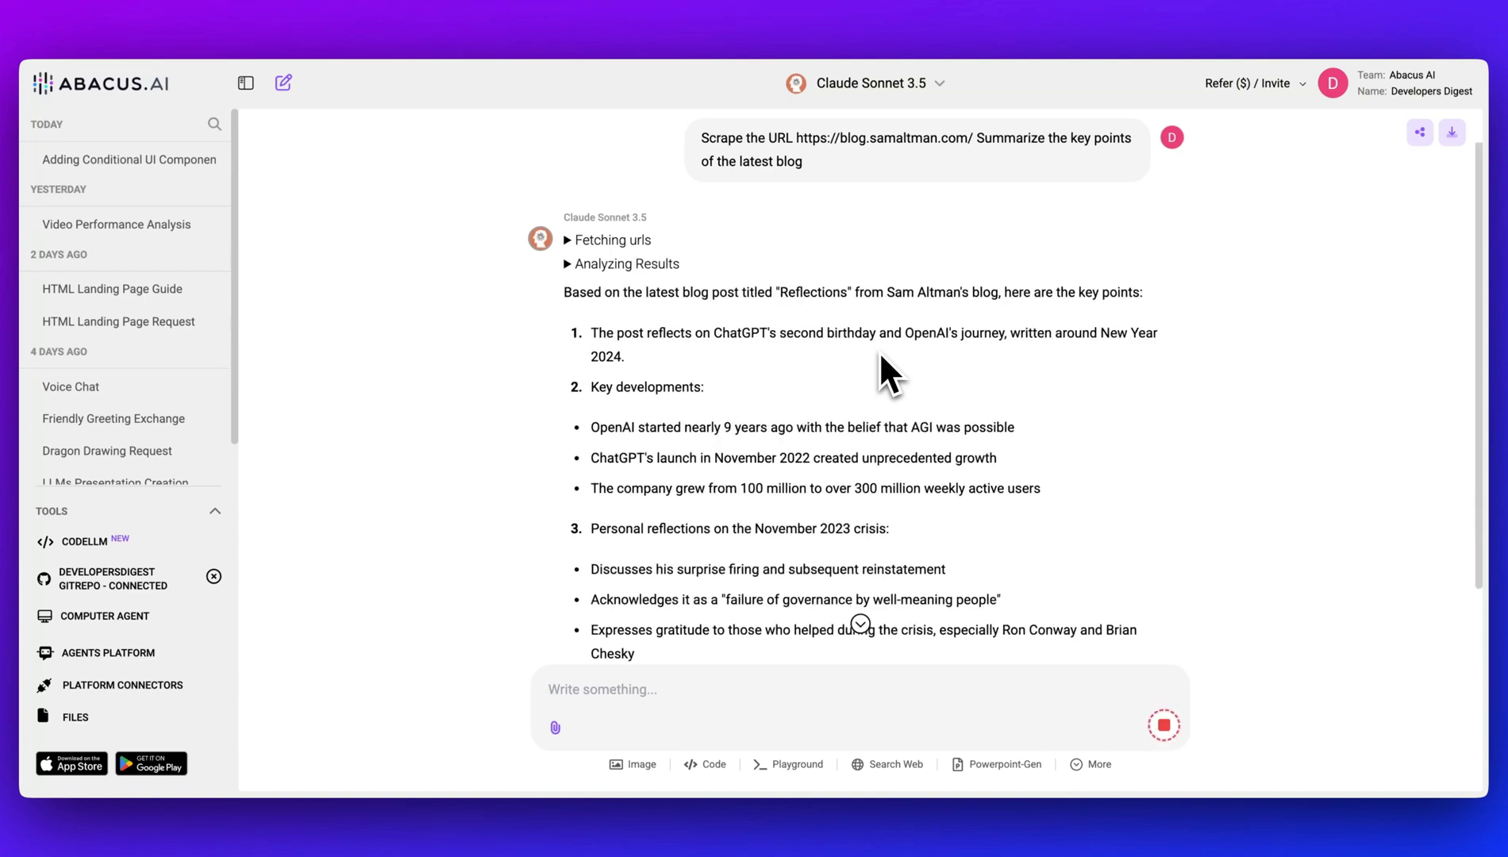
- Review the blog's key-points summary, then start generating an image of the word ChatLLM
{"action": "left_click", "coordinate": [623, 265]}
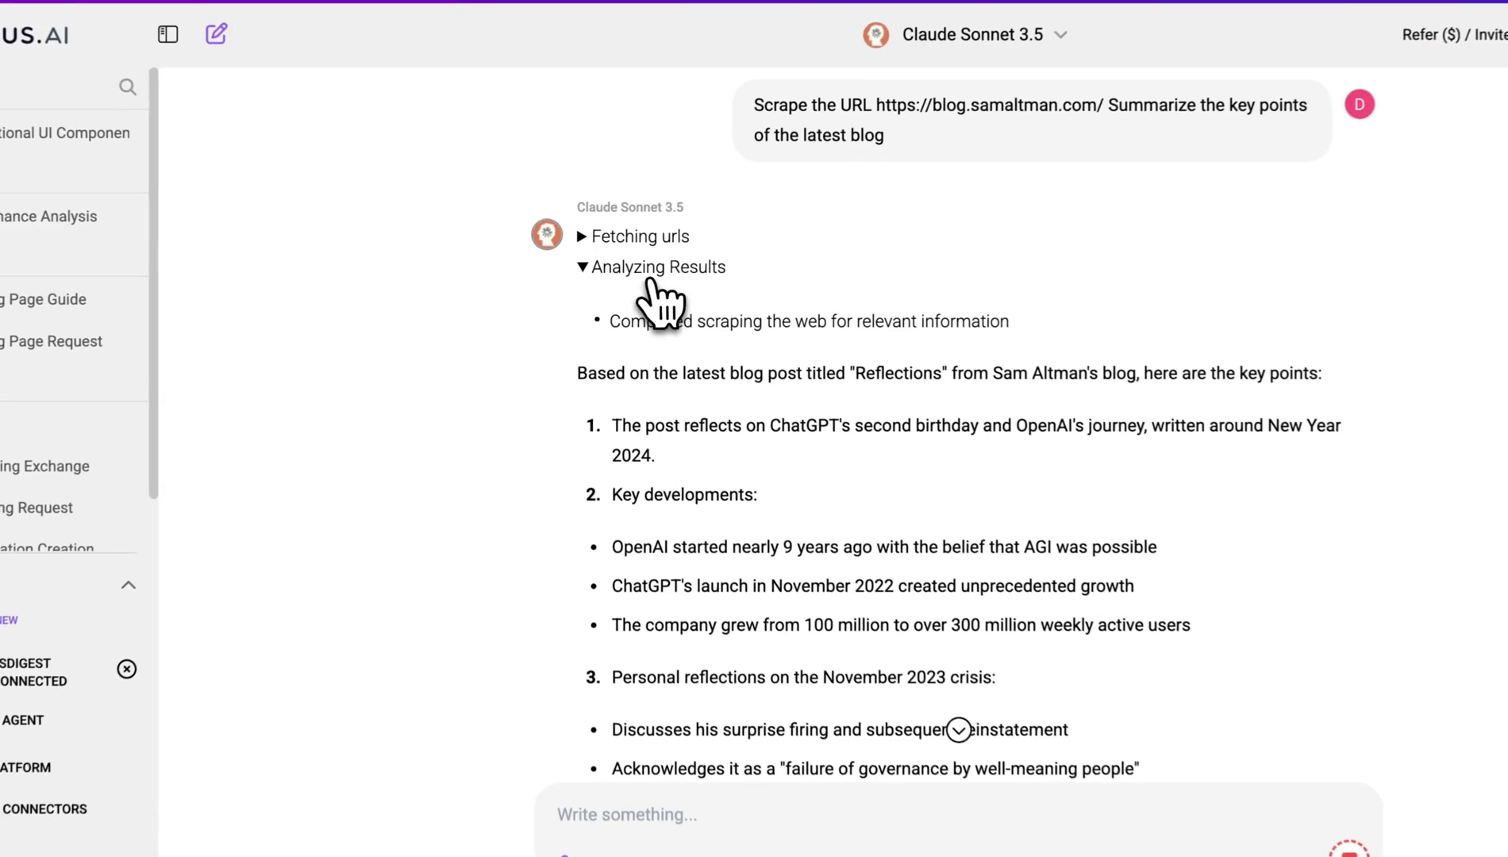
{"action": "left_click", "coordinate": [651, 278]}
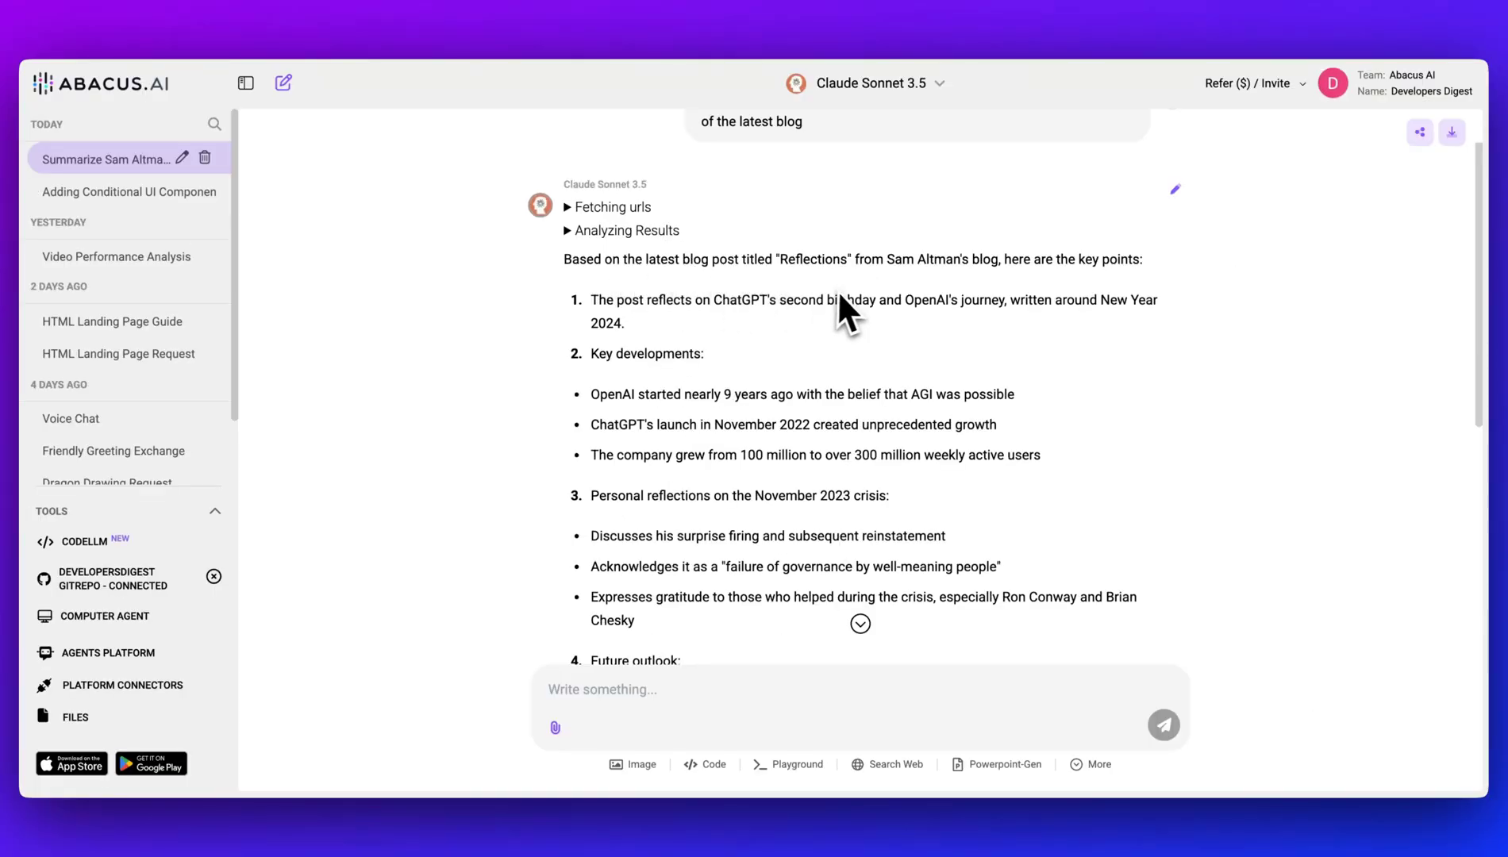
{"action": "scroll", "coordinate": [880, 308], "scroll_direction": "down", "scroll_amount": 4}
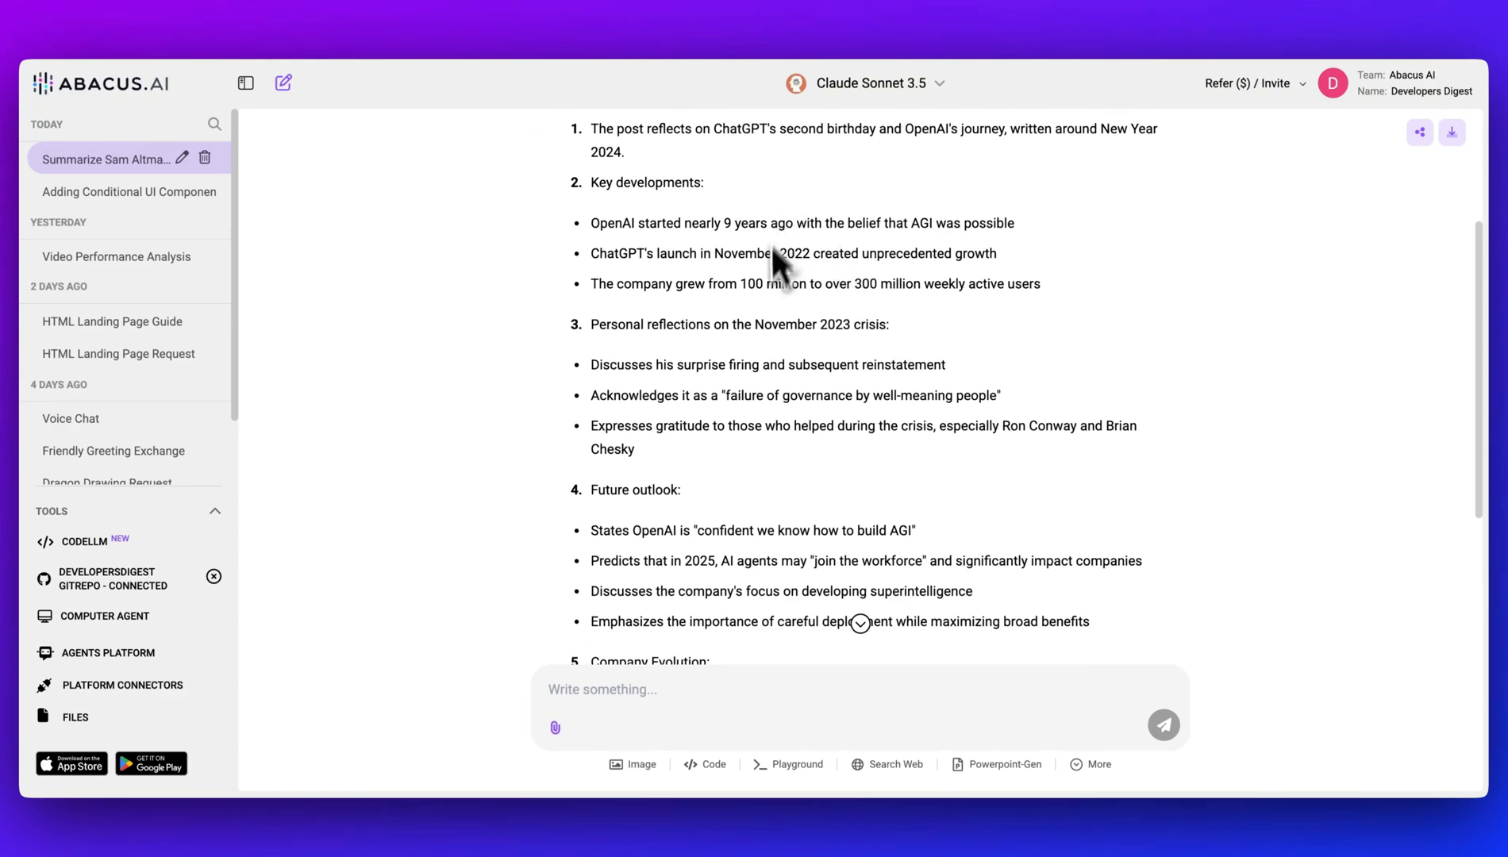
{"action": "scroll", "coordinate": [742, 453], "scroll_direction": "down", "scroll_amount": 6}
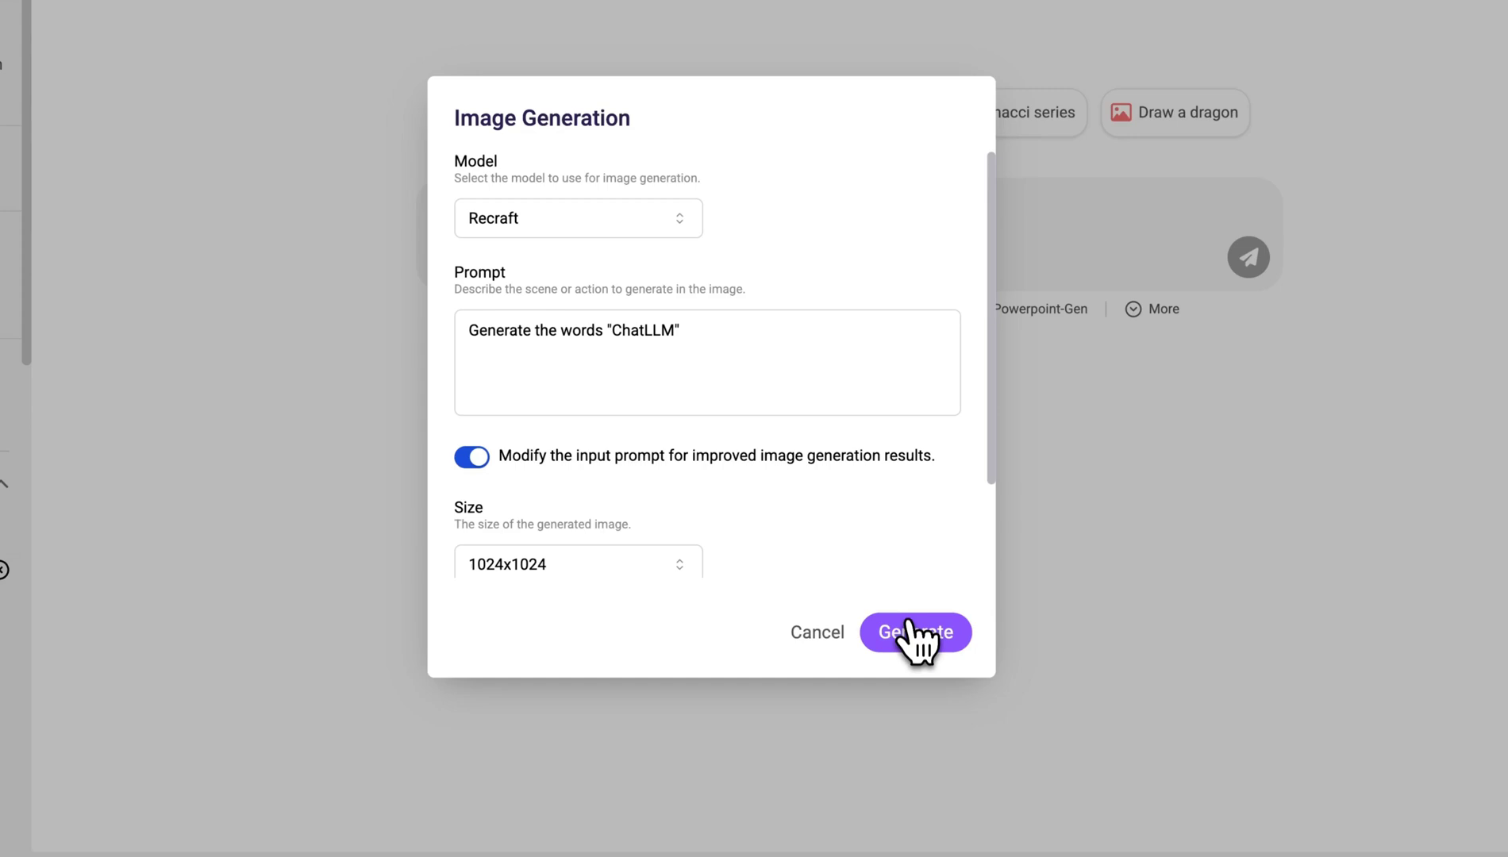
{"action": "left_click", "coordinate": [913, 625]}
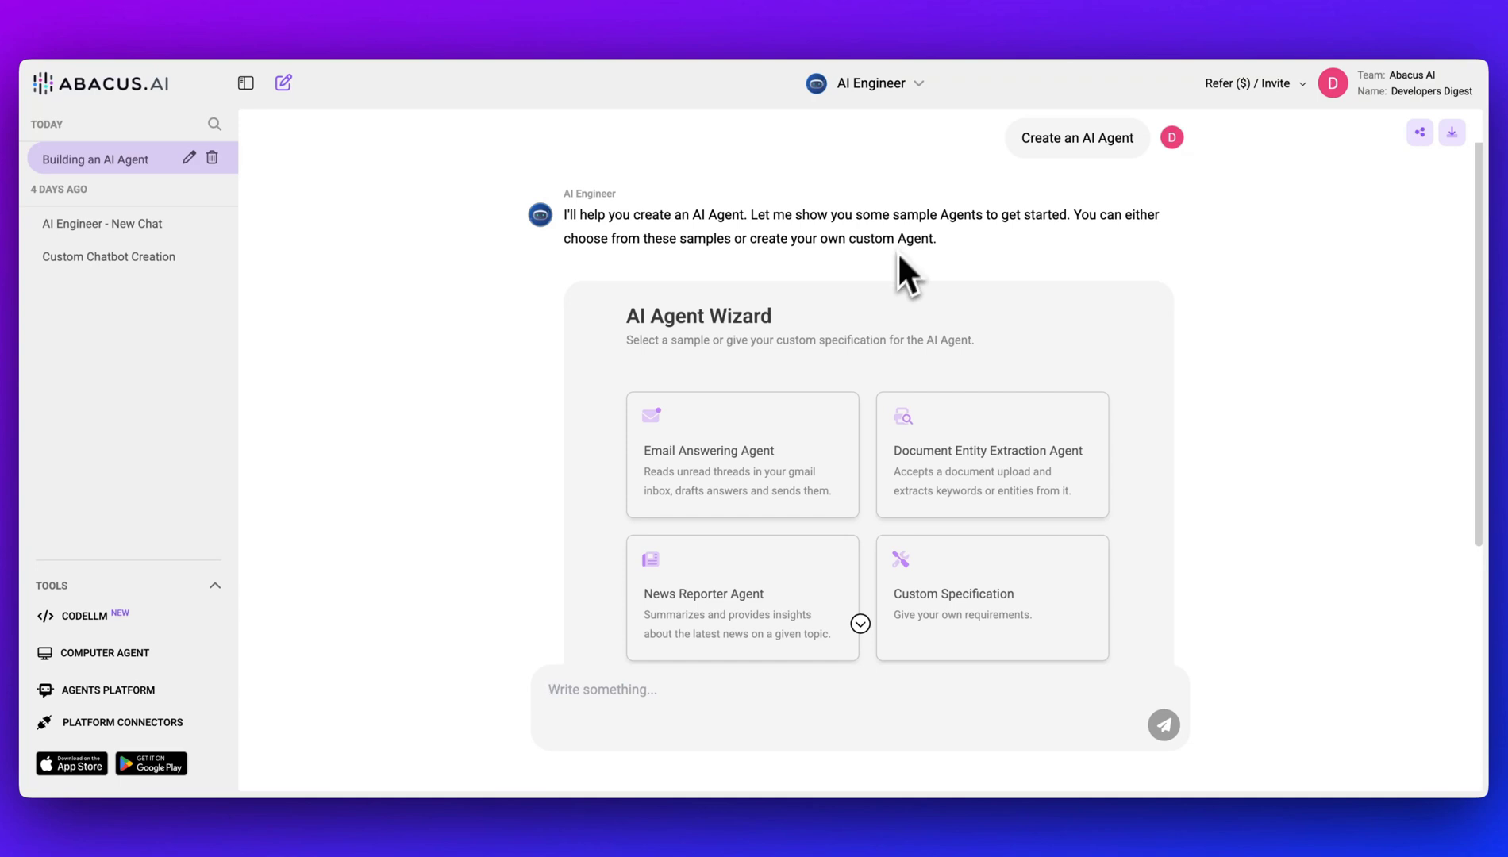
- Pick the Email Answering Agent sample, leaving Make Autonomous at No and 'No reference knowledge' mode
{"action": "scroll", "coordinate": [863, 389], "scroll_direction": "down", "scroll_amount": 2}
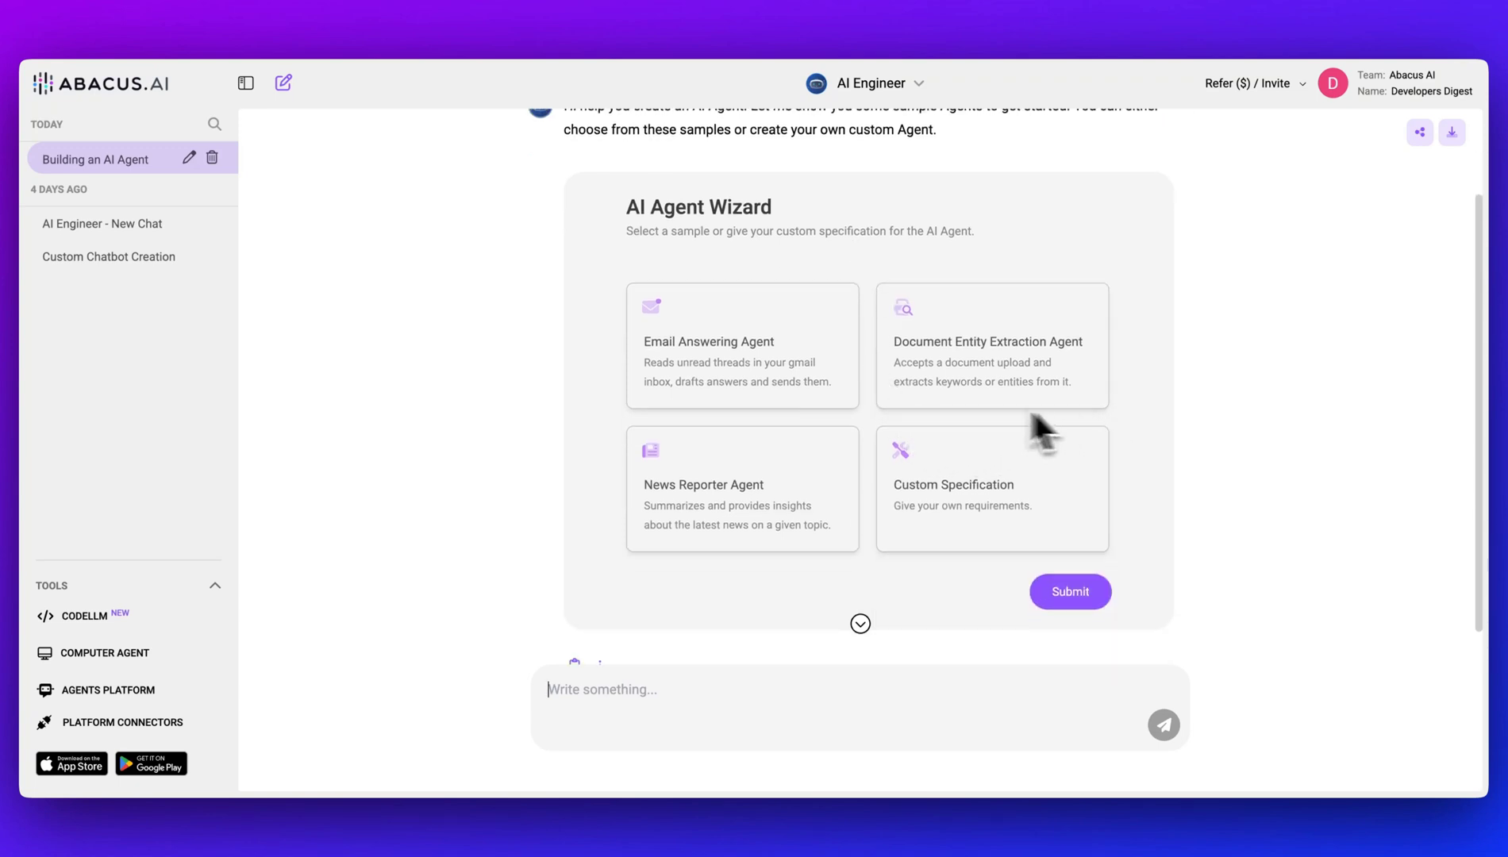
{"action": "left_click", "coordinate": [765, 362]}
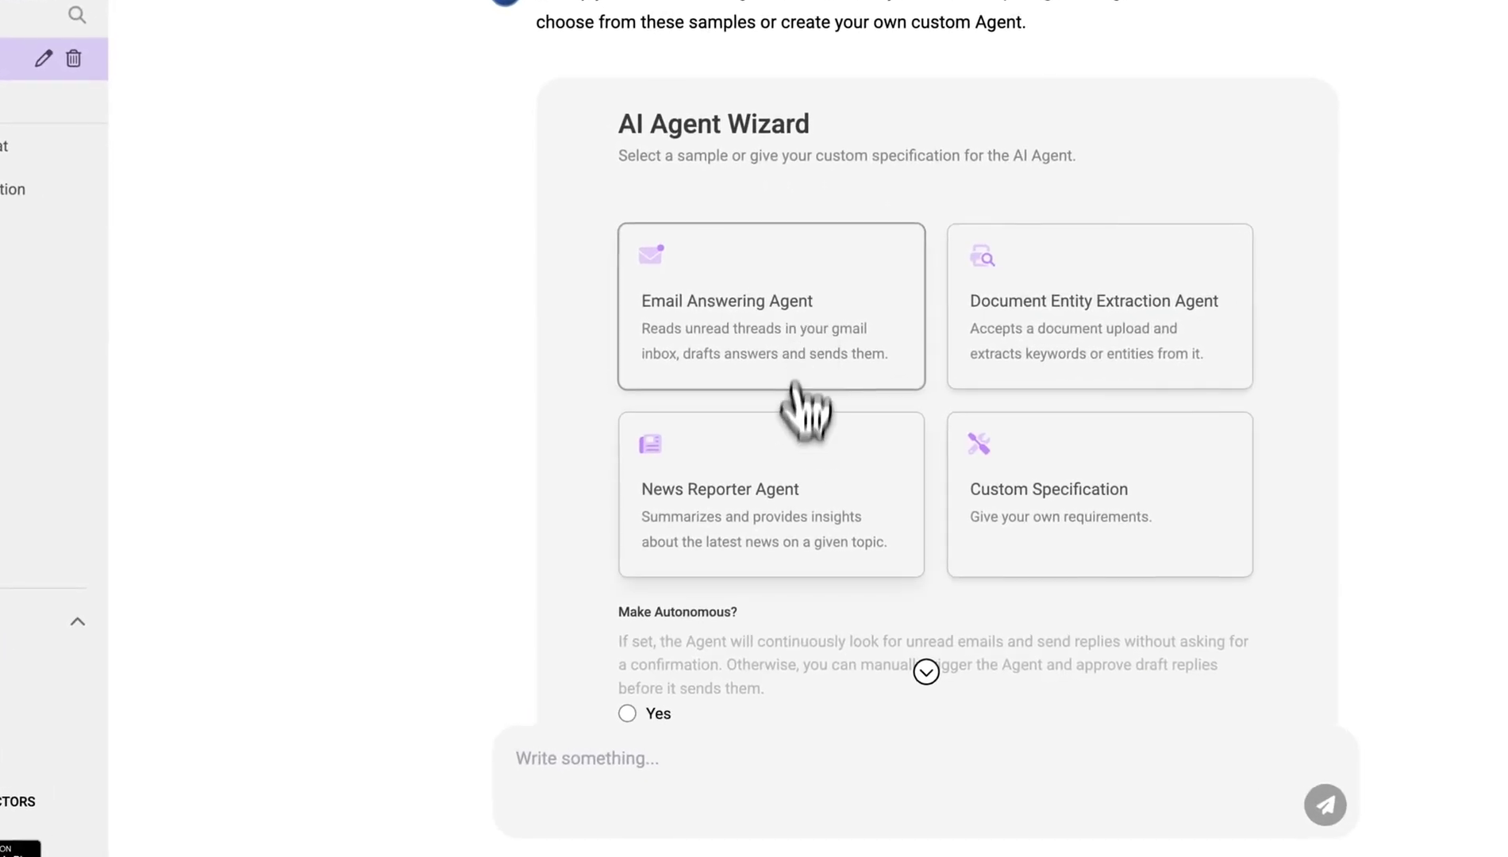
{"action": "scroll", "coordinate": [700, 441], "scroll_direction": "down", "scroll_amount": 3}
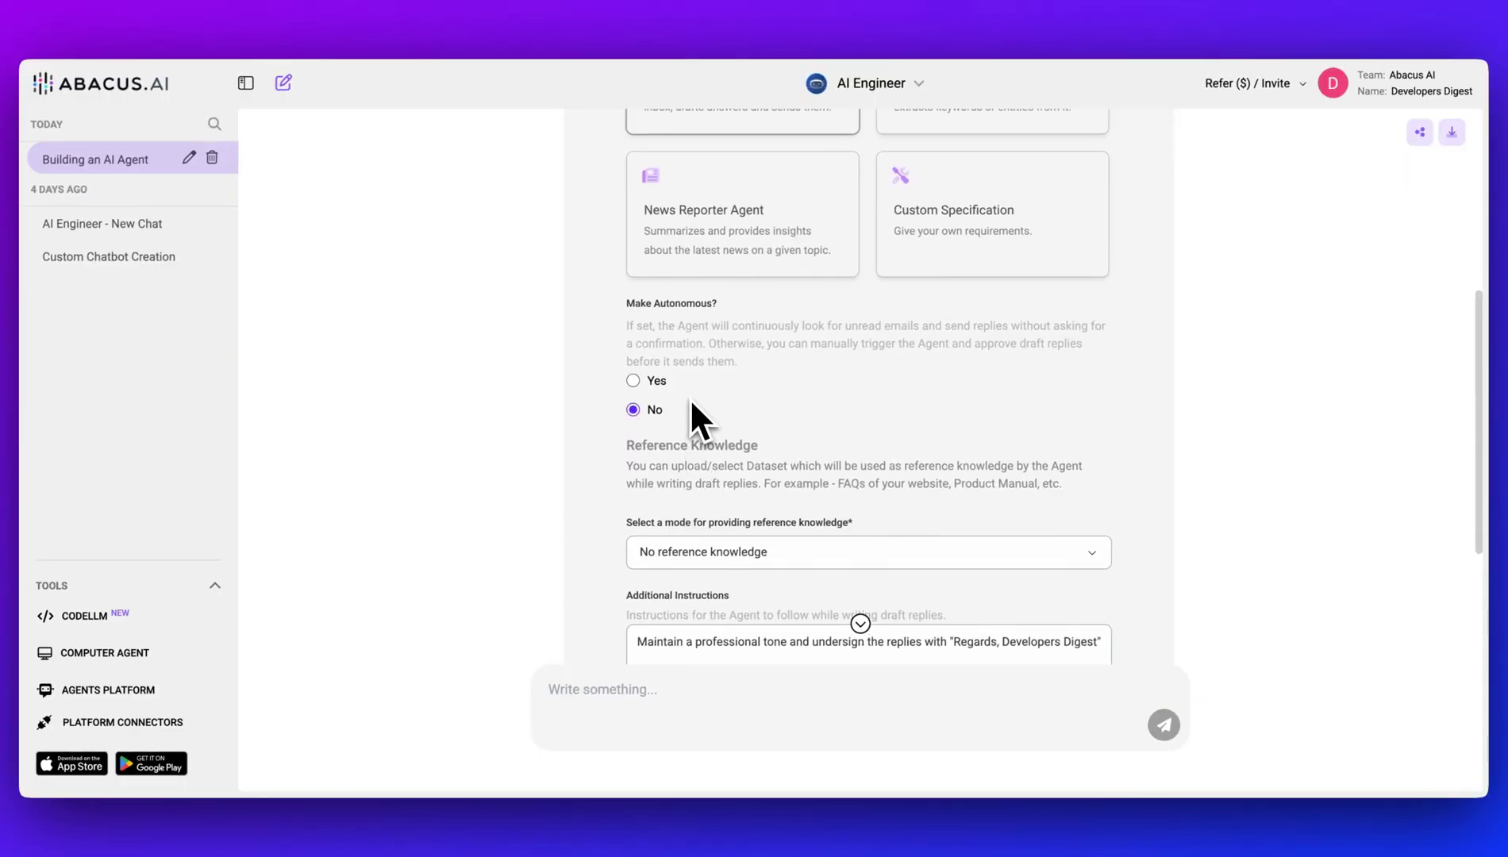
{"action": "scroll", "coordinate": [691, 409], "scroll_direction": "down", "scroll_amount": 2}
{"action": "left_click", "coordinate": [697, 465]}
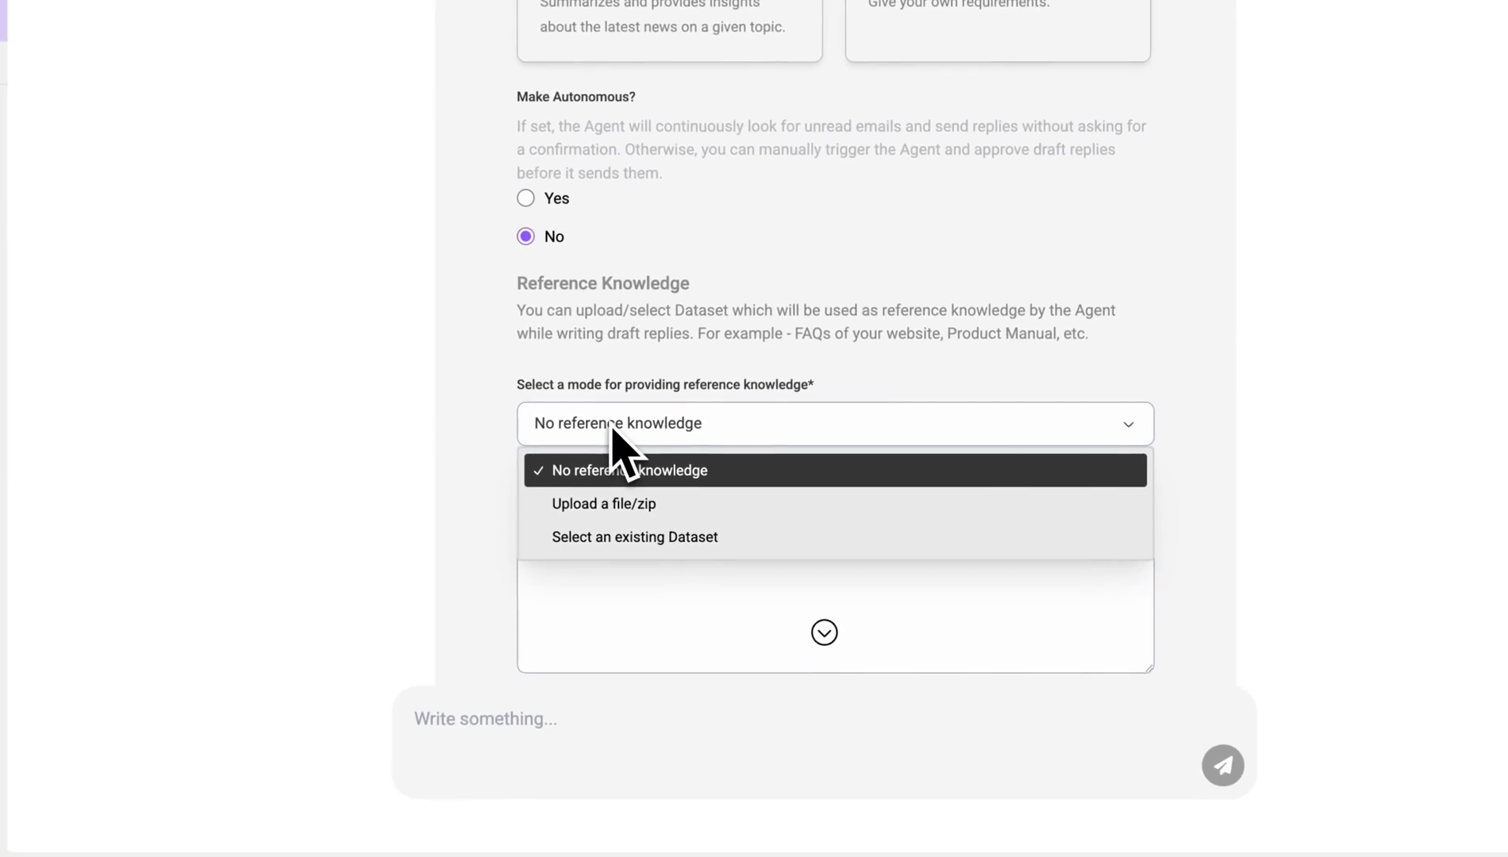
{"action": "left_click", "coordinate": [615, 432]}
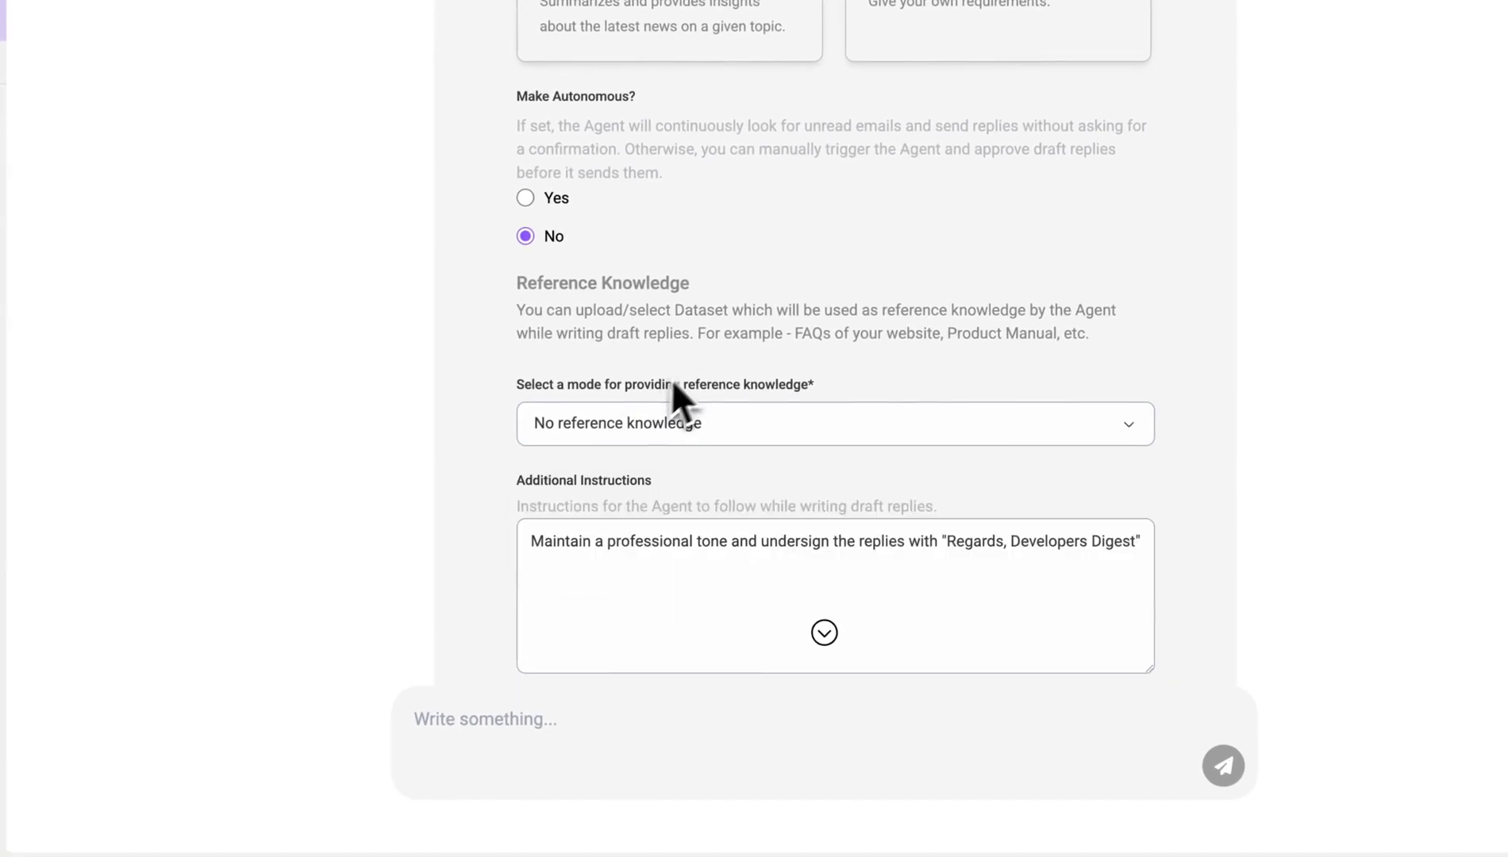
{"action": "scroll", "coordinate": [863, 592], "scroll_direction": "down", "scroll_amount": 2}
{"action": "scroll", "coordinate": [862, 591], "scroll_direction": "down", "scroll_amount": 2}
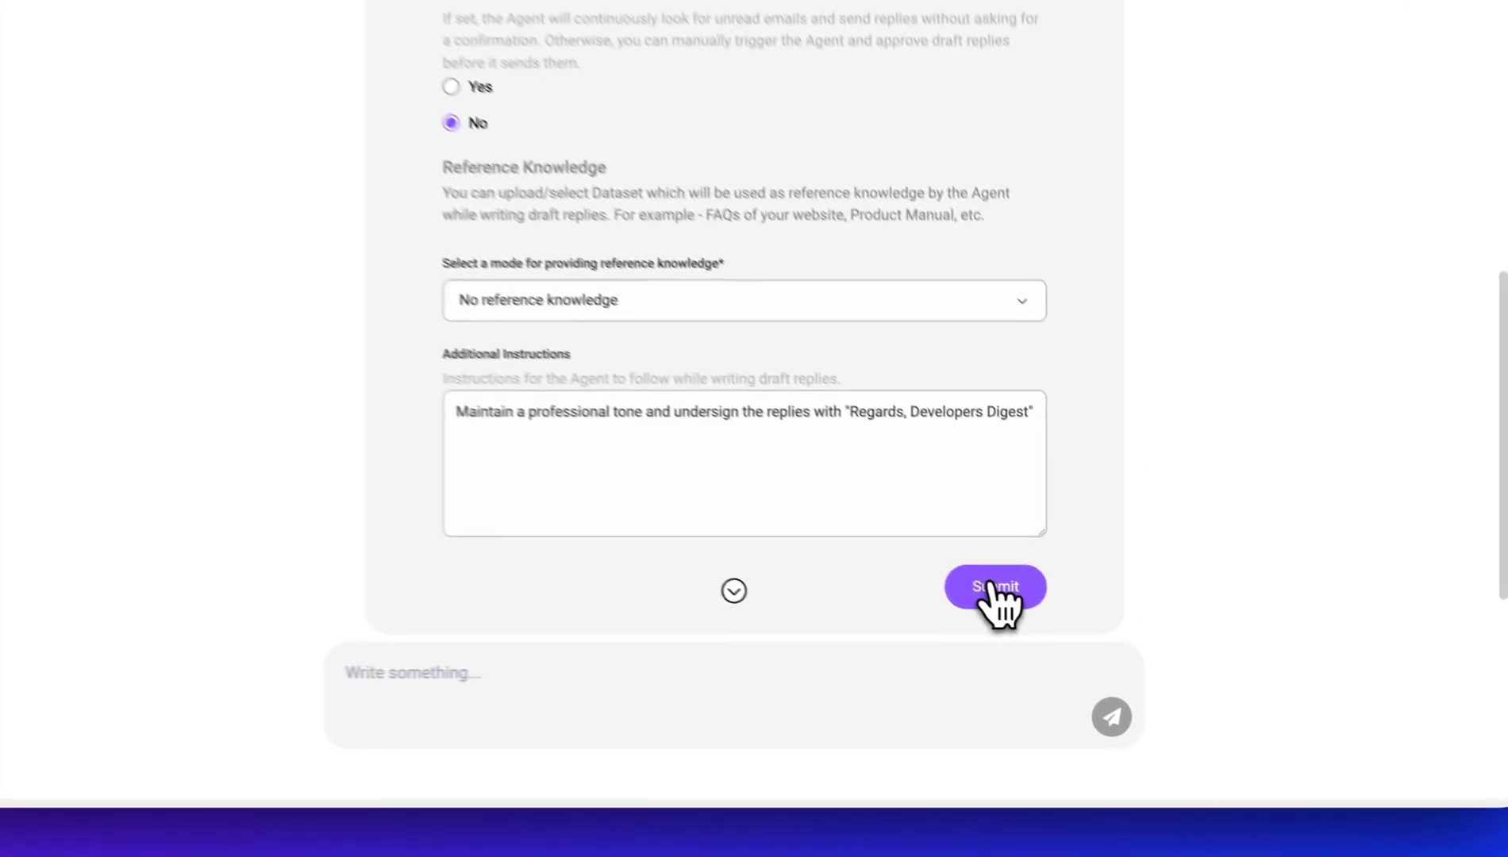
- Submit the Email Answering Agent specification and follow its generated workflow code and execution results to Registering Agent
{"action": "left_click", "coordinate": [1070, 621]}
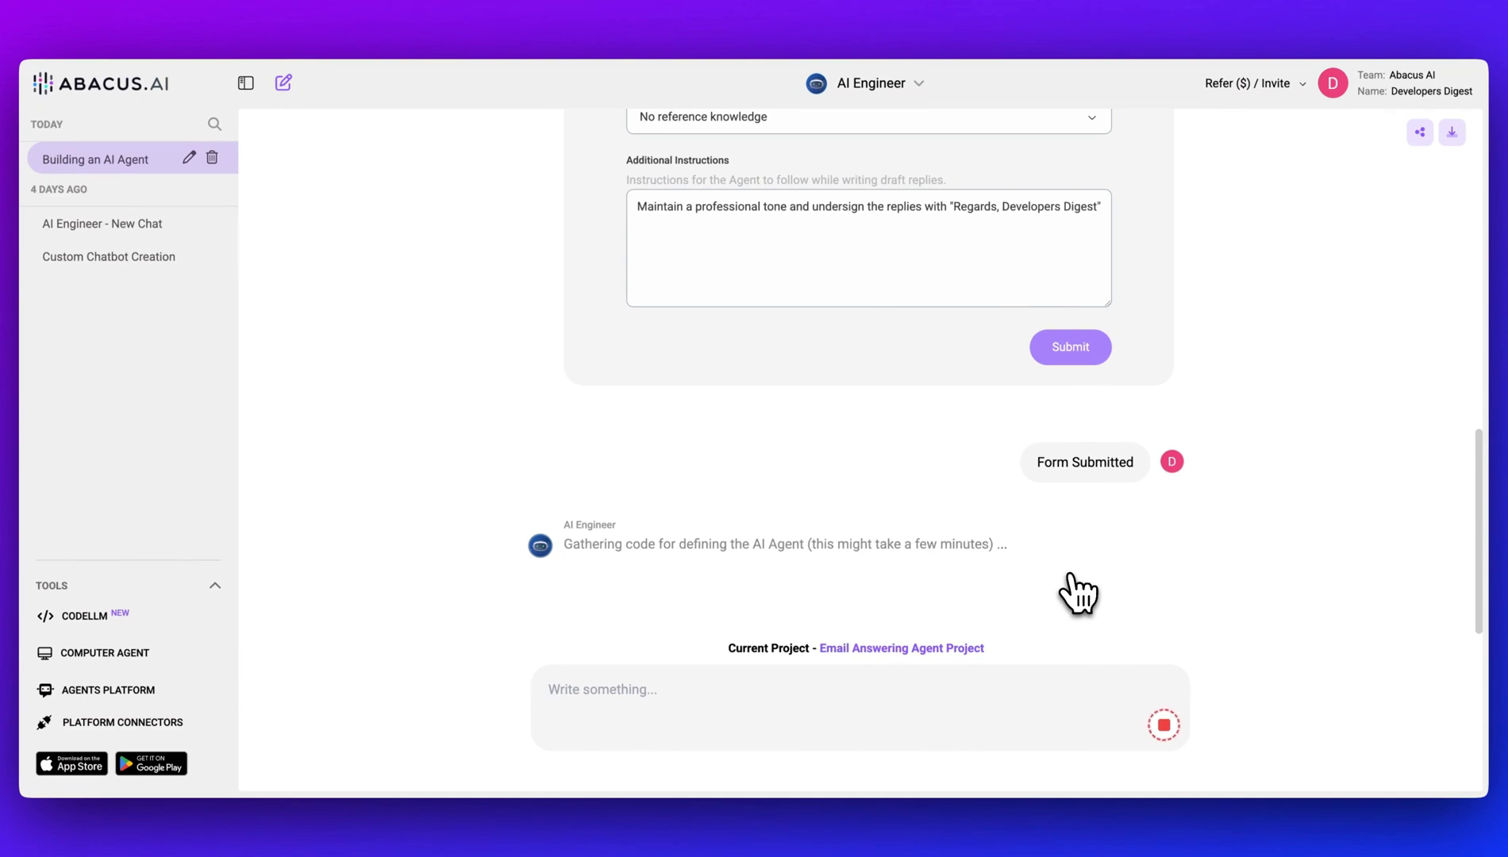
{"action": "scroll", "coordinate": [1003, 428], "scroll_direction": "down", "scroll_amount": 6}
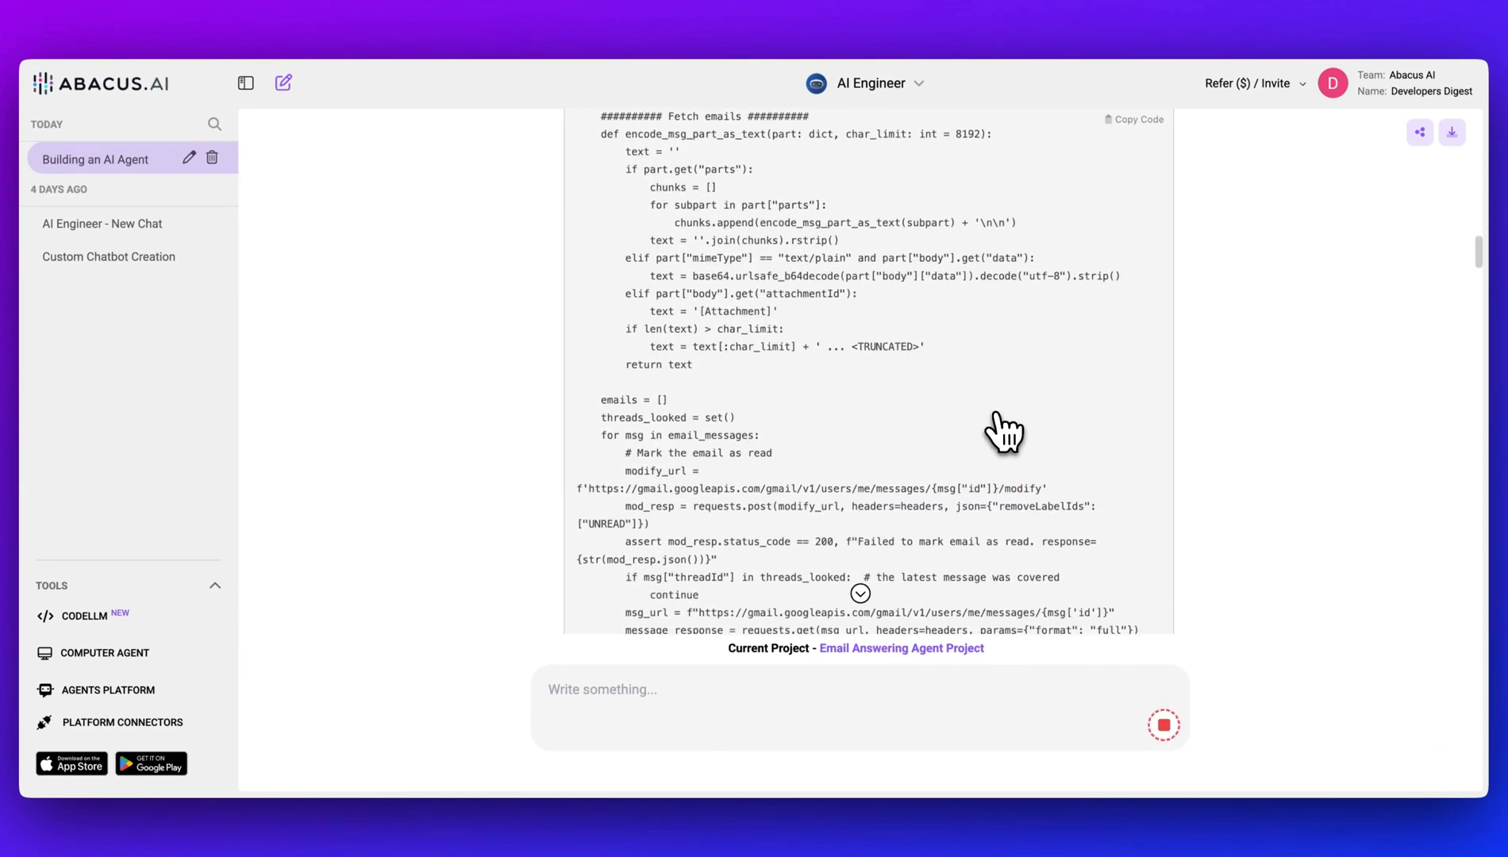
{"action": "scroll", "coordinate": [1003, 429], "scroll_direction": "down", "scroll_amount": 15}
{"action": "scroll", "coordinate": [1003, 431], "scroll_direction": "down", "scroll_amount": 20}
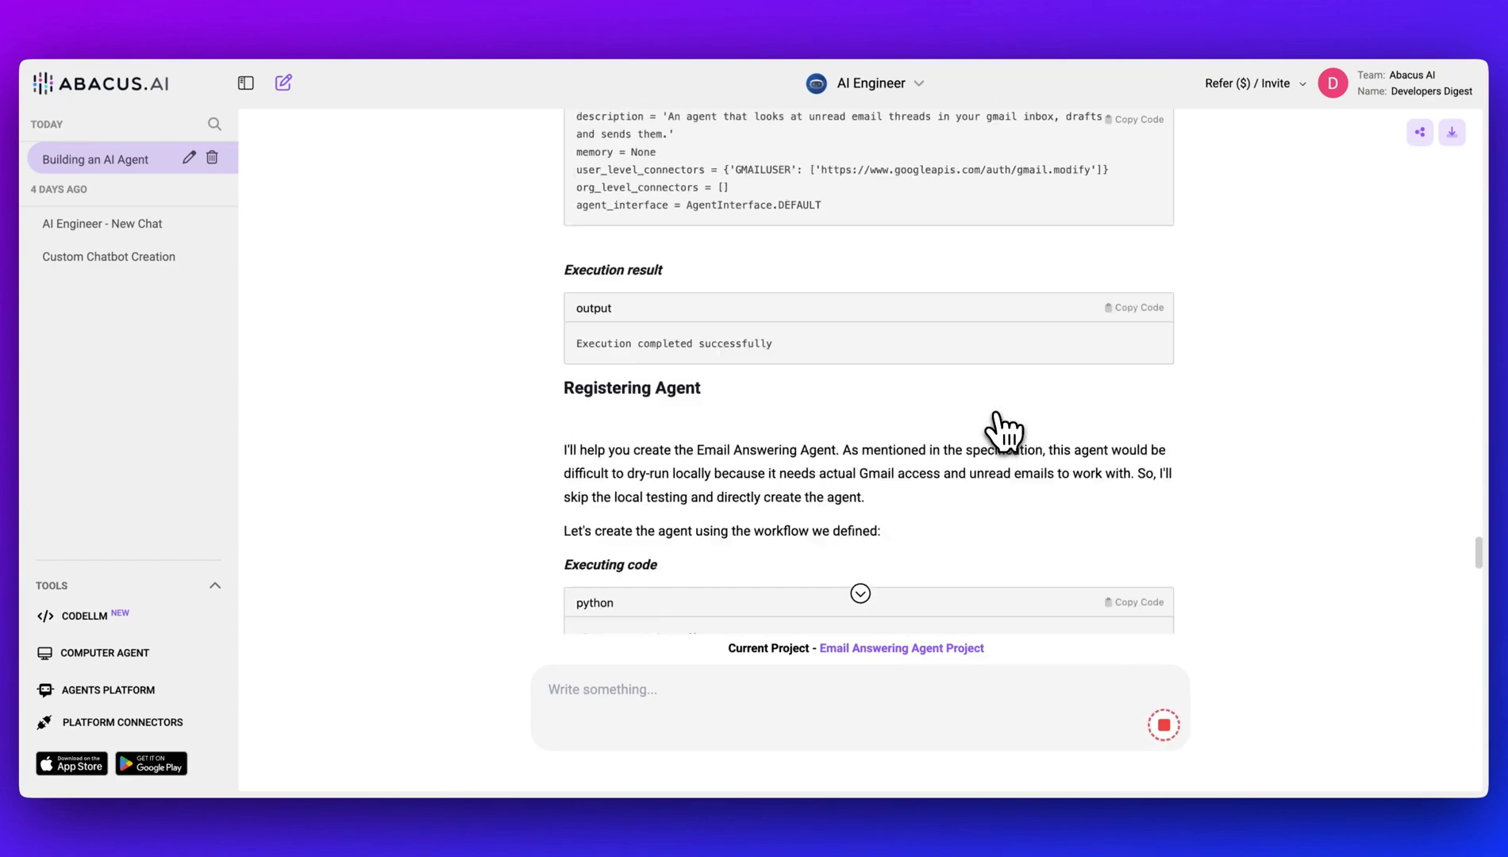
{"action": "scroll", "coordinate": [1003, 431], "scroll_direction": "down", "scroll_amount": 5}
{"action": "scroll", "coordinate": [1003, 431], "scroll_direction": "down", "scroll_amount": 2}
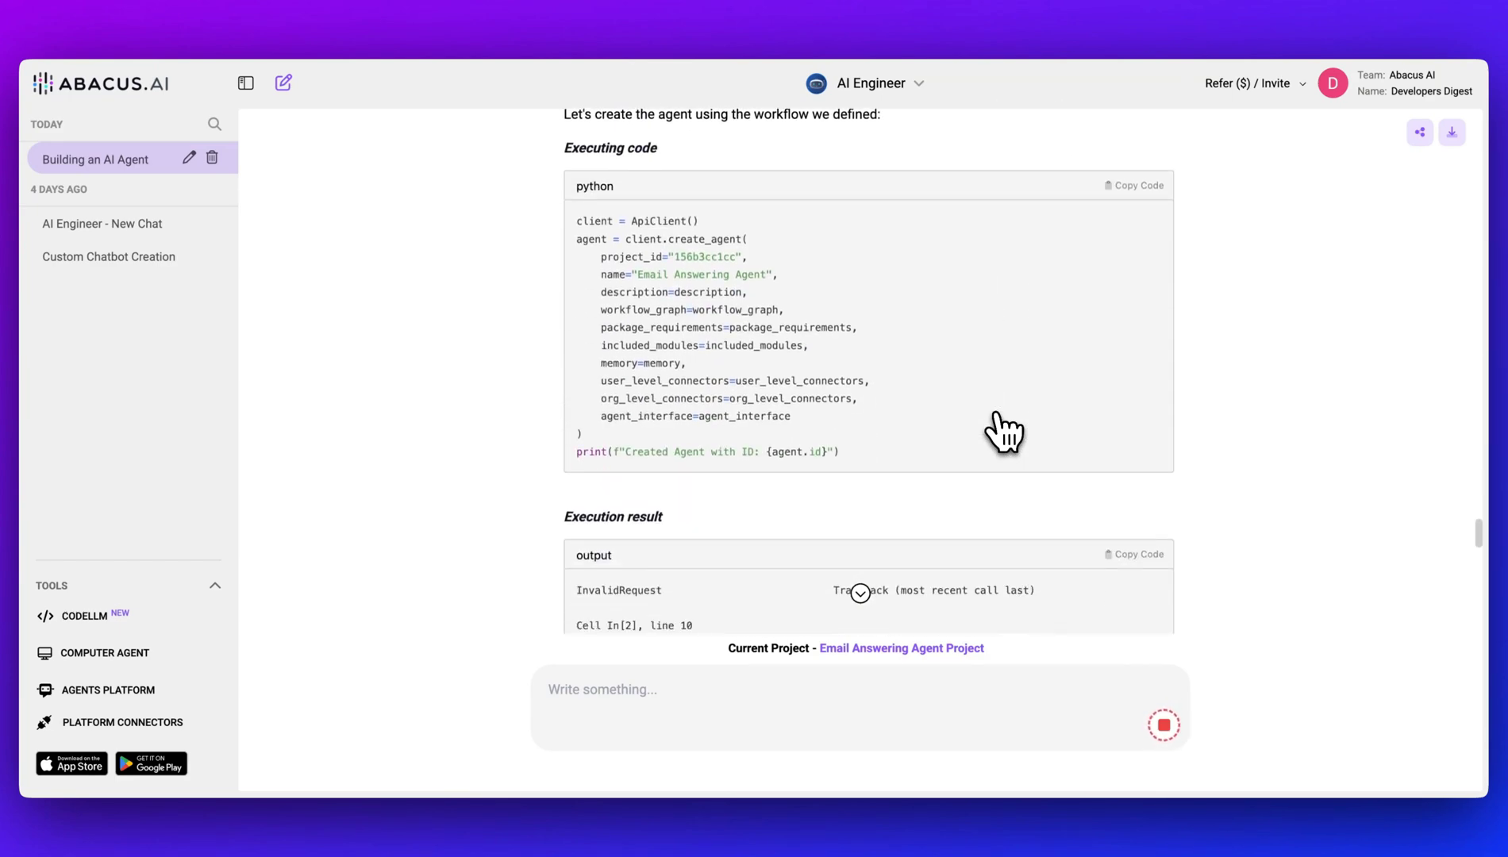
{"action": "scroll", "coordinate": [1003, 431], "scroll_direction": "down", "scroll_amount": 2}
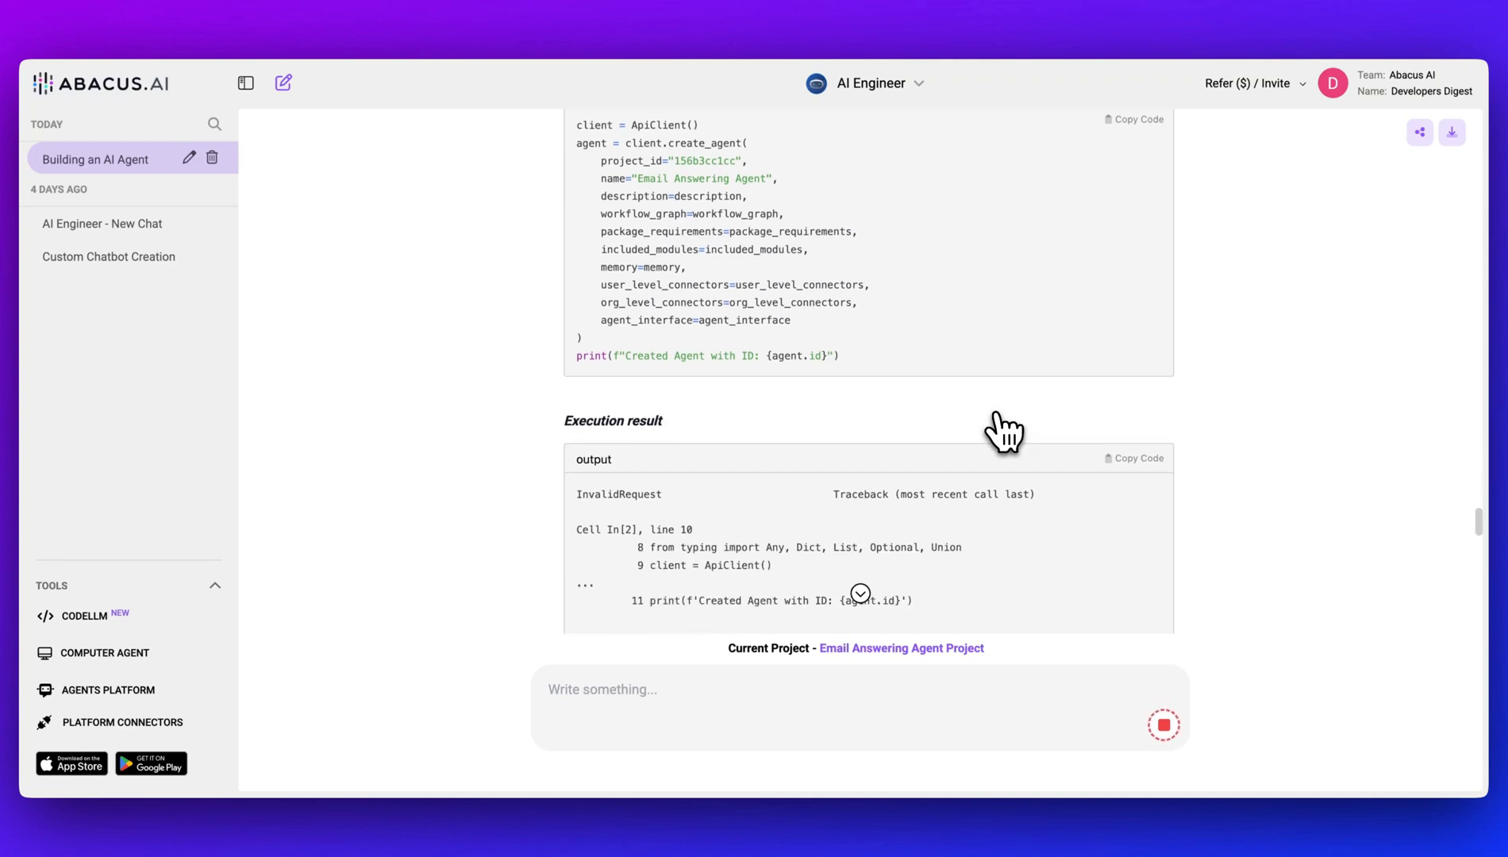
{"action": "scroll", "coordinate": [1003, 431], "scroll_direction": "down", "scroll_amount": 4}
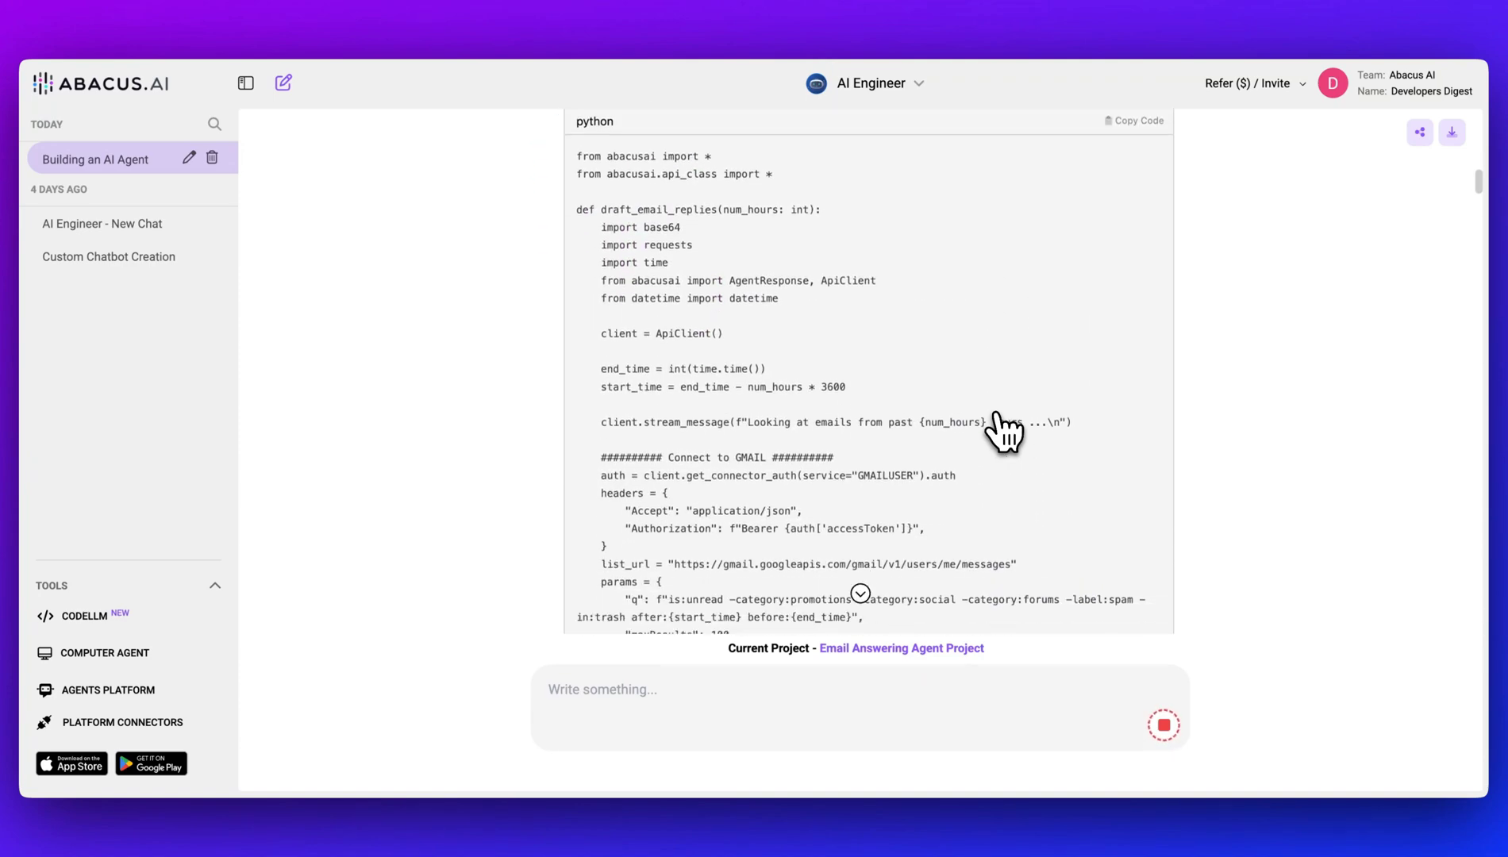
{"action": "scroll", "coordinate": [1004, 433], "scroll_direction": "down", "scroll_amount": 20}
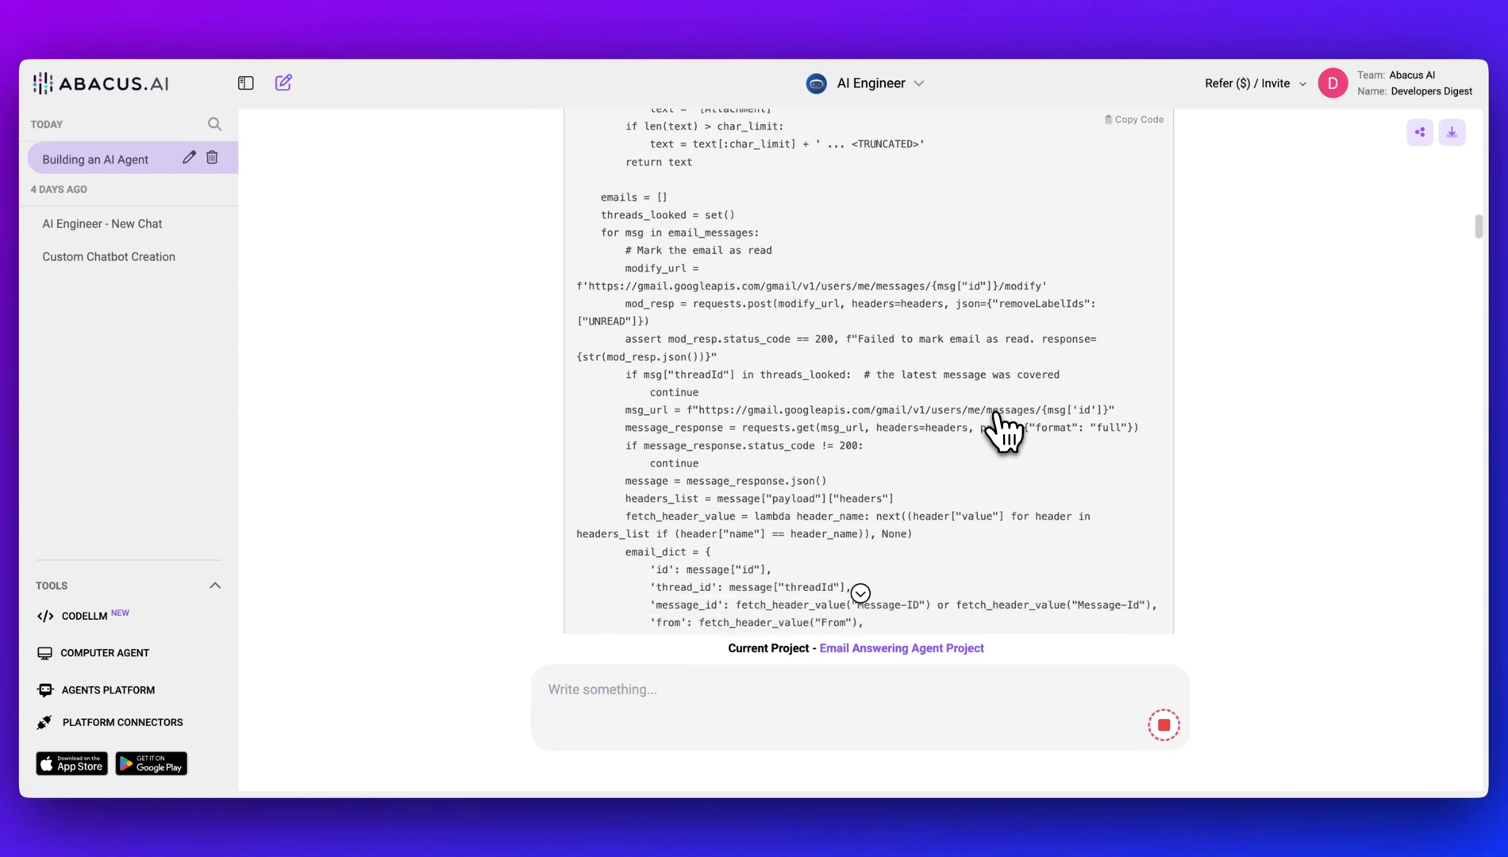
{"action": "scroll", "coordinate": [1004, 432], "scroll_direction": "down", "scroll_amount": 20}
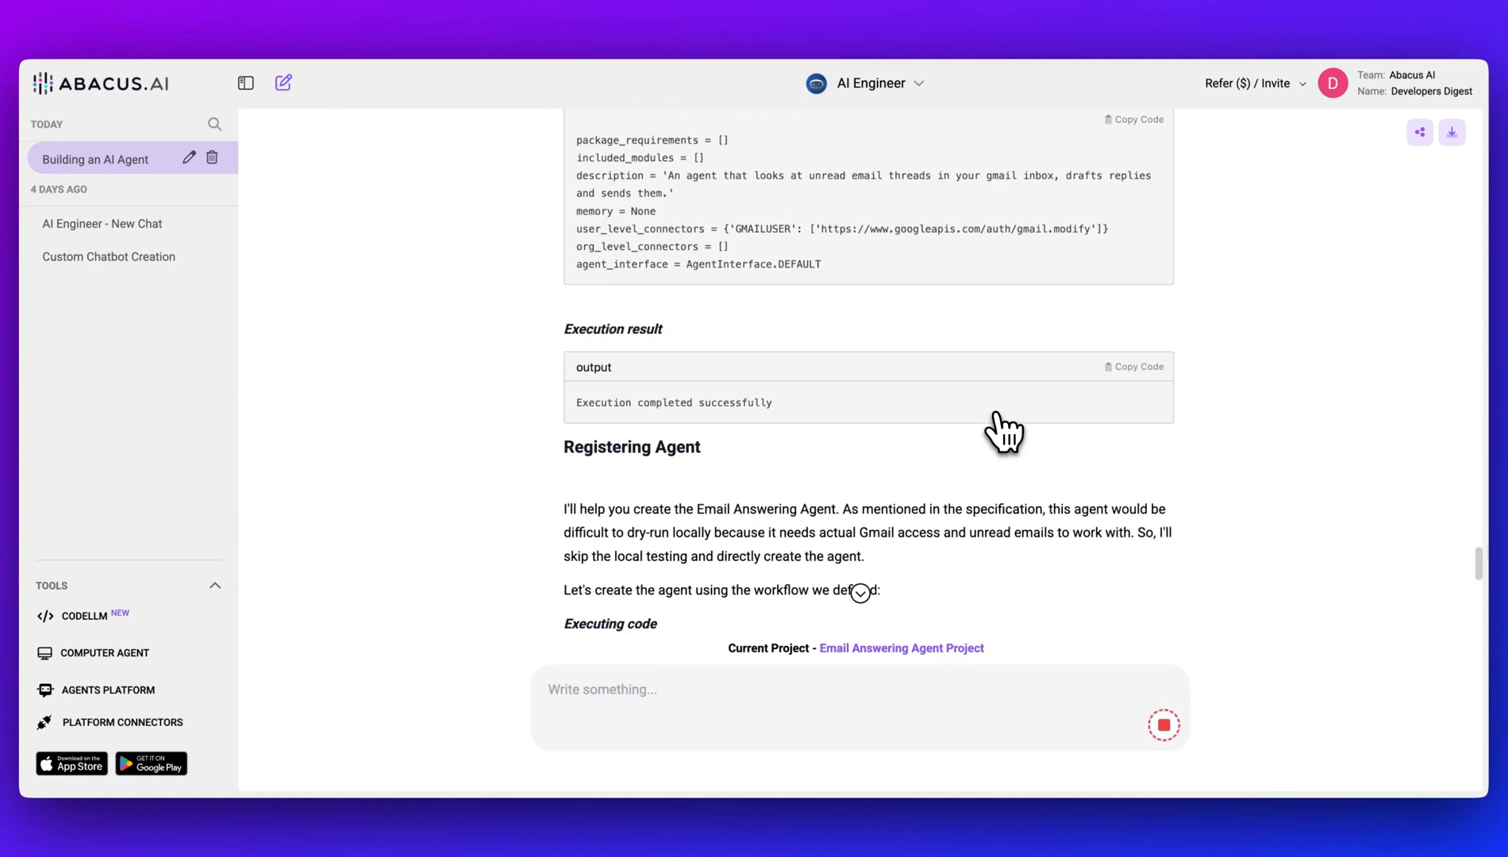
{"action": "scroll", "coordinate": [798, 538], "scroll_direction": "down", "scroll_amount": 3}
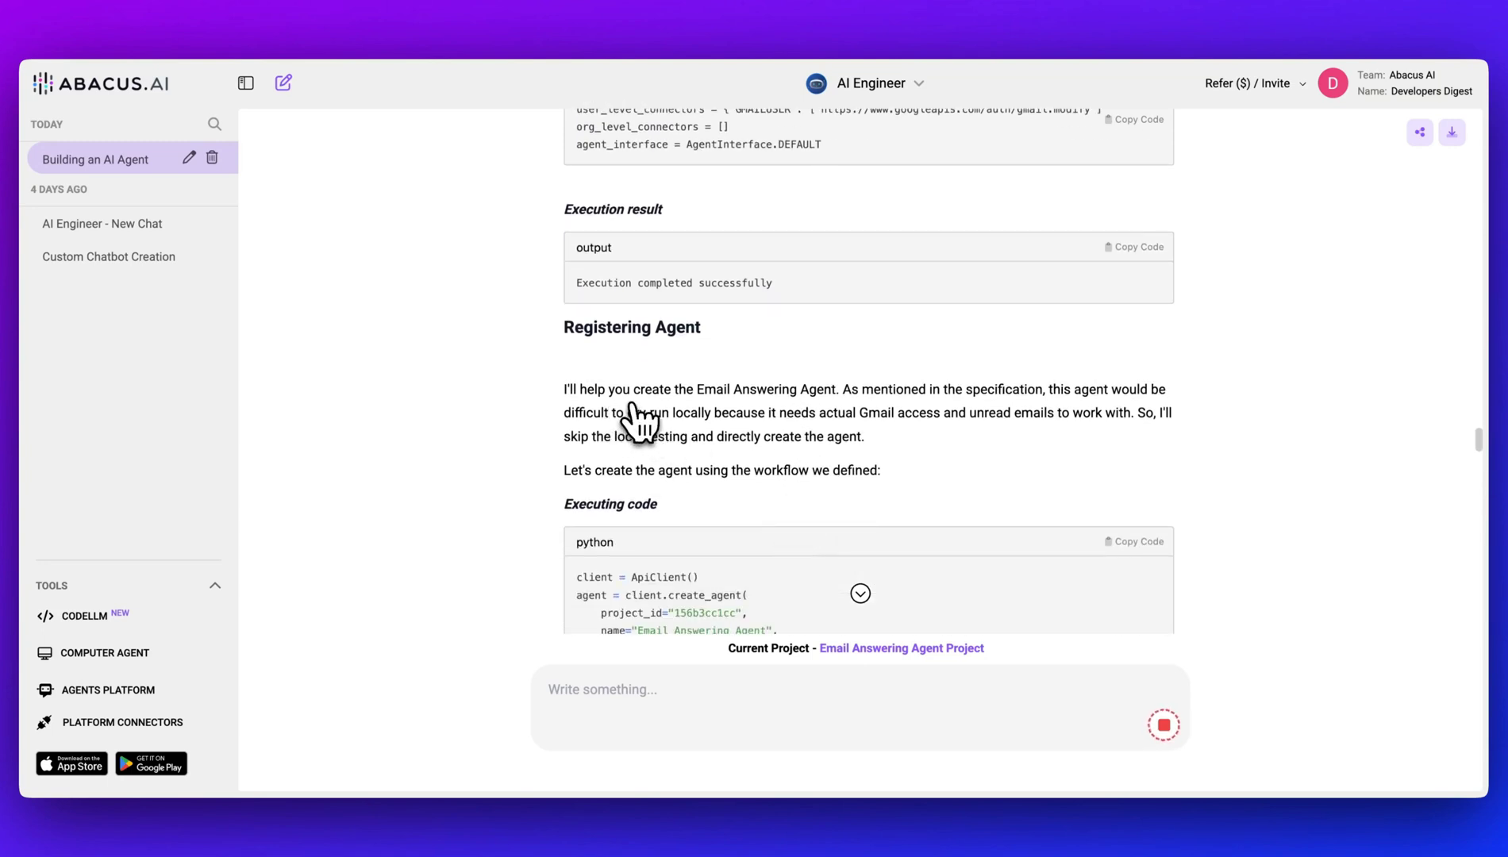
- Highlight the AI Engineer's reasoning for skipping the local dry run and creating the agent directly
{"action": "left_click_drag", "start_coordinate": [564, 389], "coordinate": [1161, 391]}
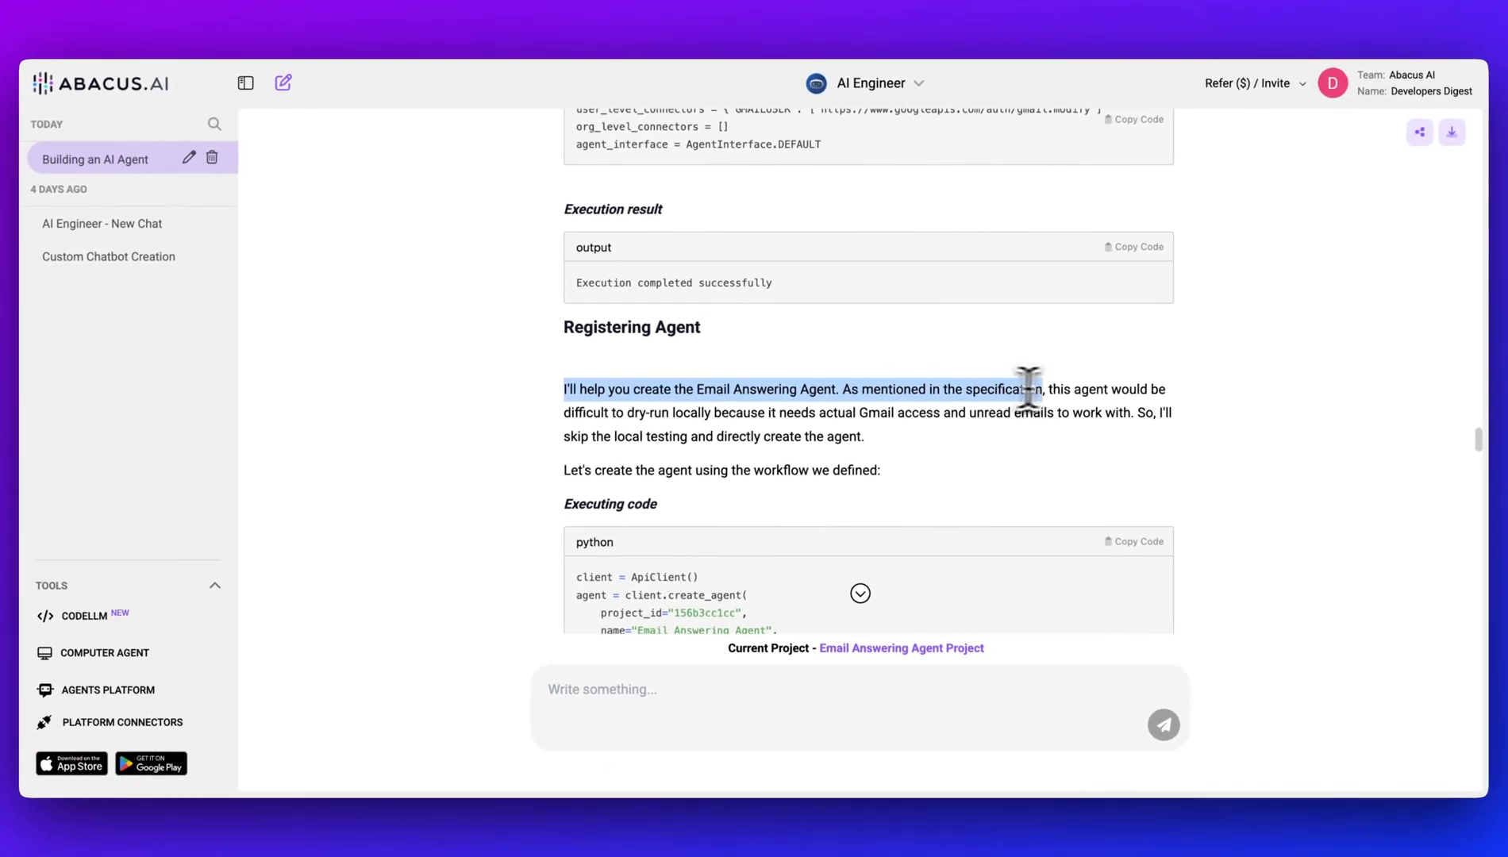
{"action": "left_click_drag", "start_coordinate": [1029, 389], "coordinate": [1085, 417]}
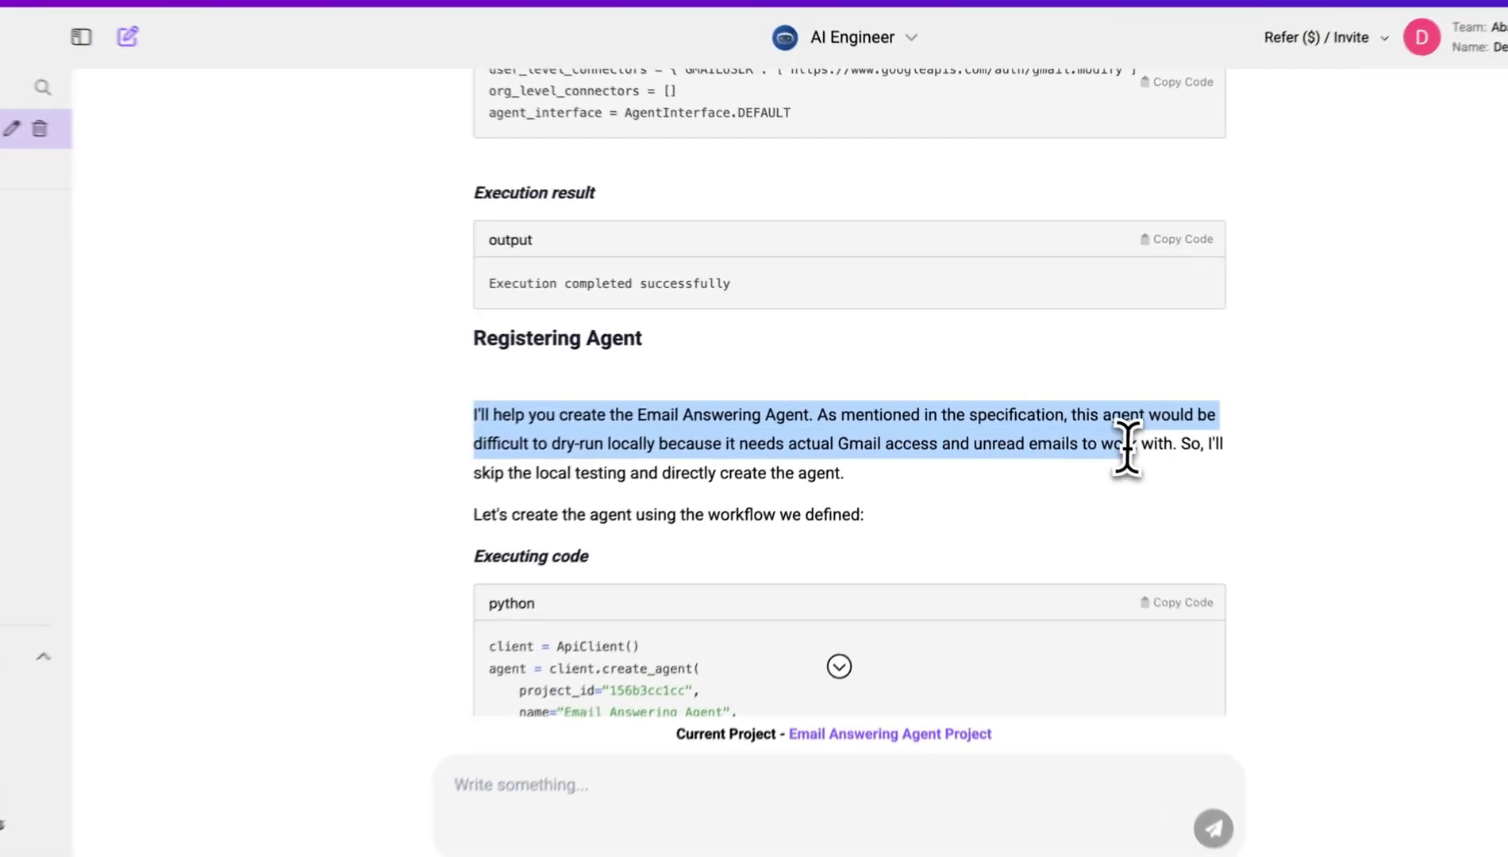
{"action": "left_click_drag", "start_coordinate": [1177, 444], "coordinate": [1149, 510]}
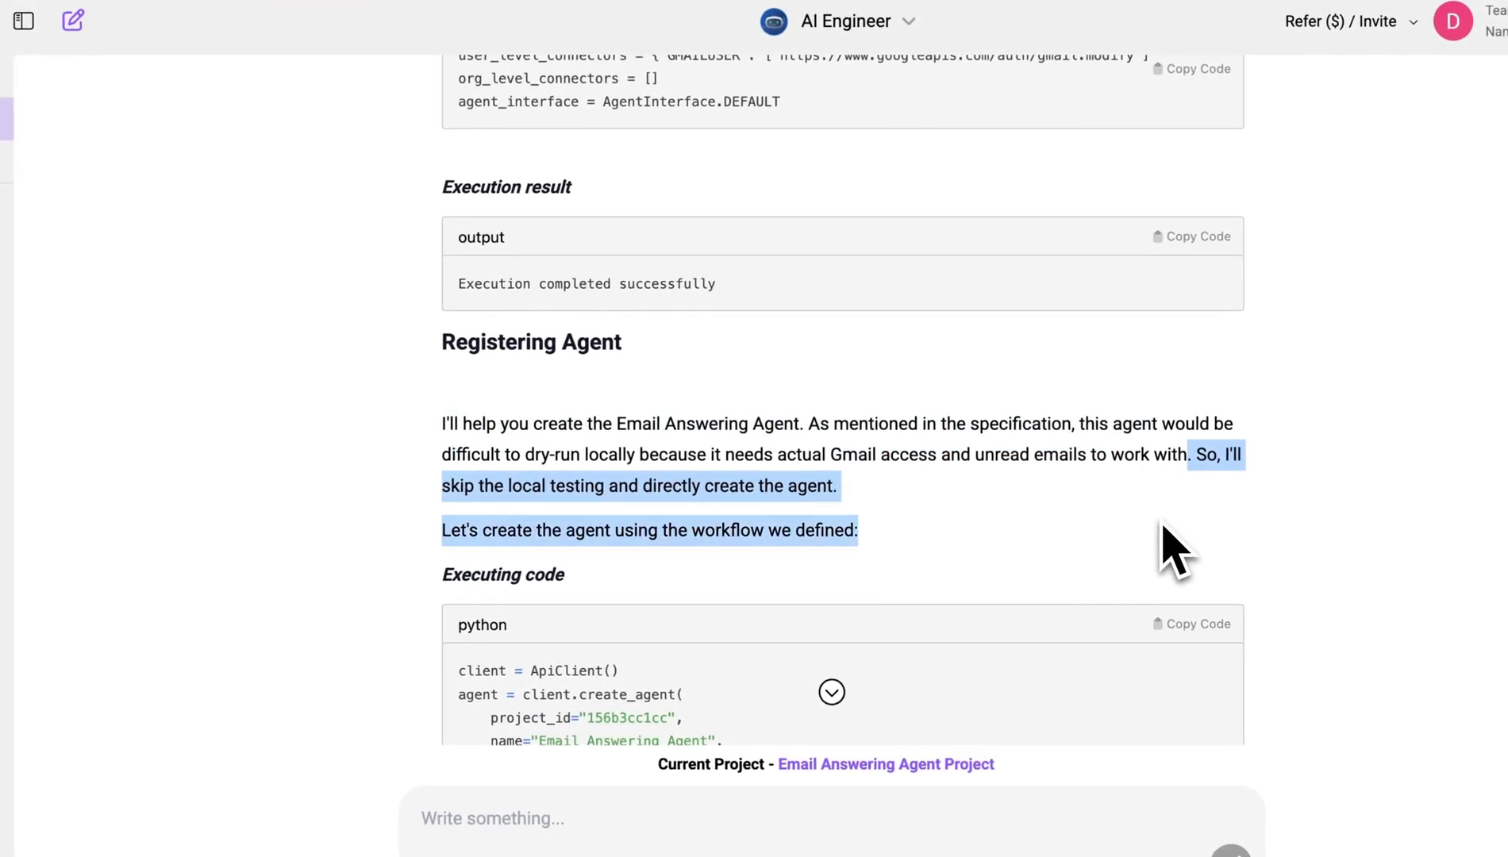
{"action": "scroll", "coordinate": [1167, 550], "scroll_direction": "down", "scroll_amount": 7}
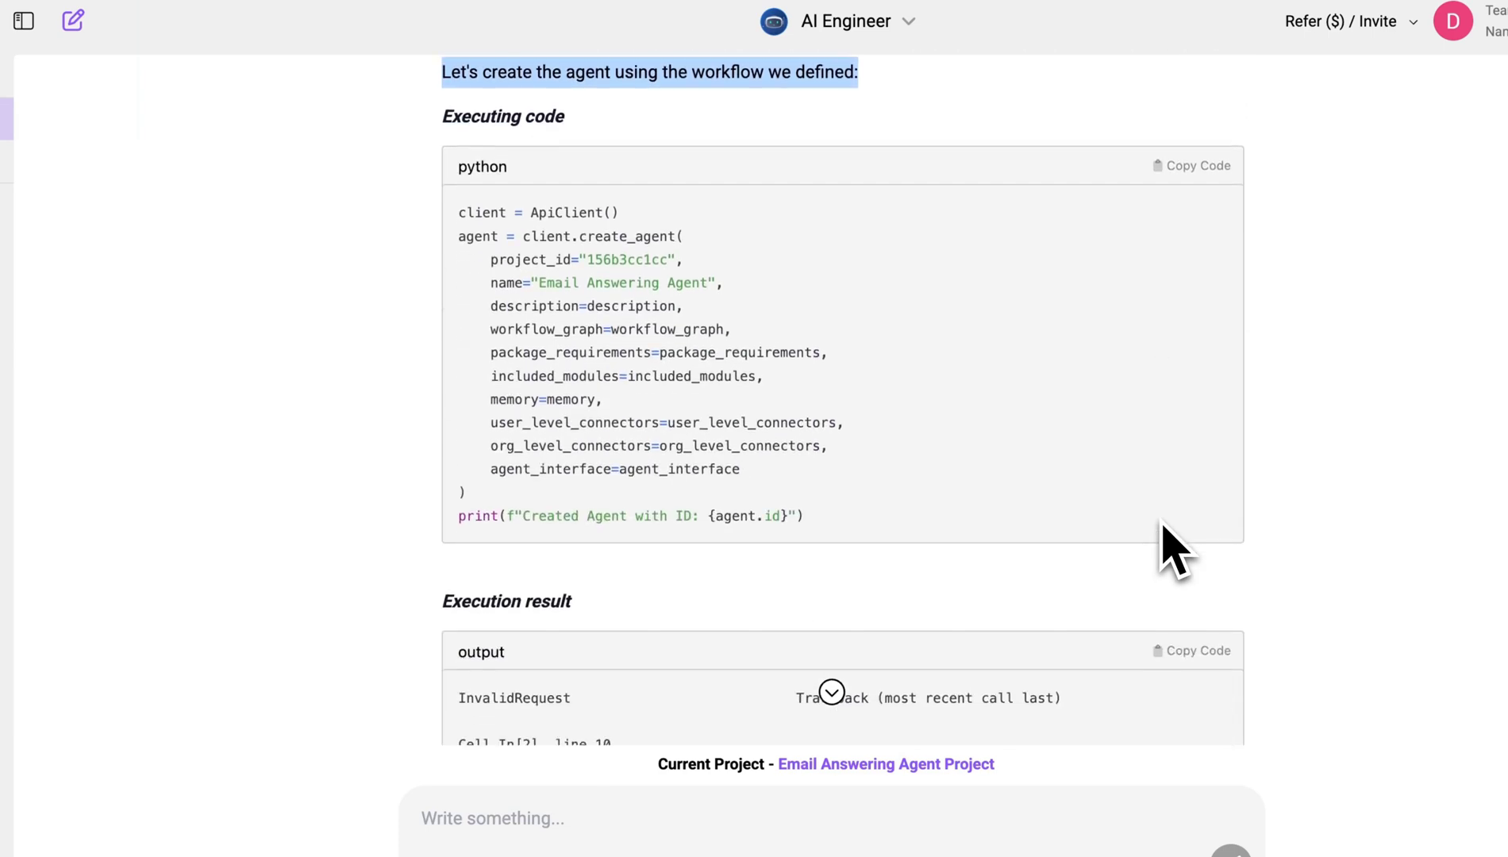
{"action": "scroll", "coordinate": [1166, 549], "scroll_direction": "down", "scroll_amount": 4}
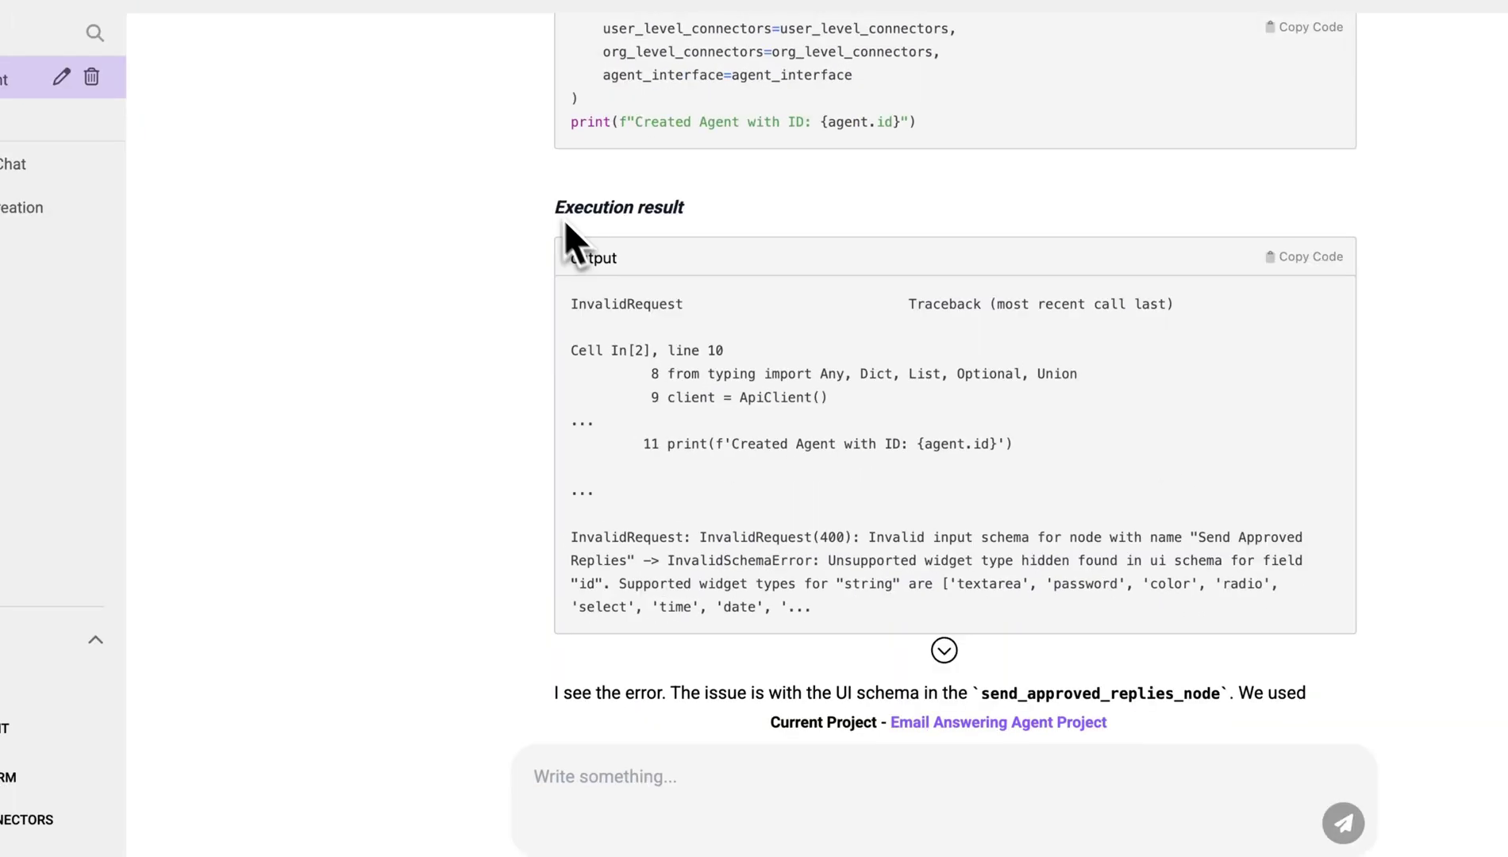
{"action": "left_click_drag", "start_coordinate": [449, 271], "coordinate": [589, 247]}
{"action": "left_click", "coordinate": [708, 228]}
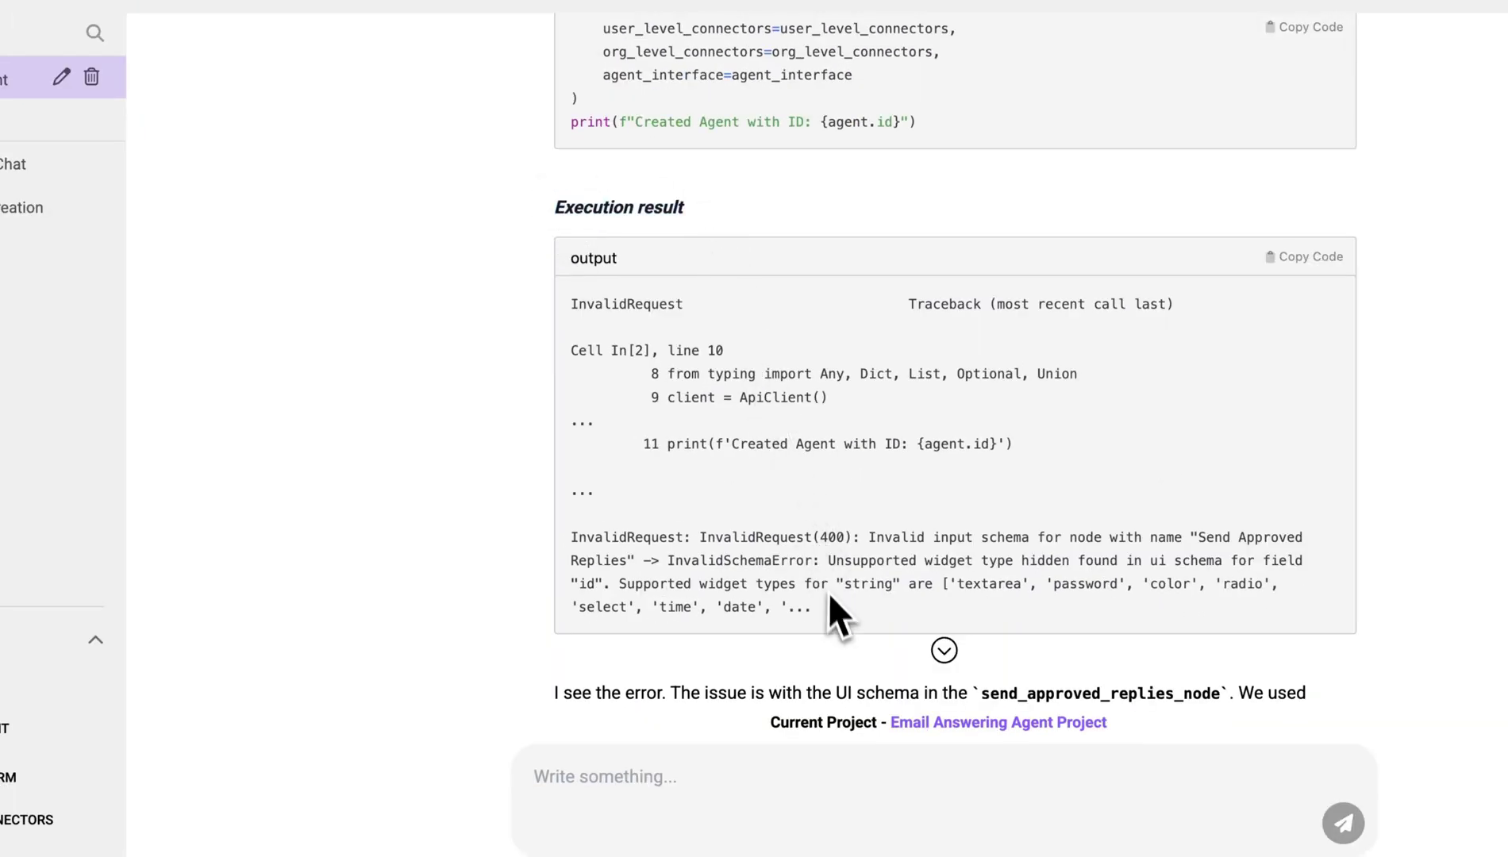
- Trace the unsupported 'hidden' widget InvalidRequest error and its fix down to the 'Created Agent with ID' output
{"action": "left_click_drag", "start_coordinate": [829, 611], "coordinate": [701, 449]}
{"action": "scroll", "coordinate": [682, 428], "scroll_direction": "down", "scroll_amount": 4}
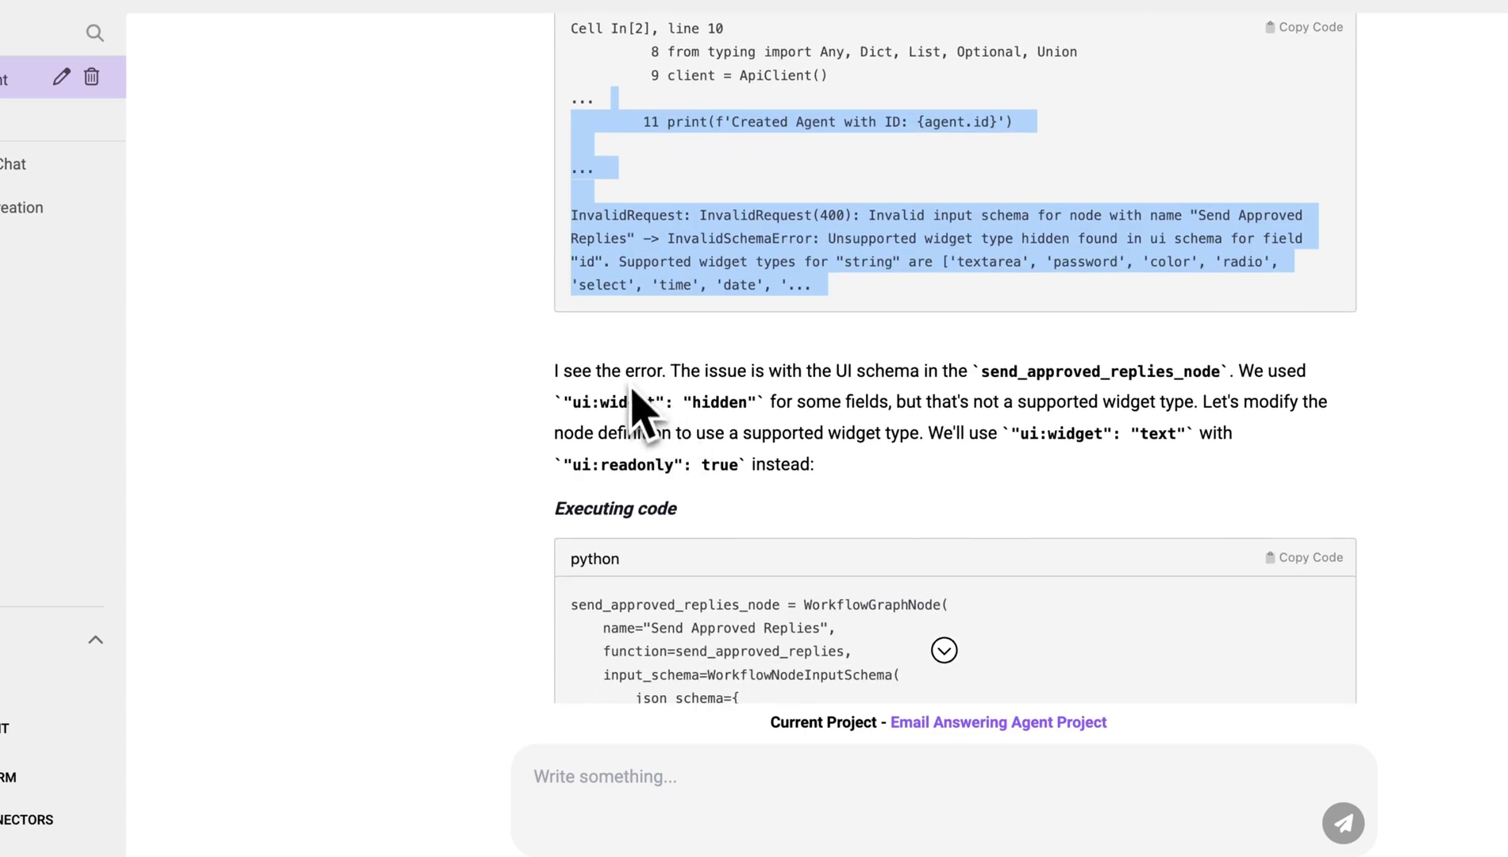
{"action": "left_click_drag", "start_coordinate": [817, 475], "coordinate": [566, 380]}
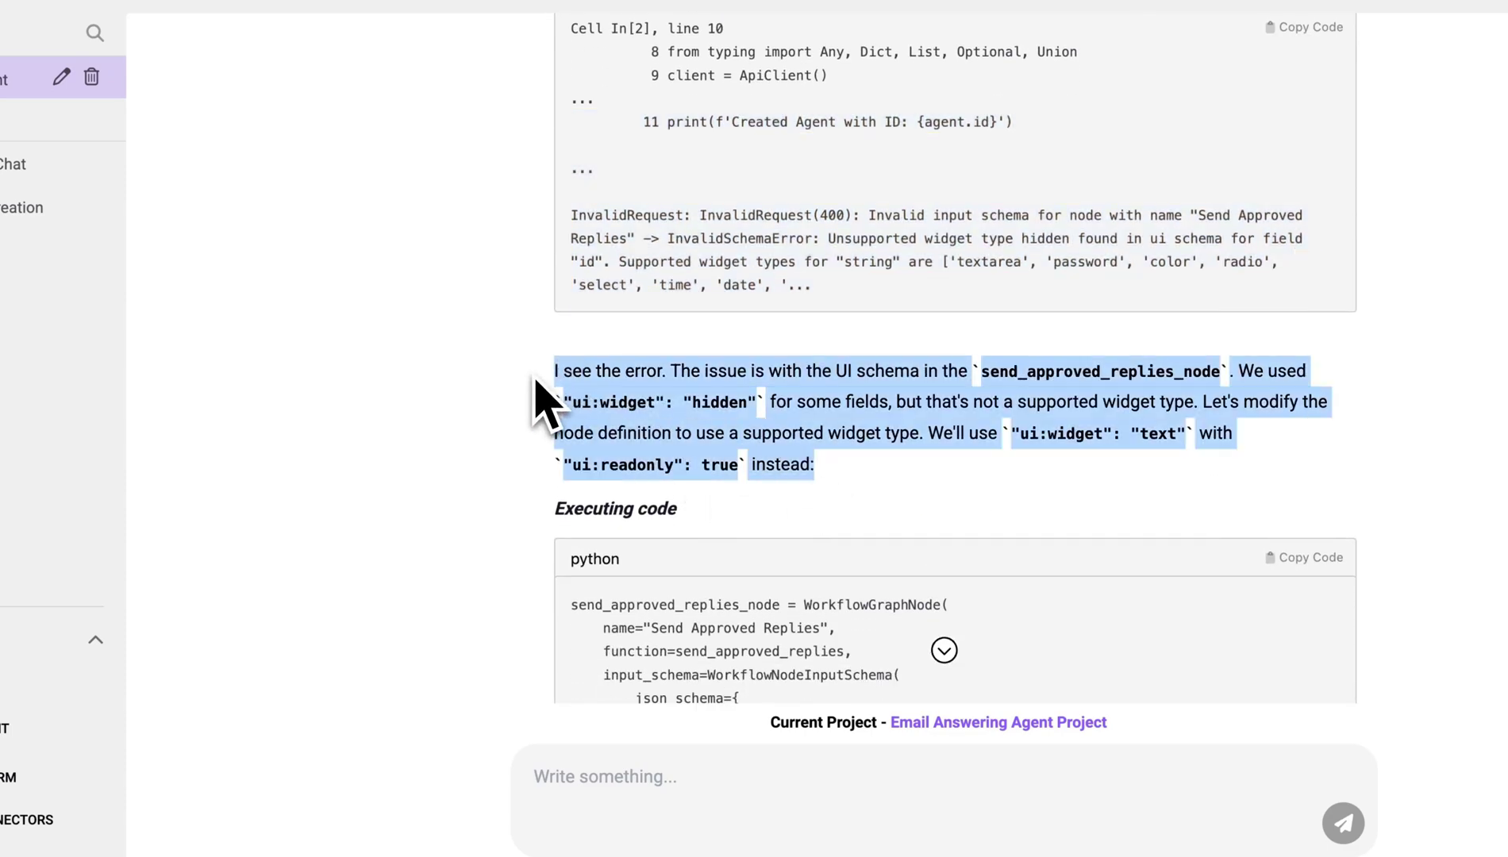
{"action": "scroll", "coordinate": [711, 578], "scroll_direction": "down", "scroll_amount": 10}
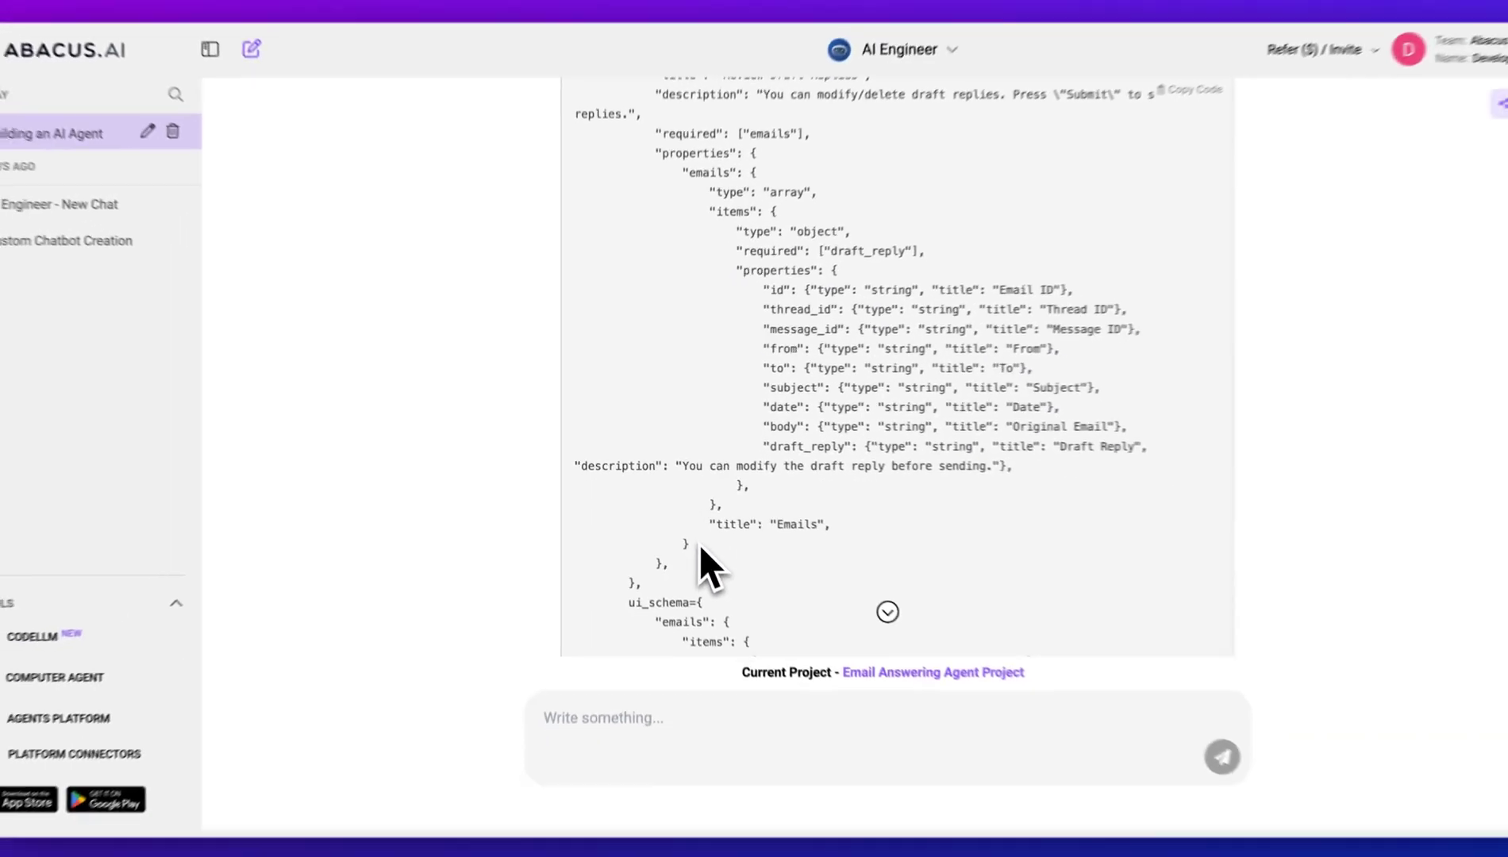
{"action": "scroll", "coordinate": [689, 531], "scroll_direction": "down", "scroll_amount": 15}
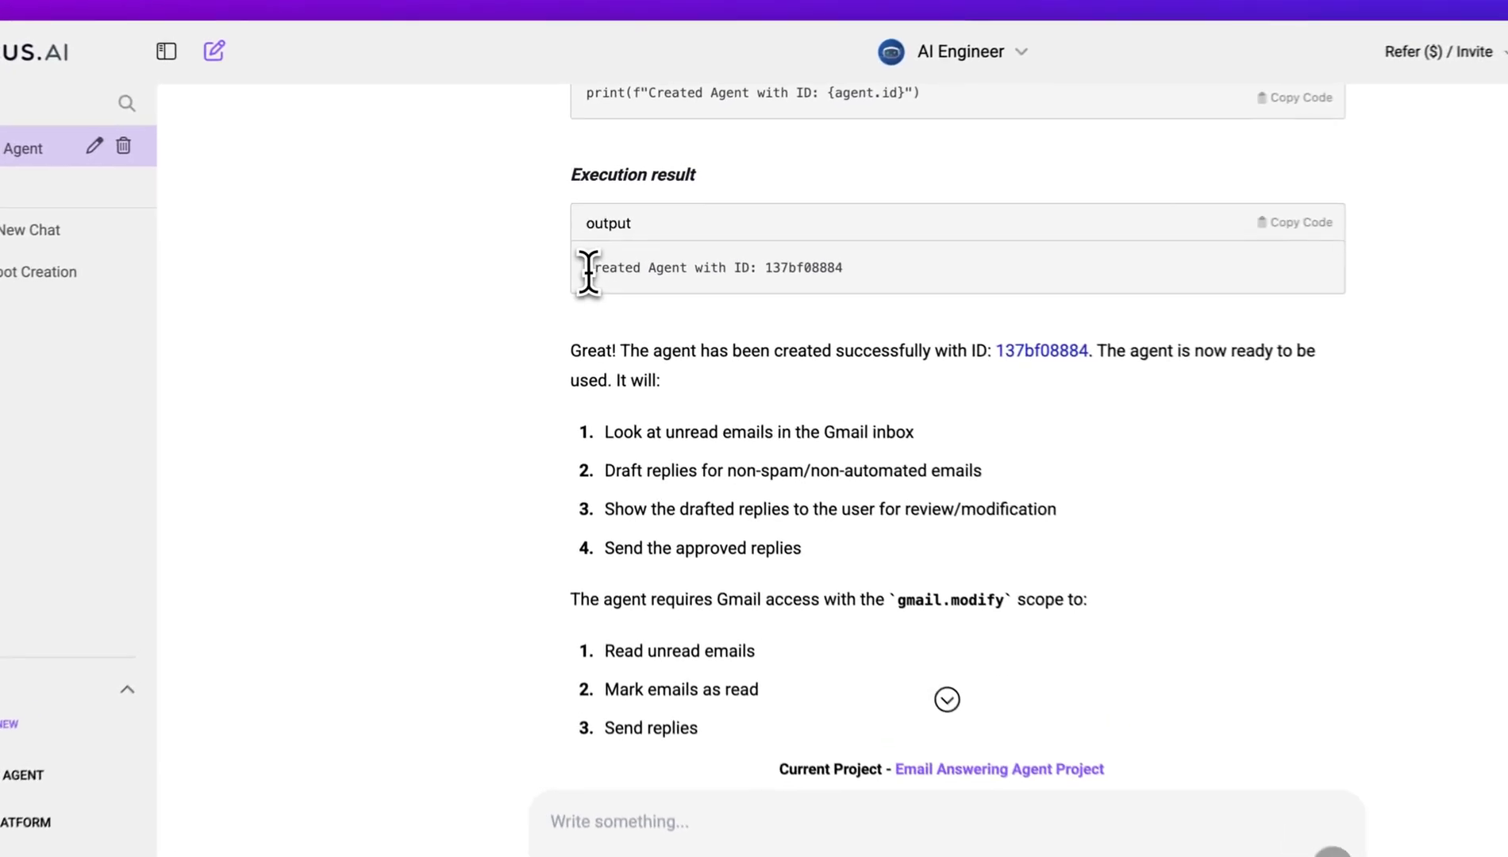
{"action": "left_click_drag", "start_coordinate": [588, 270], "coordinate": [742, 274]}
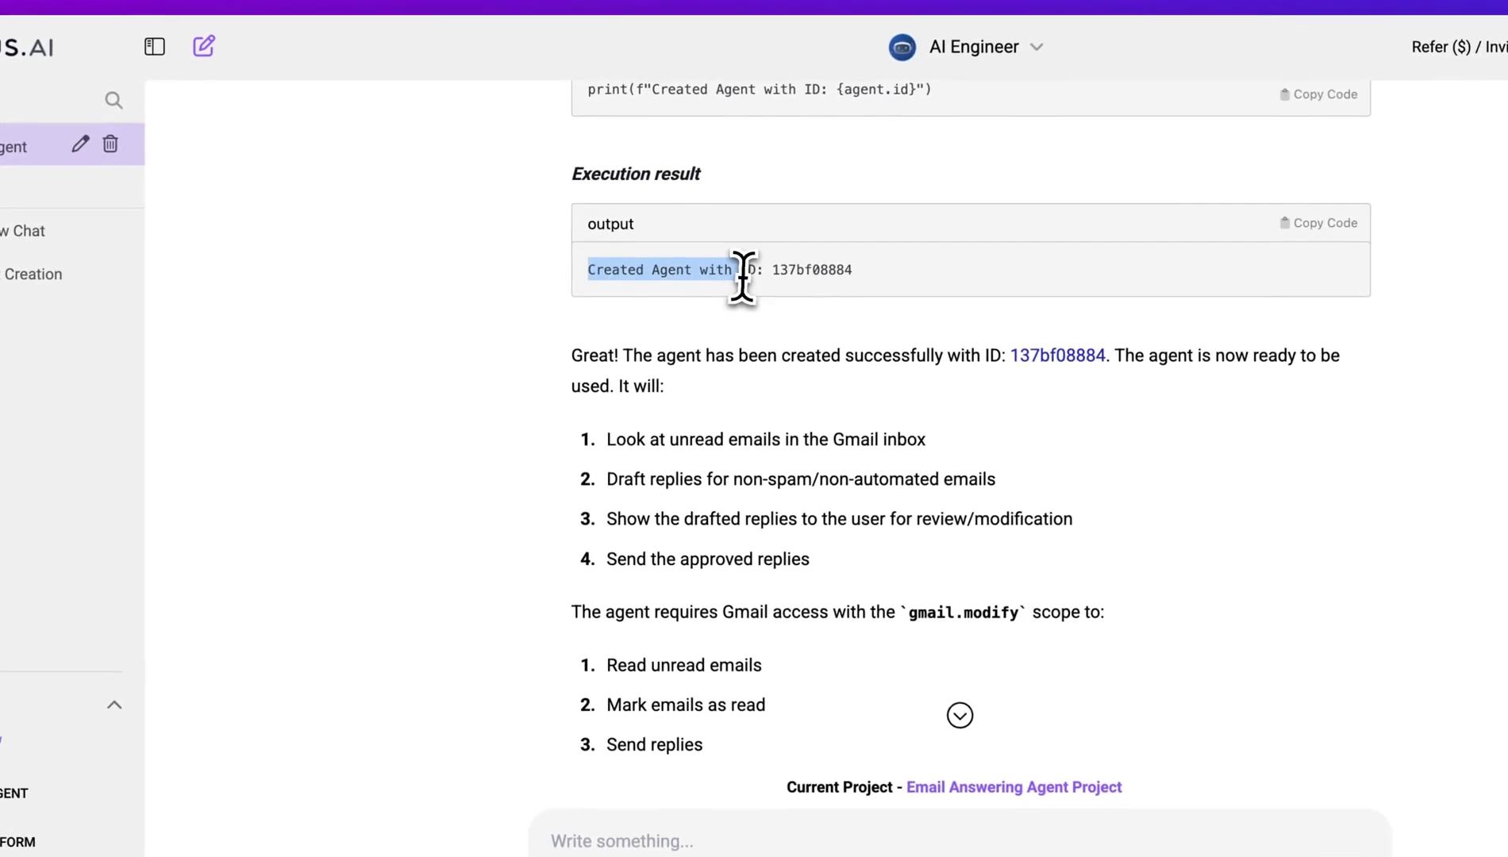
{"action": "left_click", "coordinate": [742, 274]}
{"action": "scroll", "coordinate": [773, 386], "scroll_direction": "down", "scroll_amount": 2}
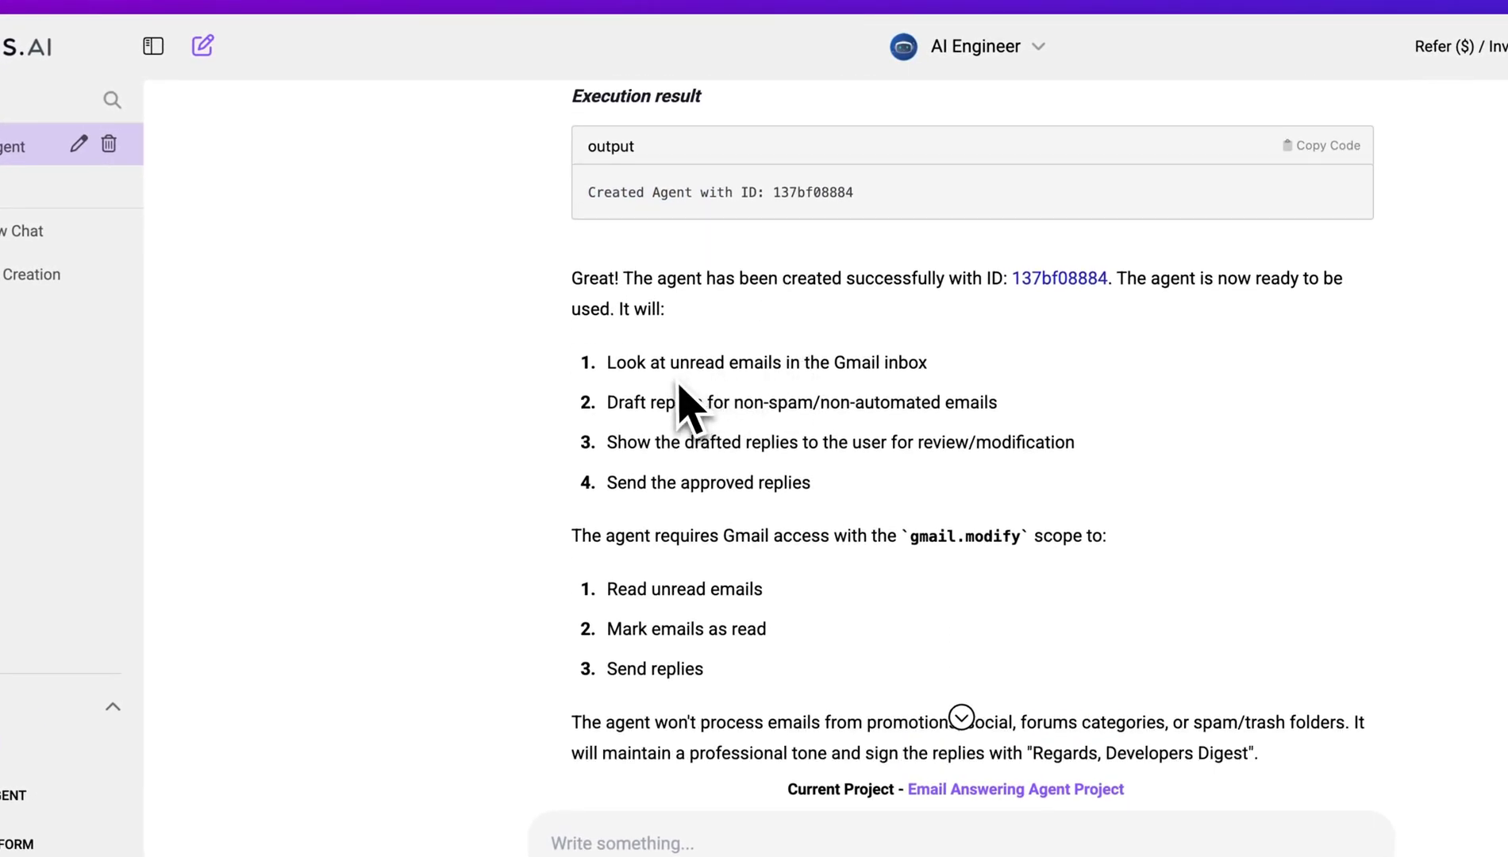
{"action": "scroll", "coordinate": [681, 384], "scroll_direction": "down", "scroll_amount": 6}
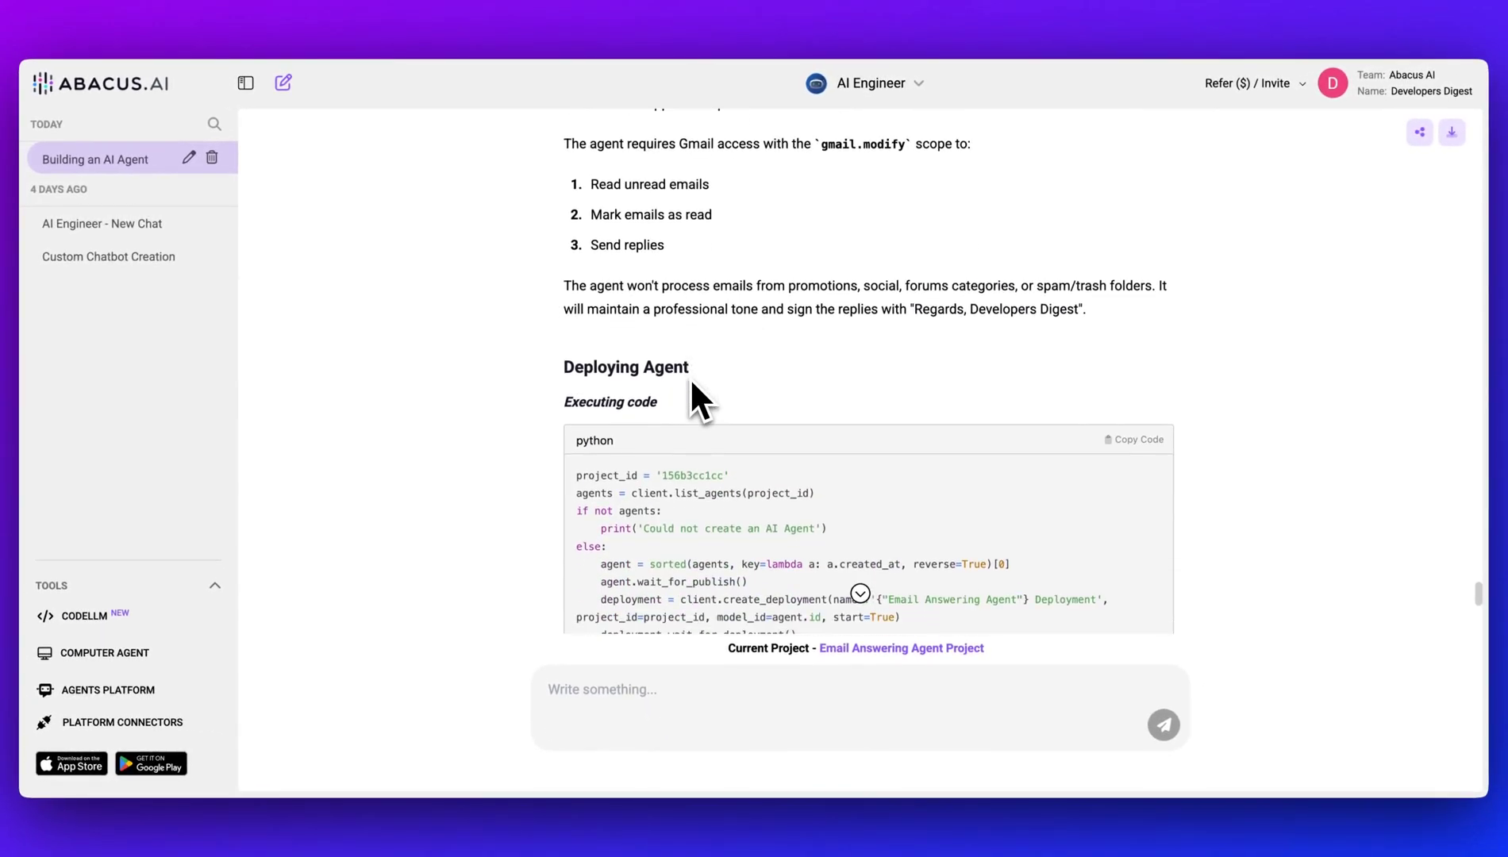
- Scroll down through the generated deployment code and the wizard recap
{"action": "scroll", "coordinate": [691, 383], "scroll_direction": "down", "scroll_amount": 7}
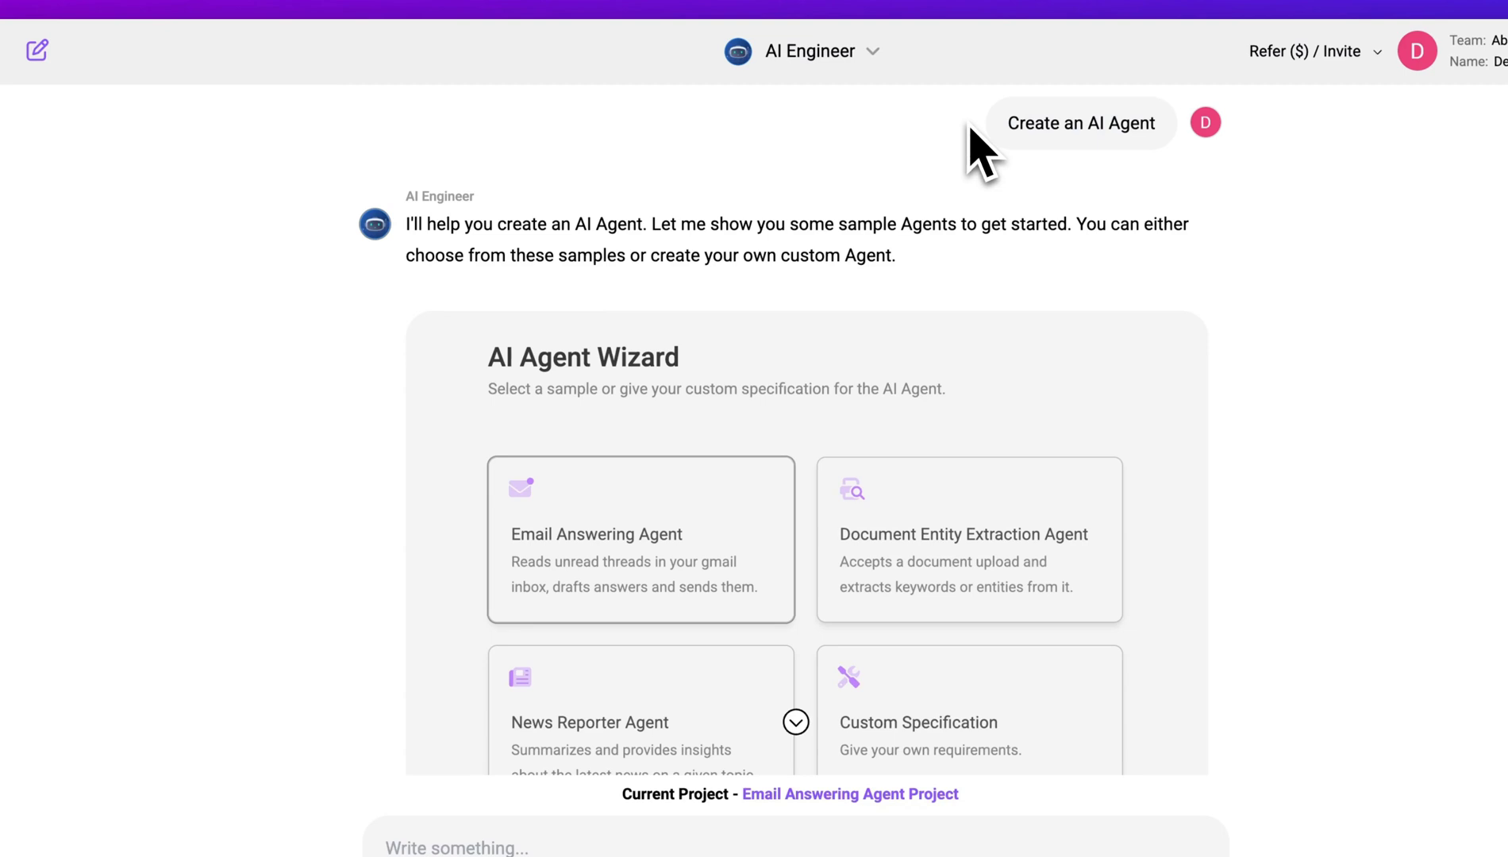
{"action": "scroll", "coordinate": [660, 404], "scroll_direction": "down", "scroll_amount": 3}
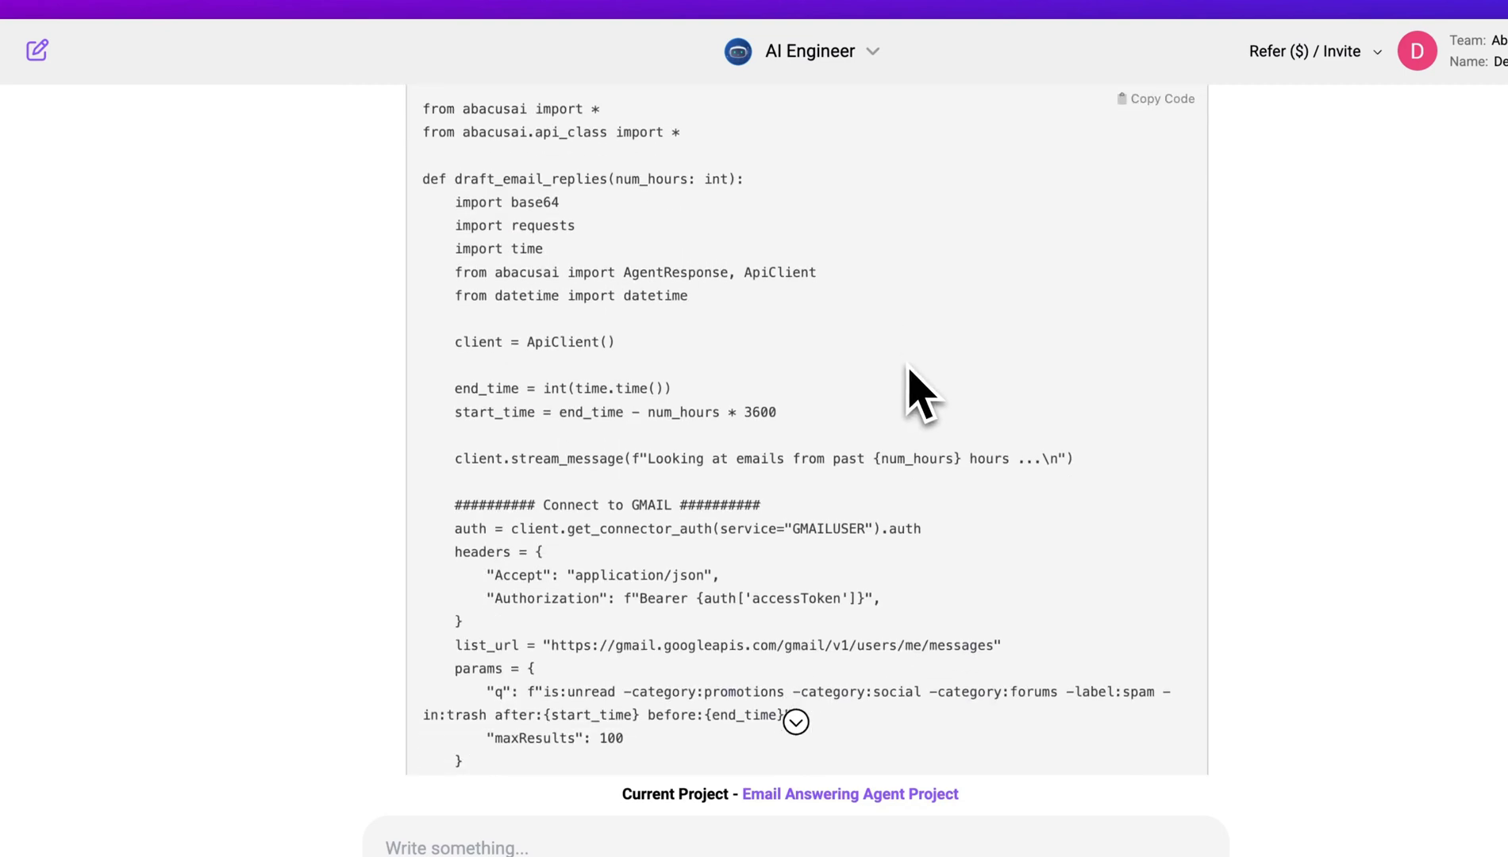
{"action": "scroll", "coordinate": [921, 393], "scroll_direction": "down", "scroll_amount": 4}
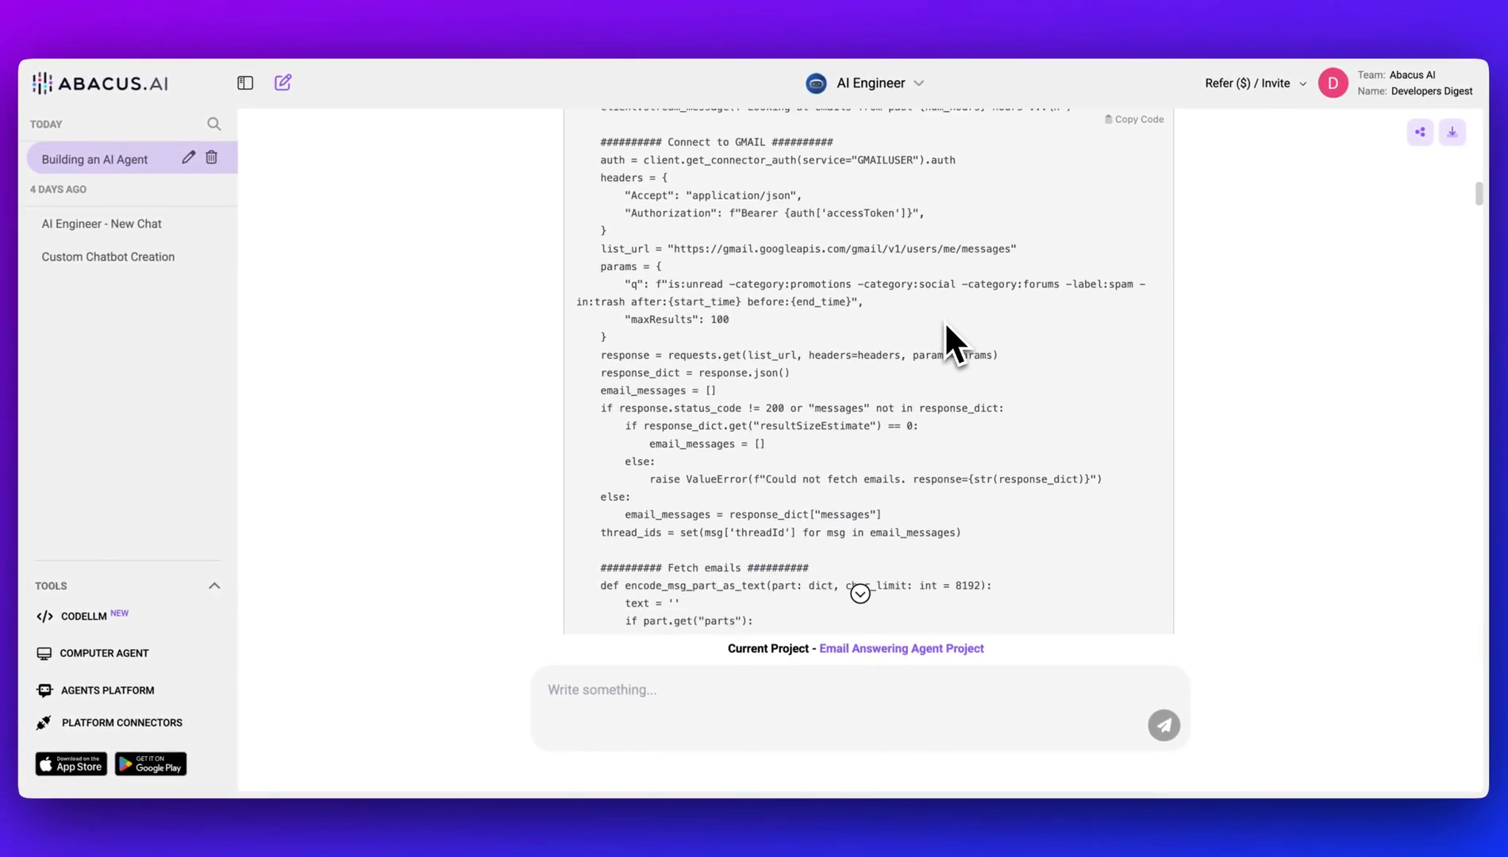
{"action": "scroll", "coordinate": [947, 327], "scroll_direction": "down", "scroll_amount": 10}
{"action": "scroll", "coordinate": [947, 327], "scroll_direction": "down", "scroll_amount": 3}
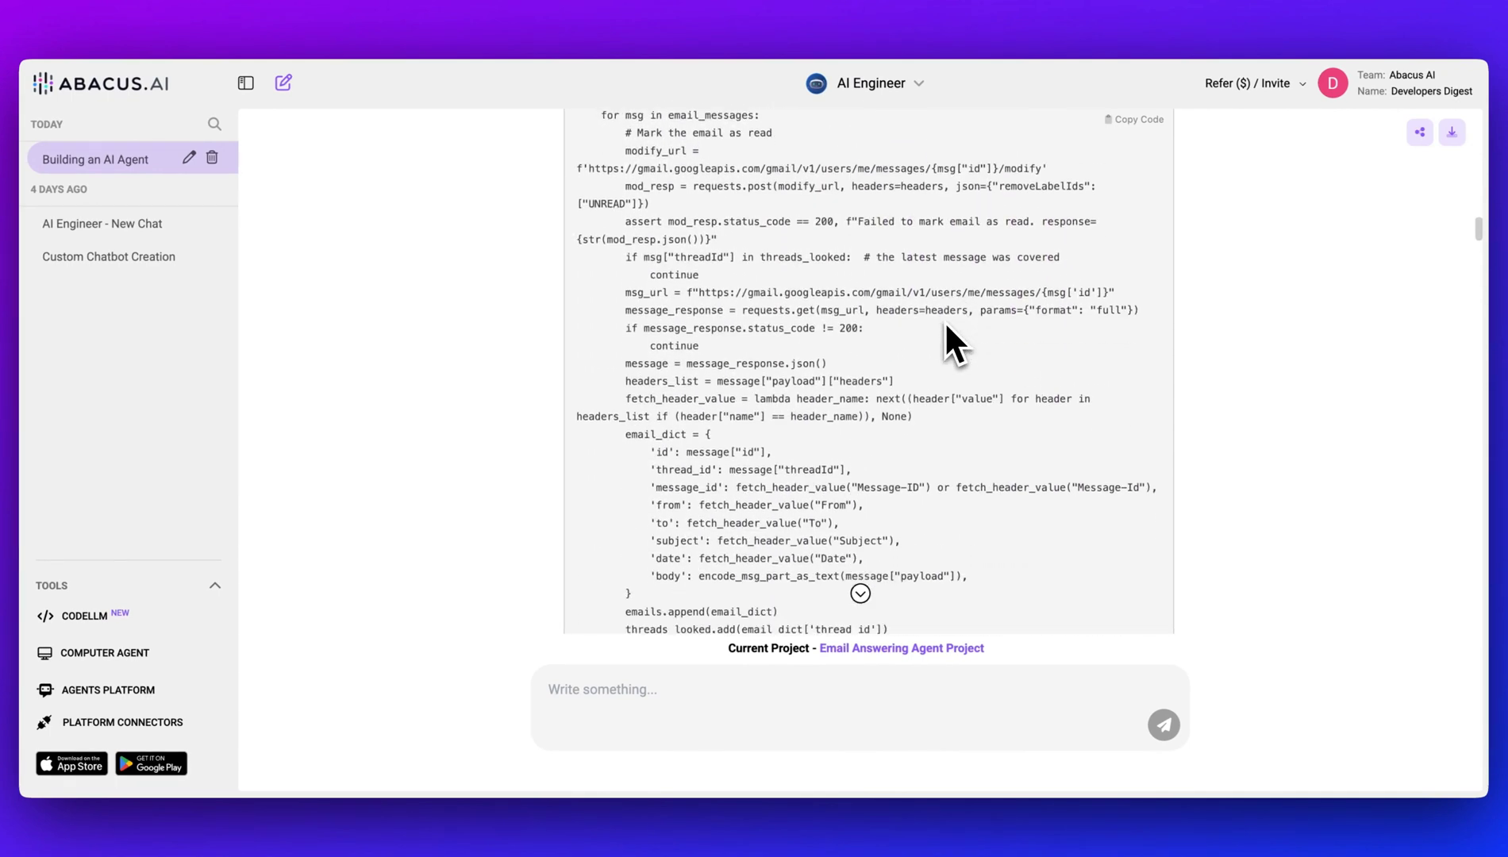
{"action": "scroll", "coordinate": [946, 324], "scroll_direction": "down", "scroll_amount": 1}
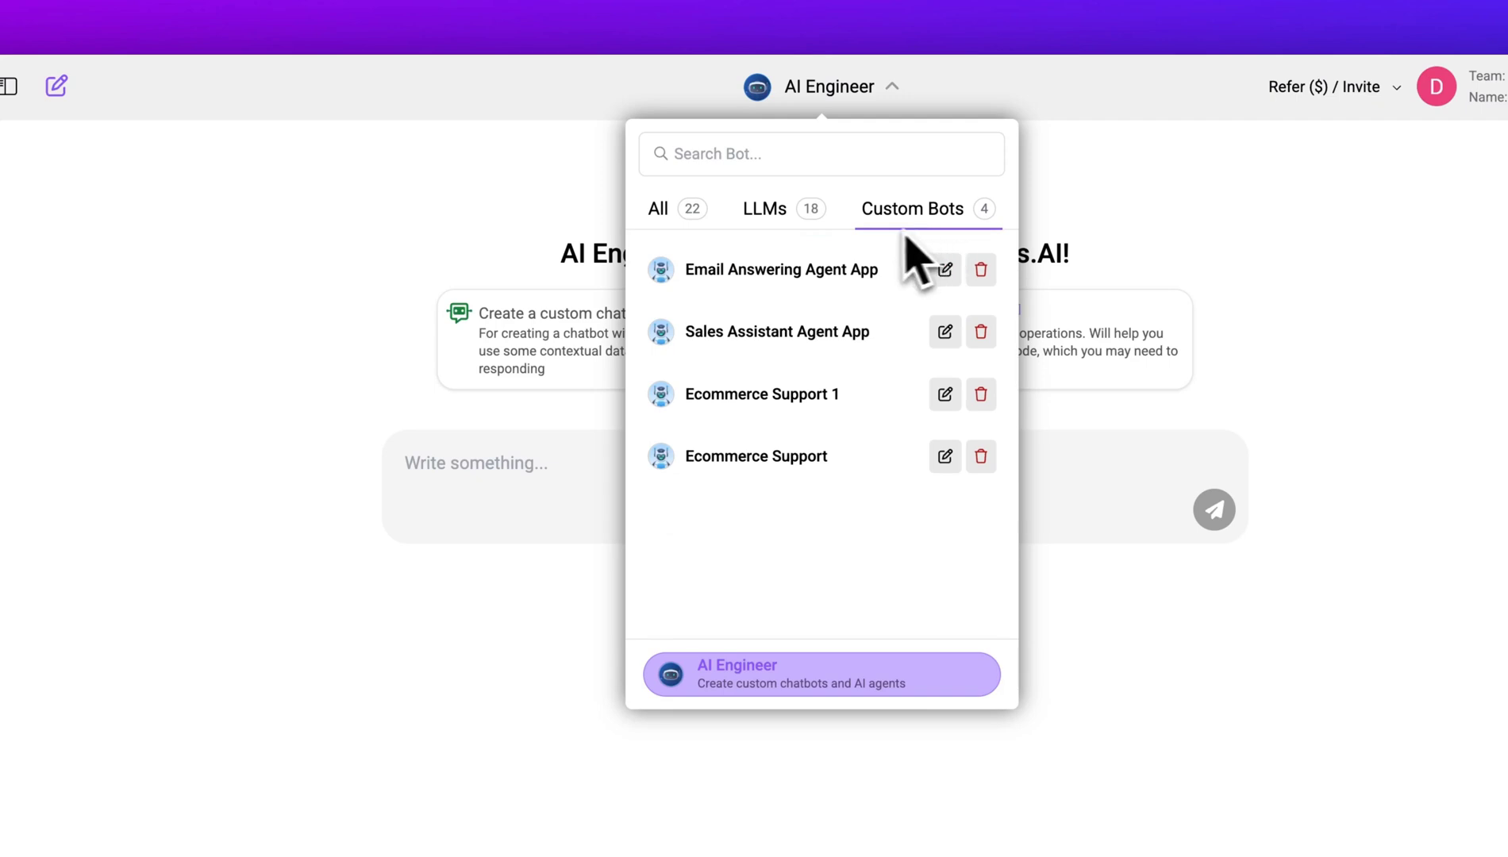
- Filter the bot list to LLMs and pick GPT-4o in place of AI Engineer
{"action": "left_click", "coordinate": [816, 224]}
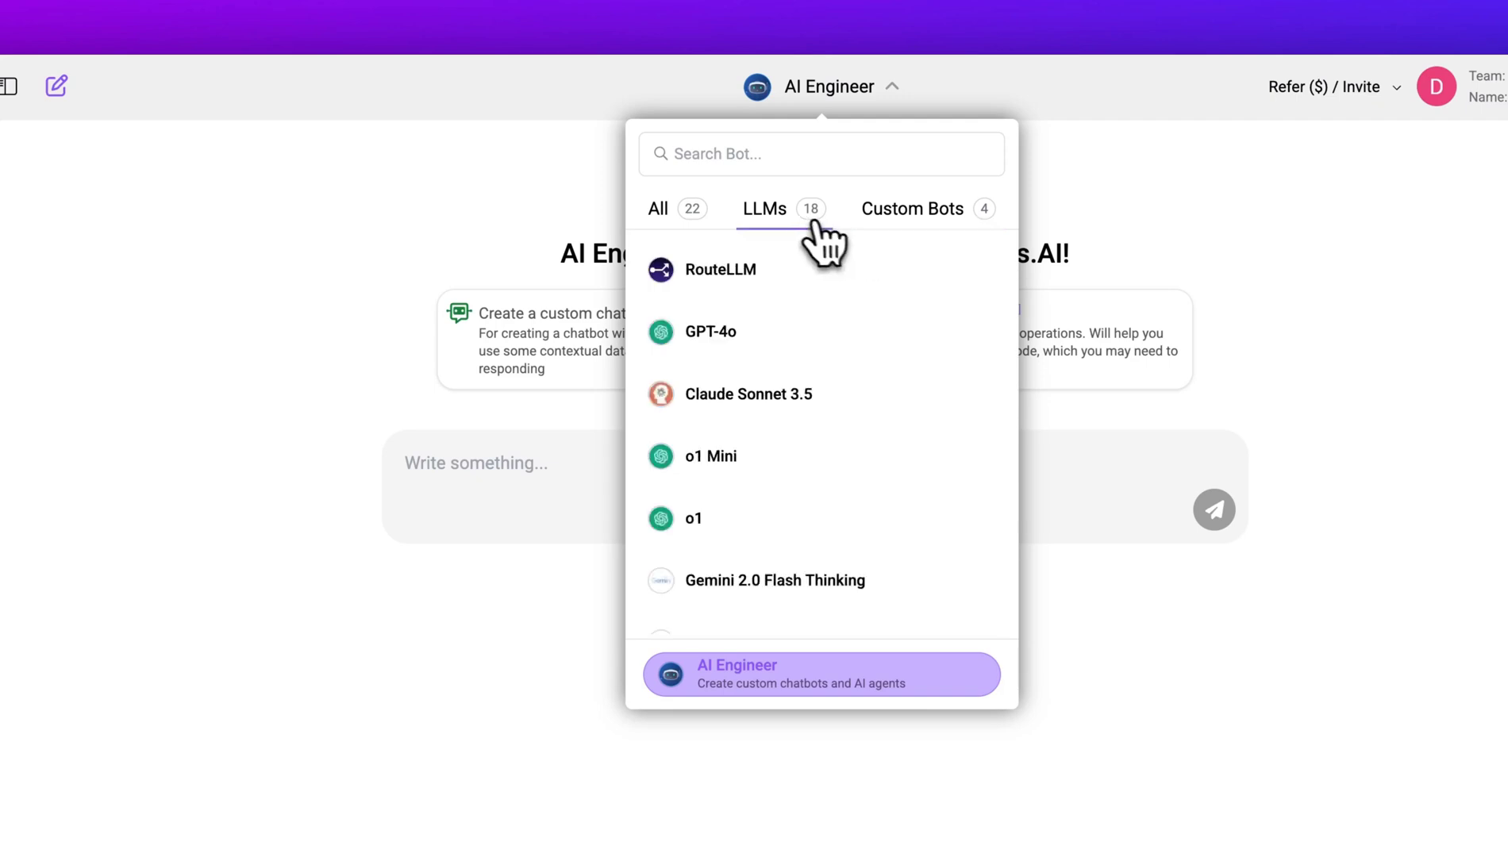
{"action": "left_click", "coordinate": [1017, 176]}
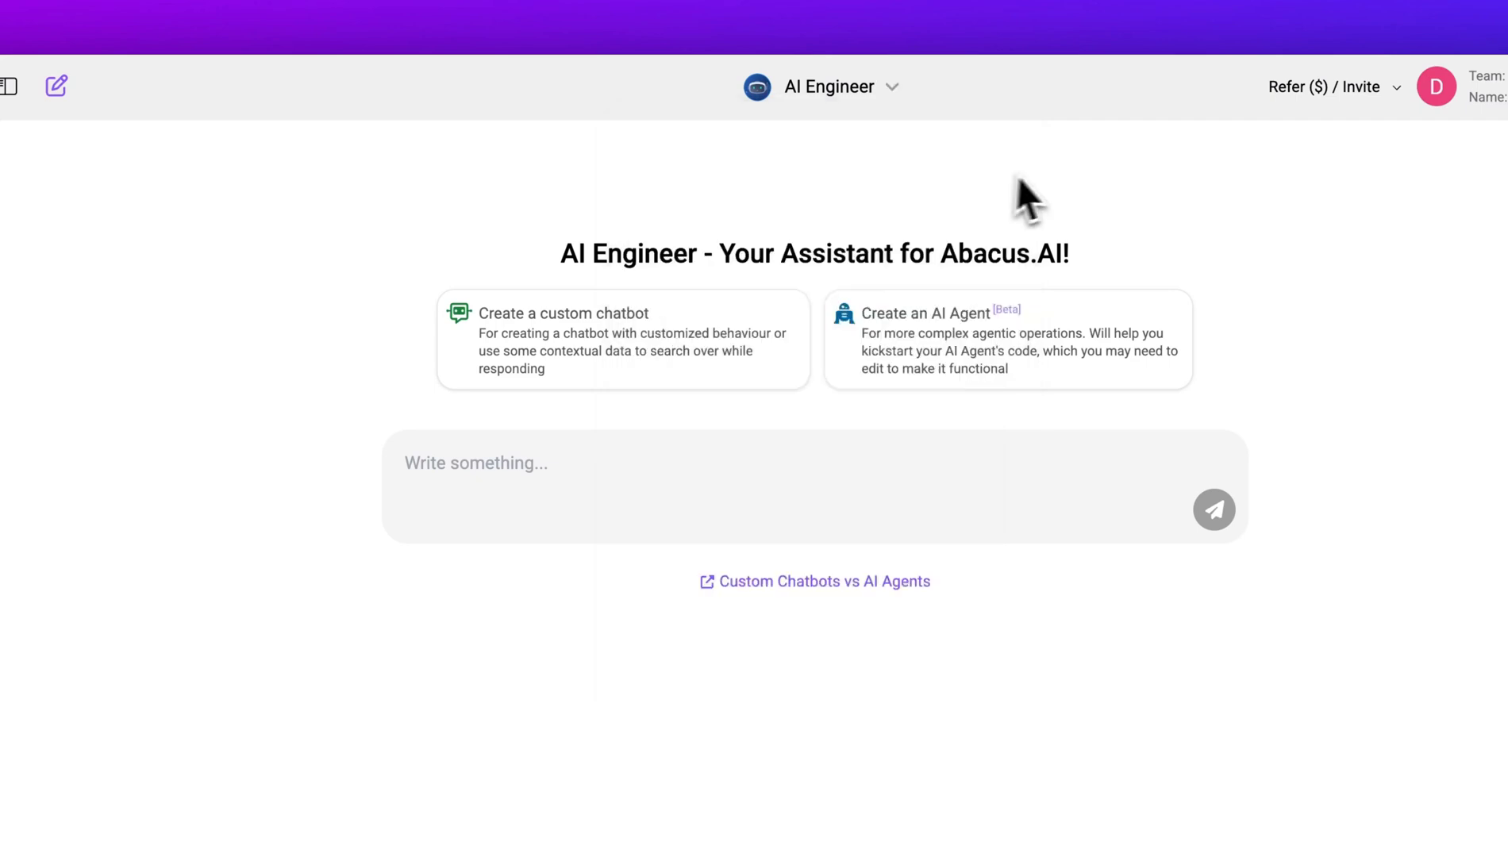
{"action": "left_click", "coordinate": [764, 332]}
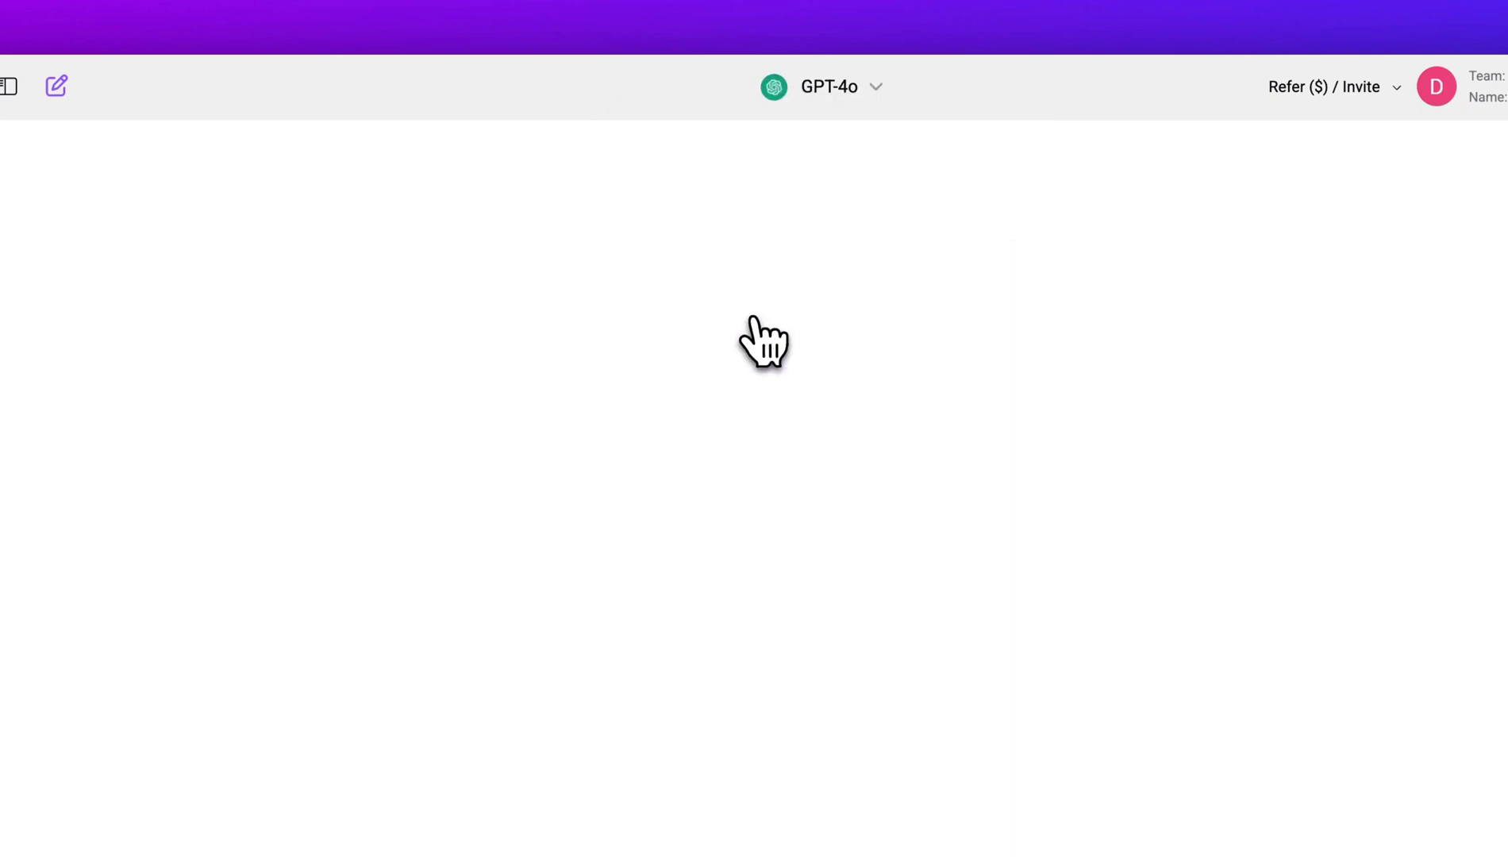